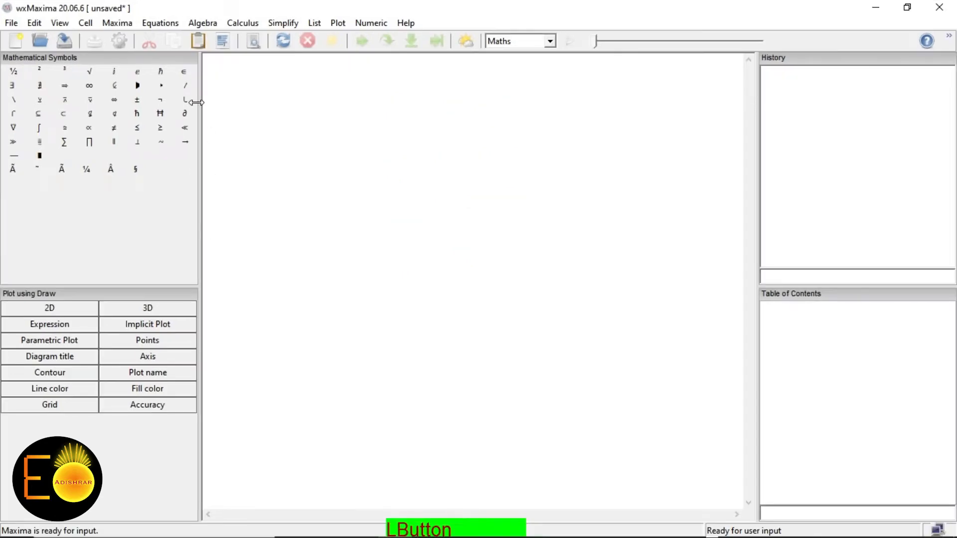
Solve the single equation 1.1*R*0.1e-6=2e-3 for R, giving R = 200000/11
left_click(162, 25)
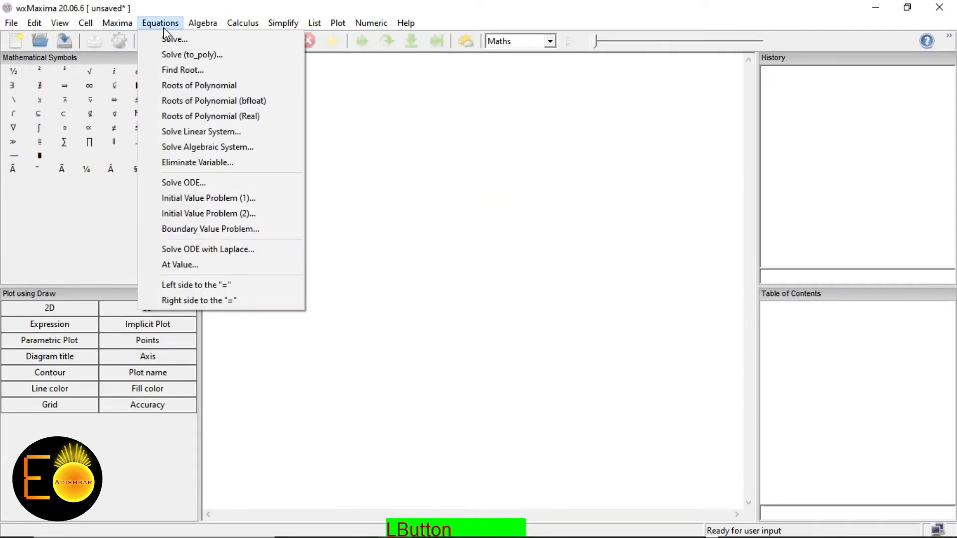
left_click(198, 132)
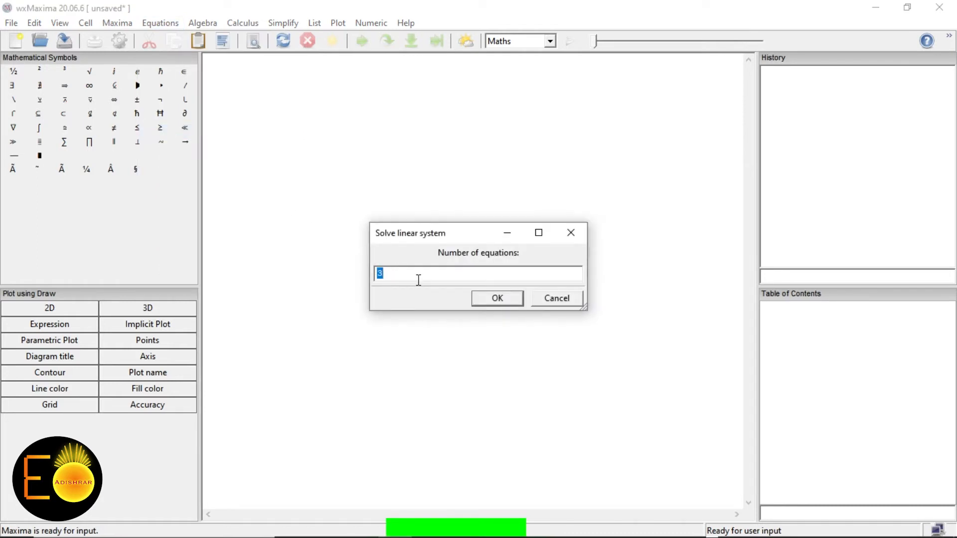
type("1")
left_click(483, 299)
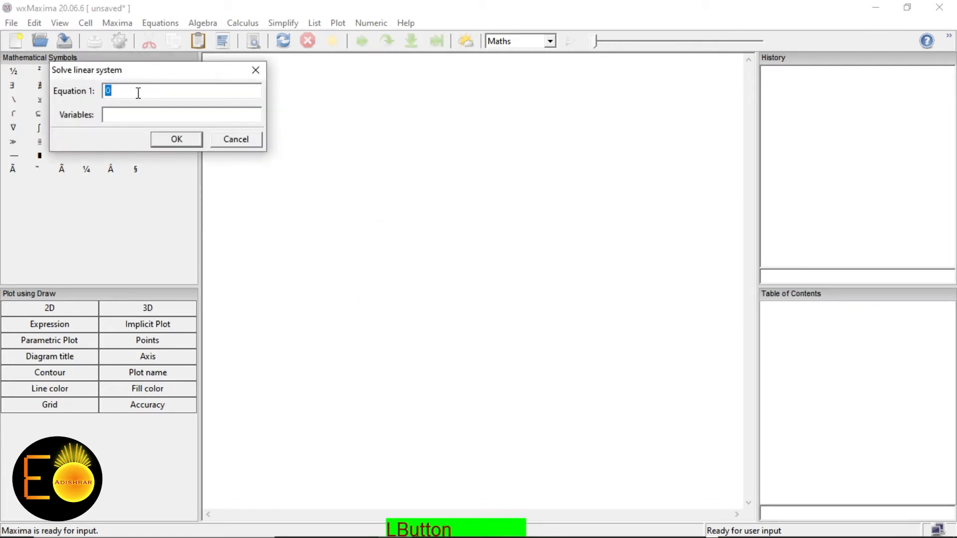
left_click_drag(151, 77, 336, 102)
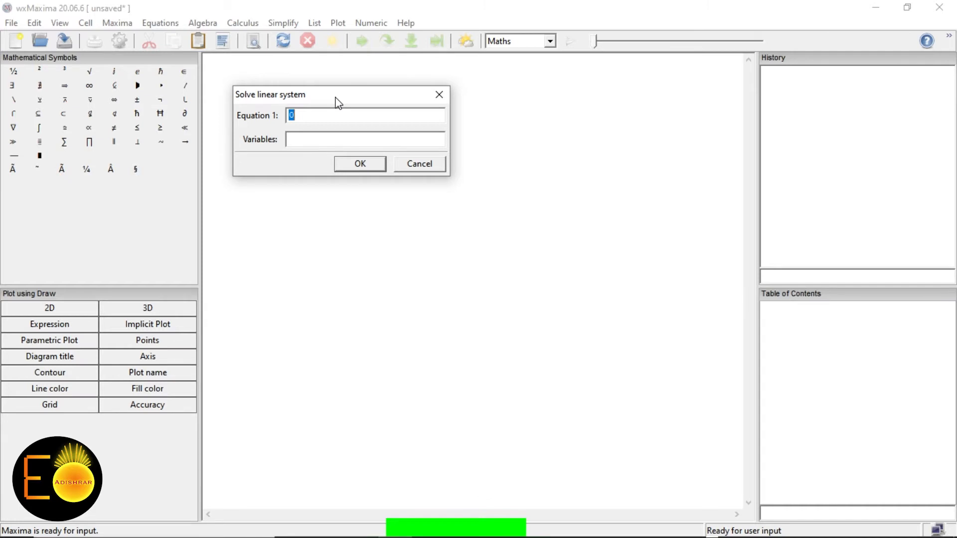
type("1.1*R*0.1e-6=2e-3")
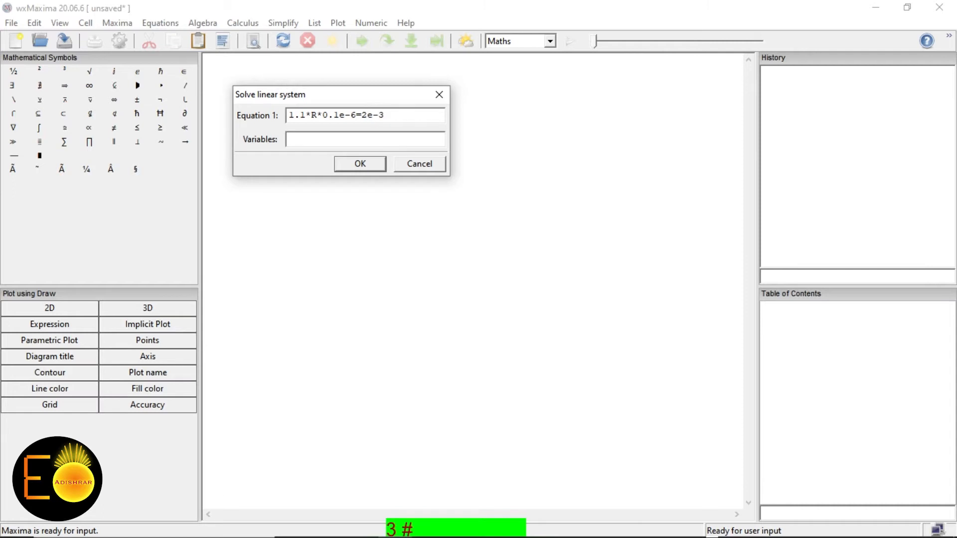
key("Tab")
type("R")
left_click(367, 167)
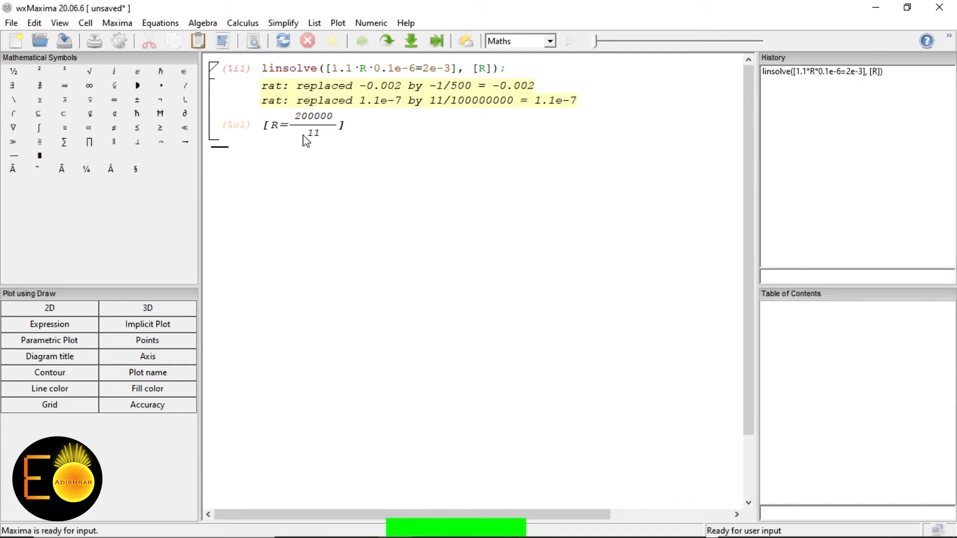
Evaluate the result numerically with %,numer to get R ≈ 18181.82
type("%")
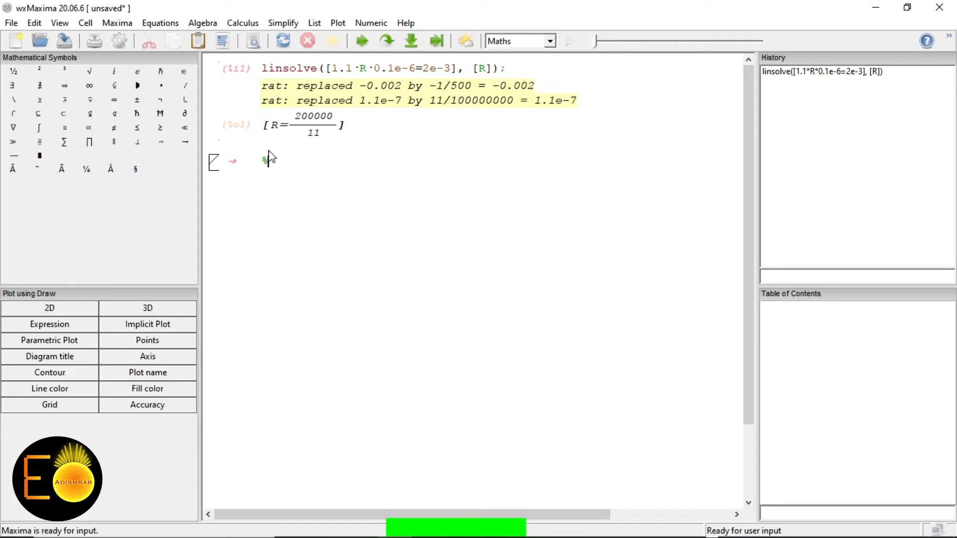
type("<")
type("numer")
key("shift+Return")
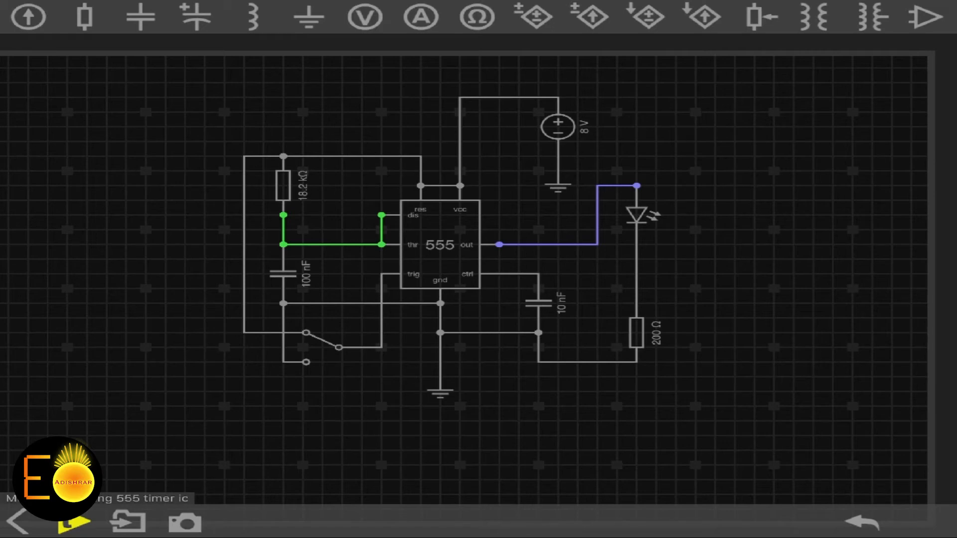
Inspect the 18.2 kΩ timing resistor and the 100 nF capacitor
left_click(283, 185)
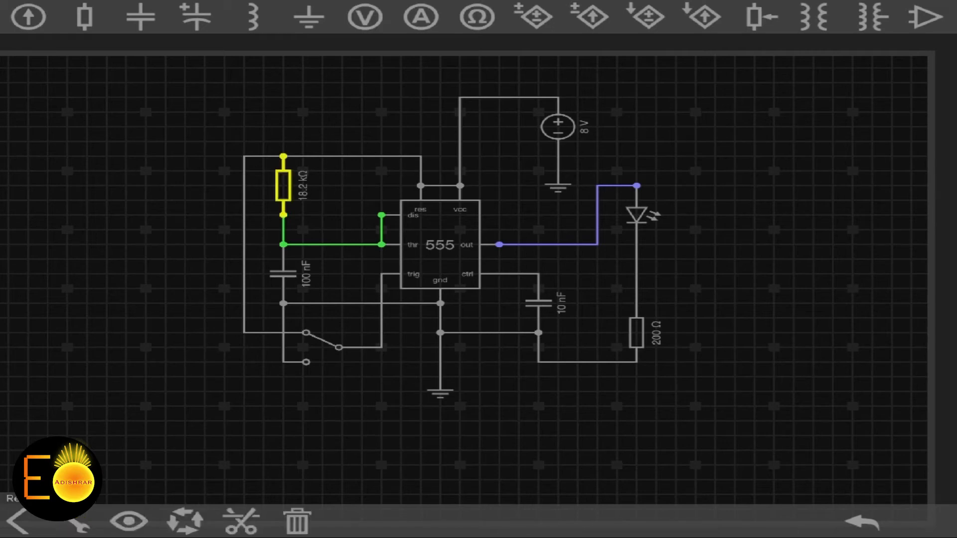
left_click(283, 274)
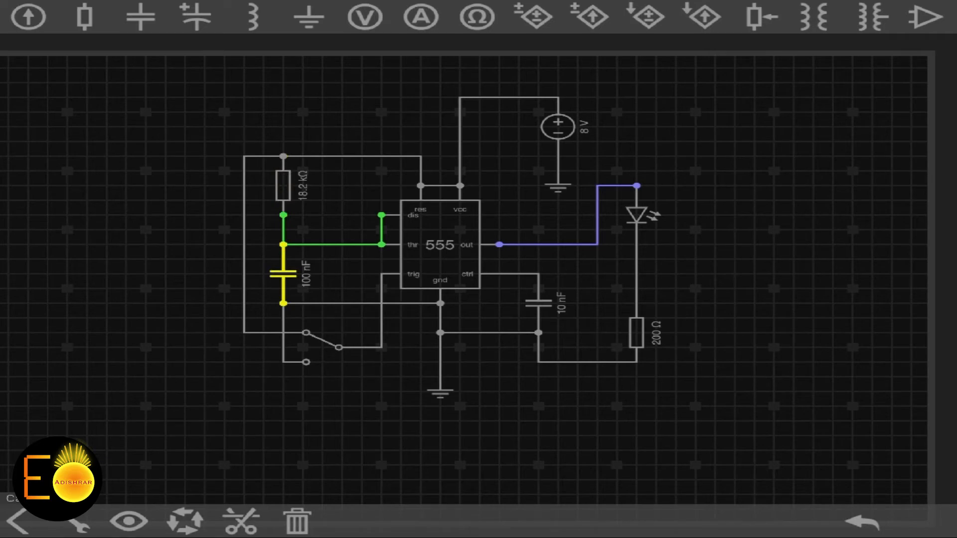
left_click(283, 185)
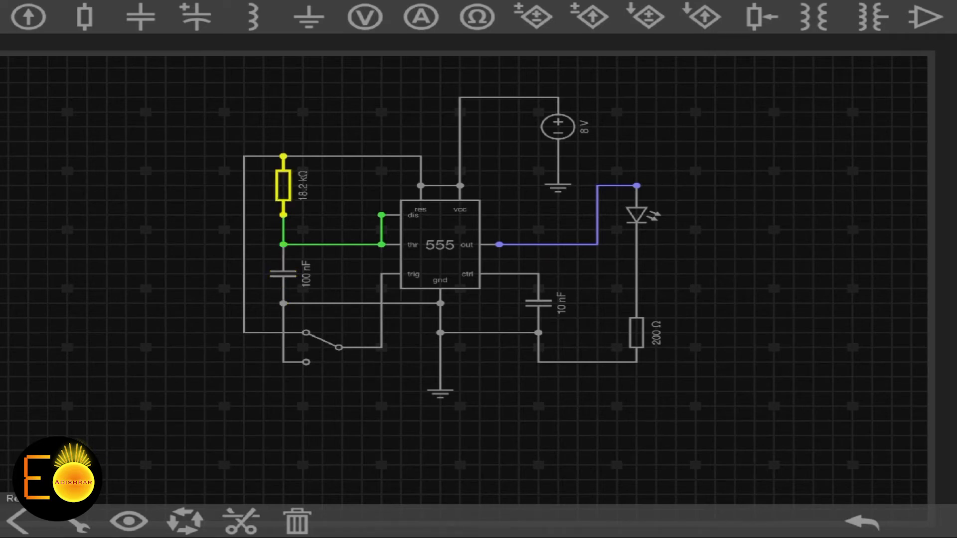
left_click(283, 185)
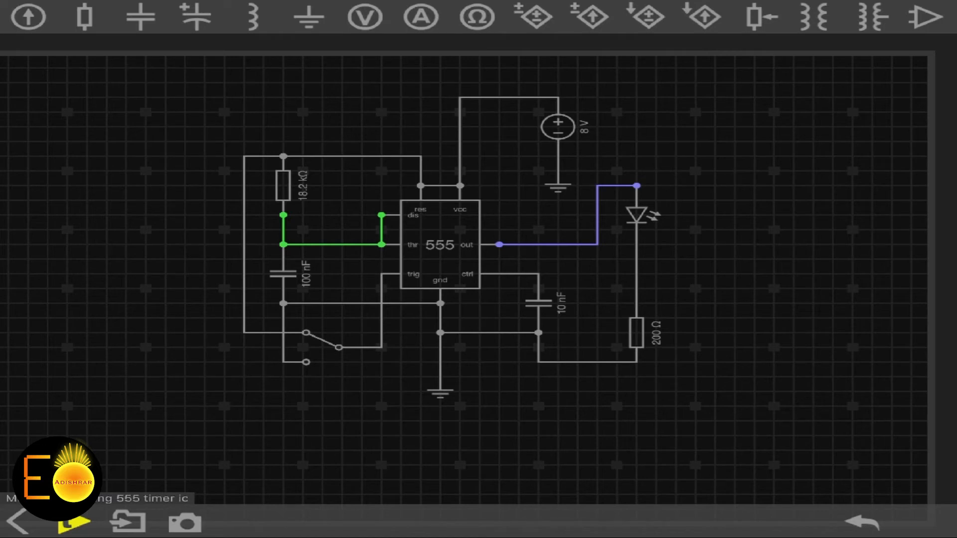
Check the LED, the output-to-LED wire and the dis/thr link, then start the simulation
left_click(563, 244)
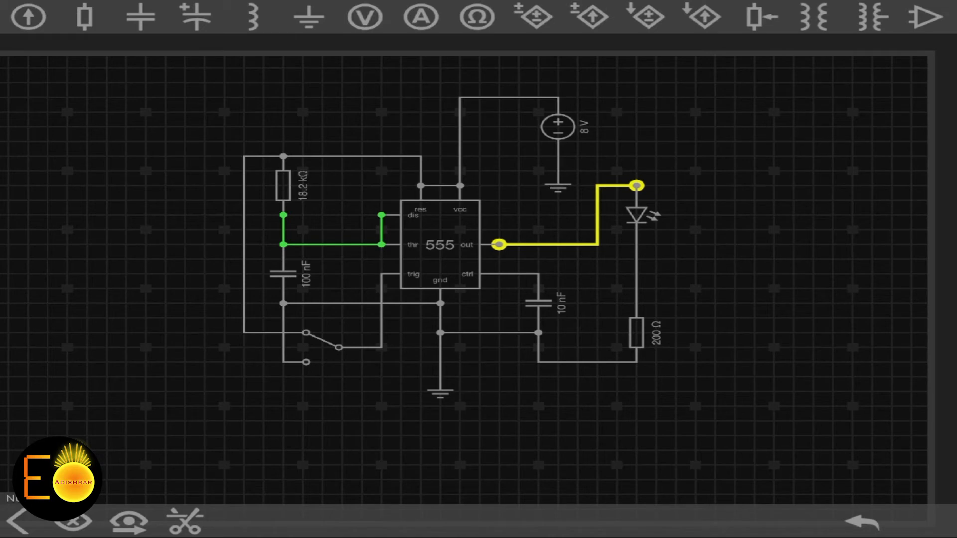
left_click(636, 215)
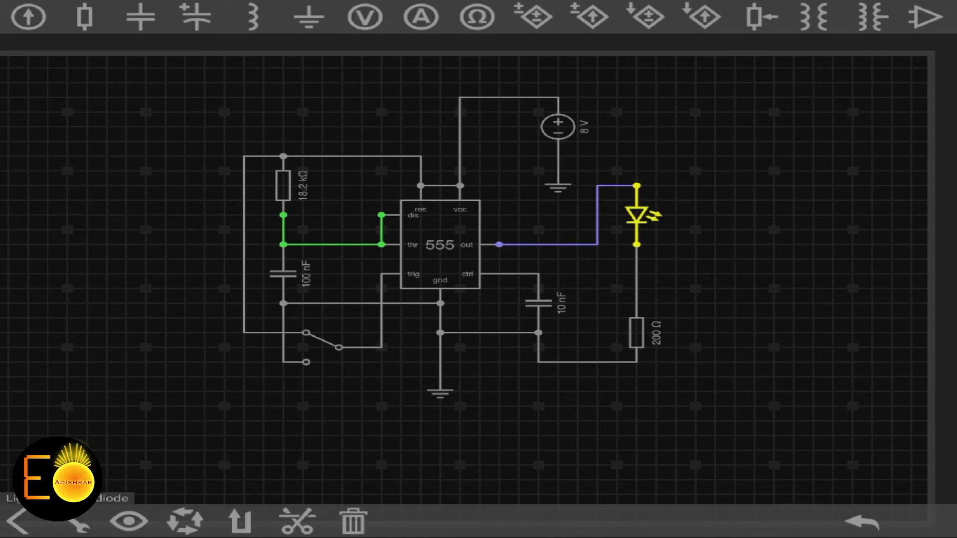
left_click(637, 215)
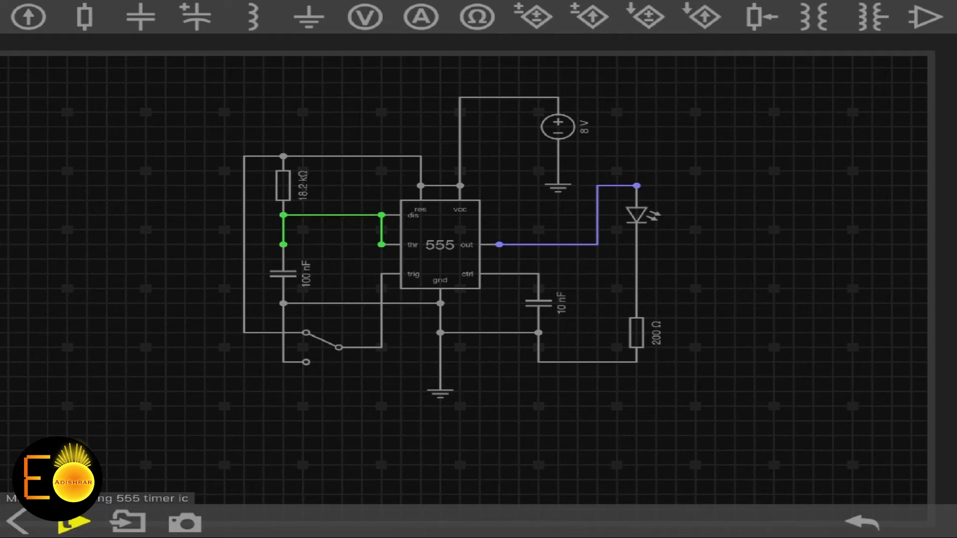
left_click(553, 245)
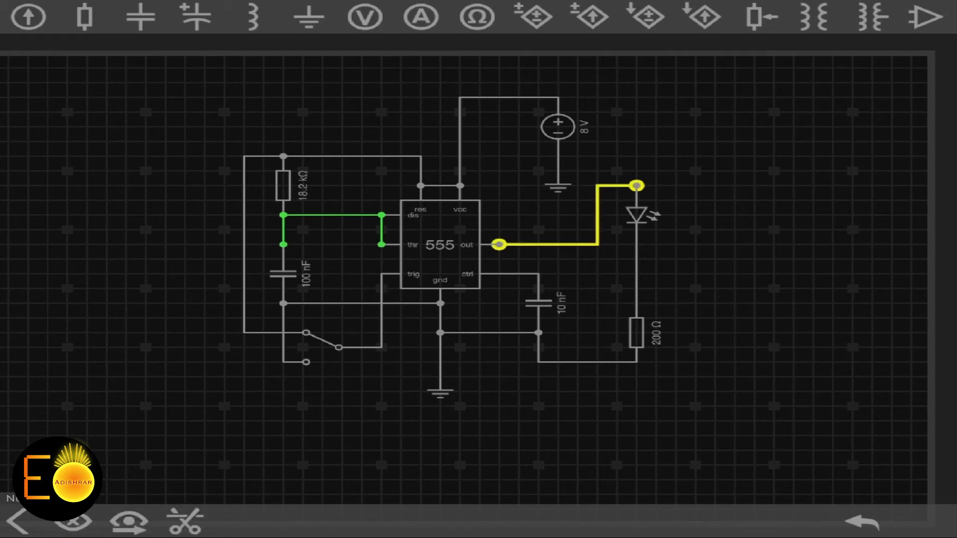
left_click(738, 299)
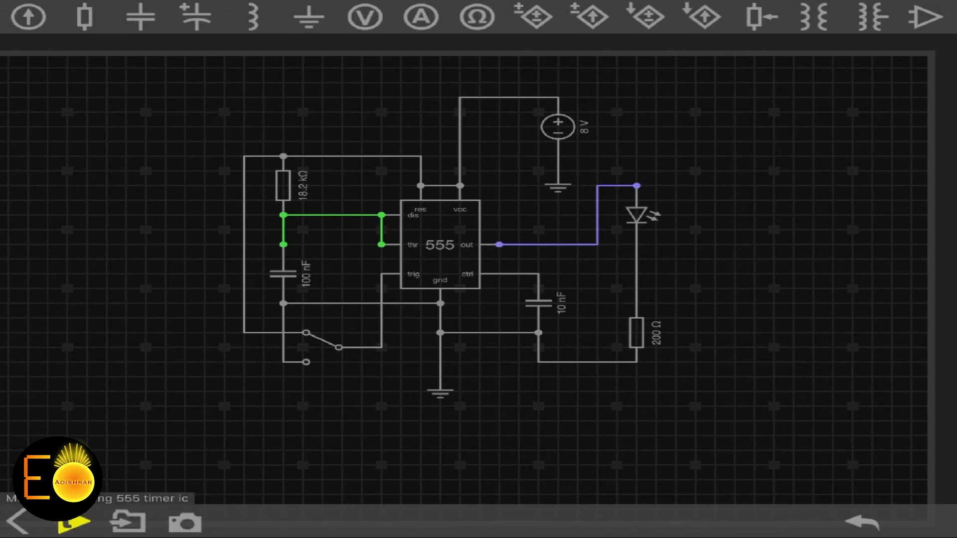
left_click(333, 215)
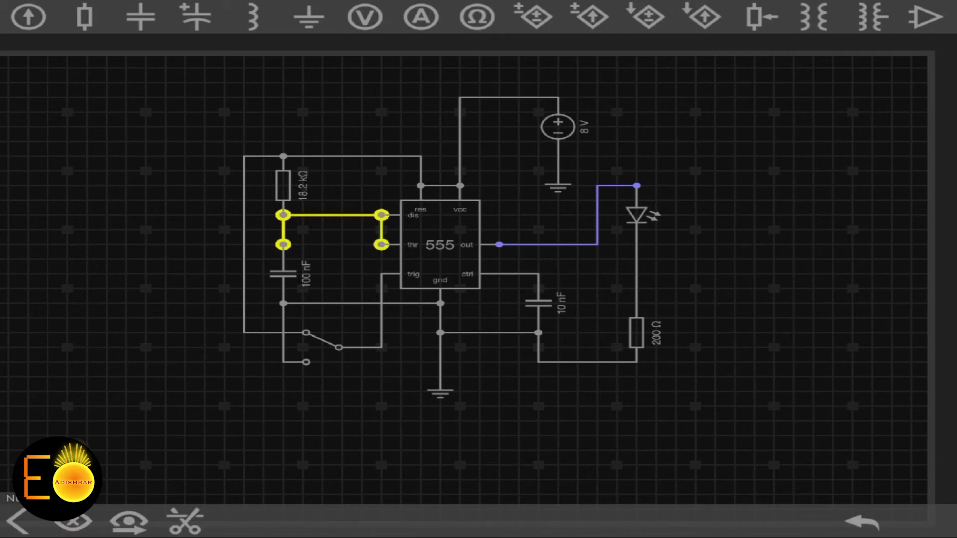
left_click(737, 299)
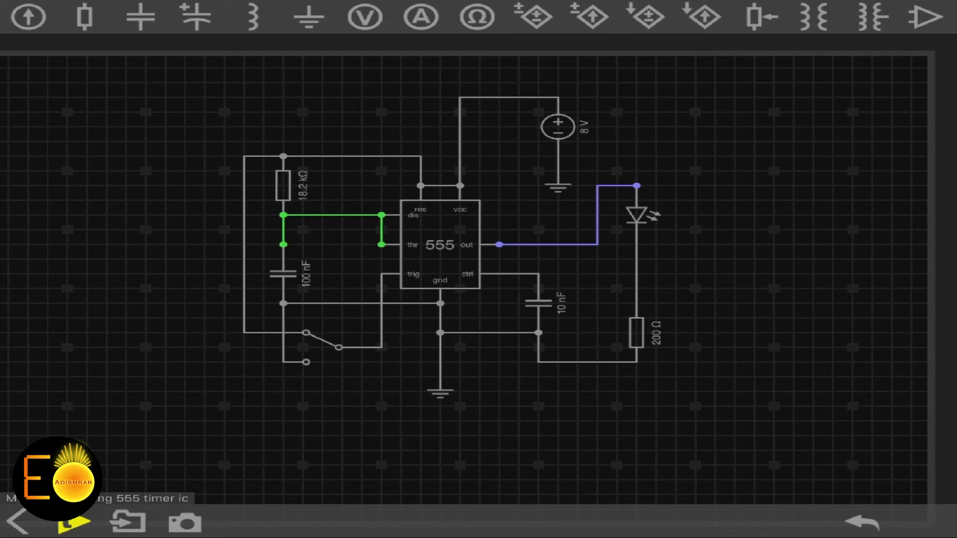
left_click(74, 523)
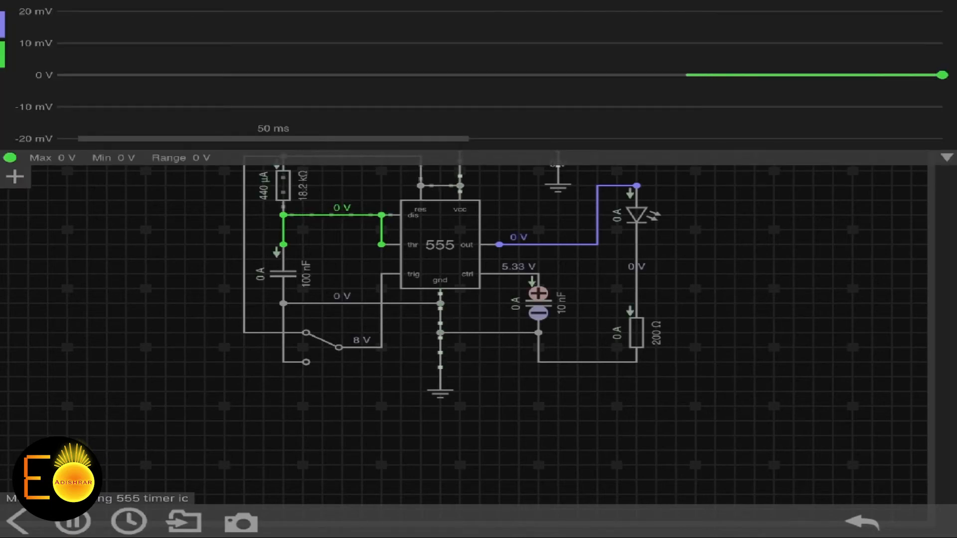
Inspect the switch-to-trig wire and the 8 V supply wire
left_click(381, 318)
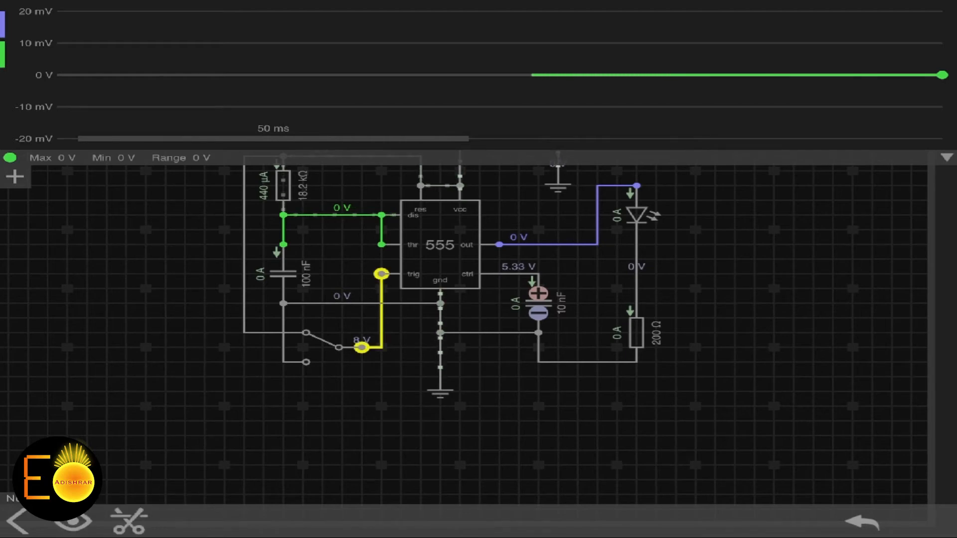
left_click_drag(488, 359, 477, 427)
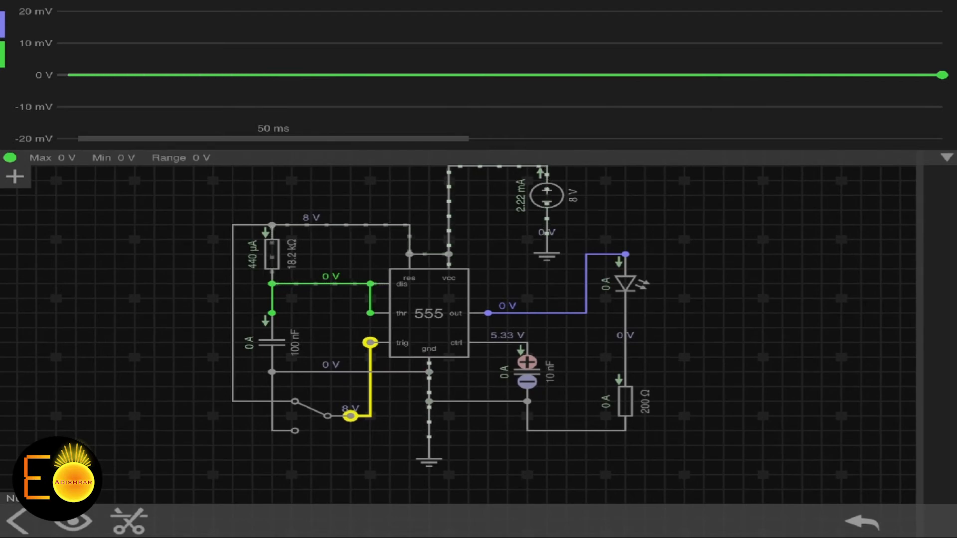
left_click(448, 214)
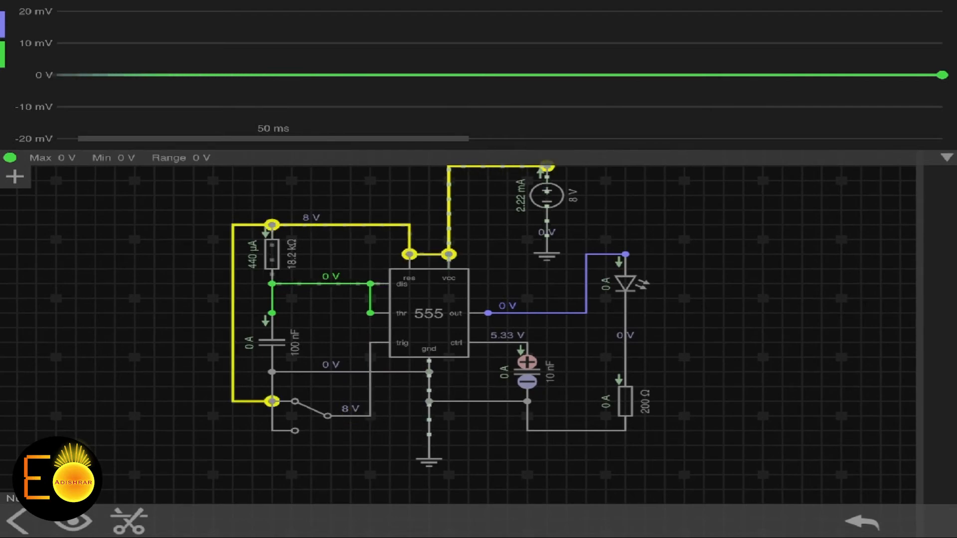
left_click(737, 309)
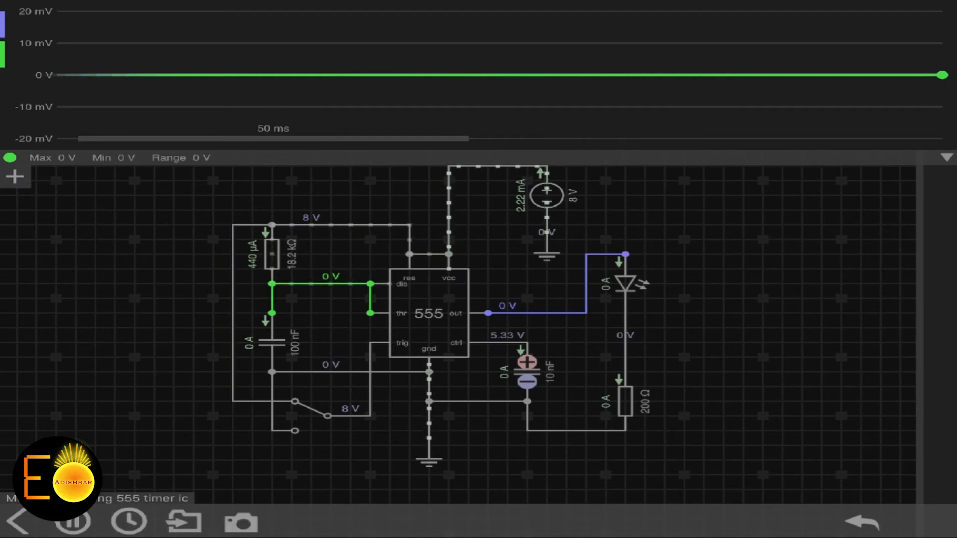
Flip the trigger switch to fire pulses and charge the timing capacitor
left_click(311, 414)
left_click(310, 414)
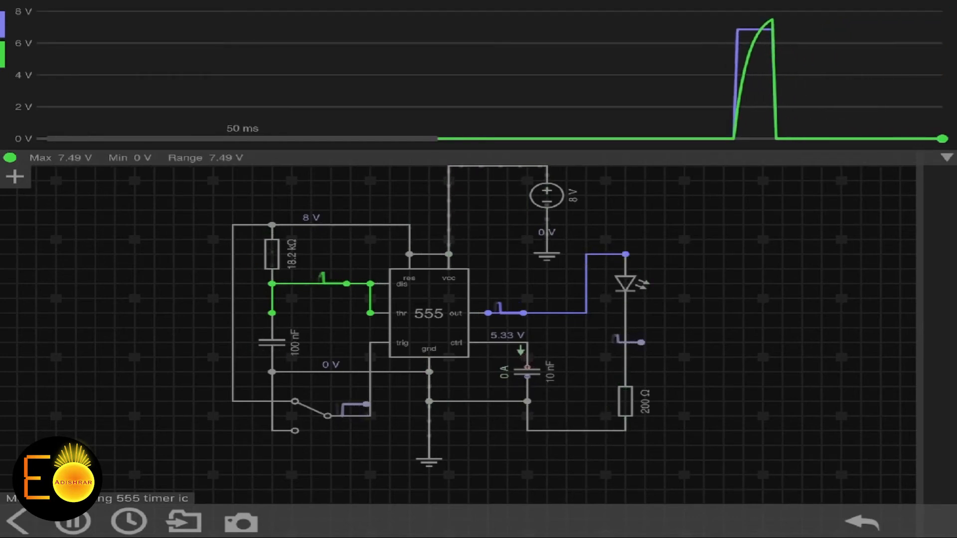
left_click_drag(748, 339, 642, 333)
left_click_drag(346, 392, 440, 424)
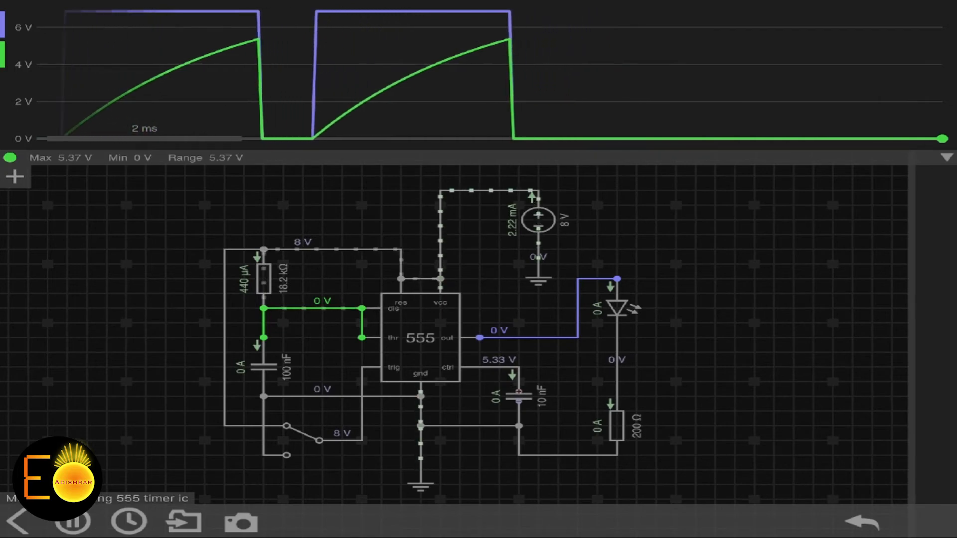
left_click(303, 440)
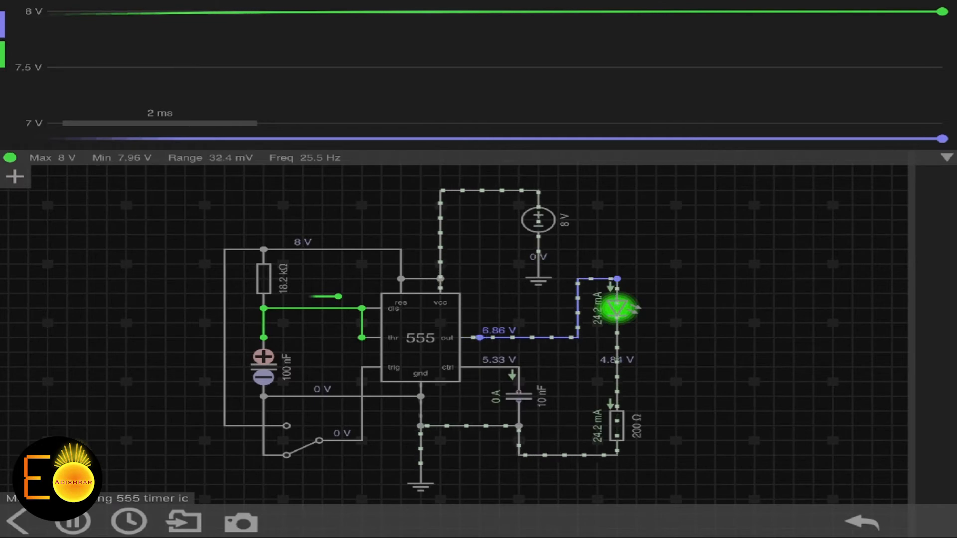
Toggle the trigger switch repeatedly and watch the output pulse and capacitor charging curve
left_click(303, 441)
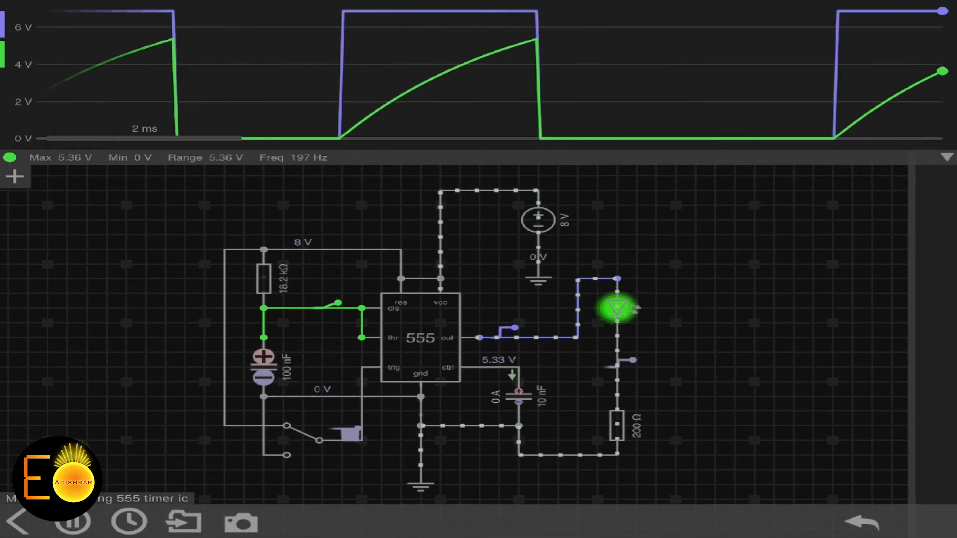
left_click(303, 441)
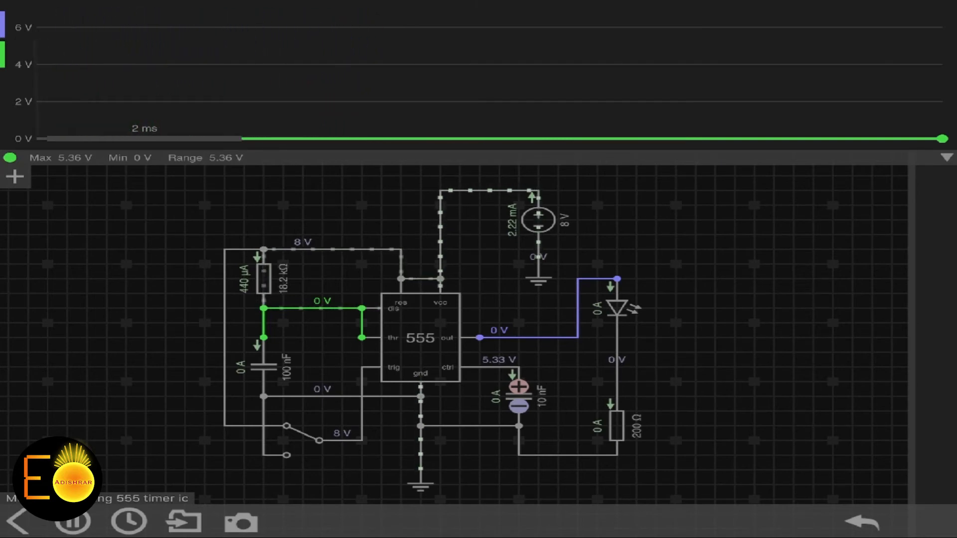
left_click(302, 441)
left_click_drag(302, 440, 303, 455)
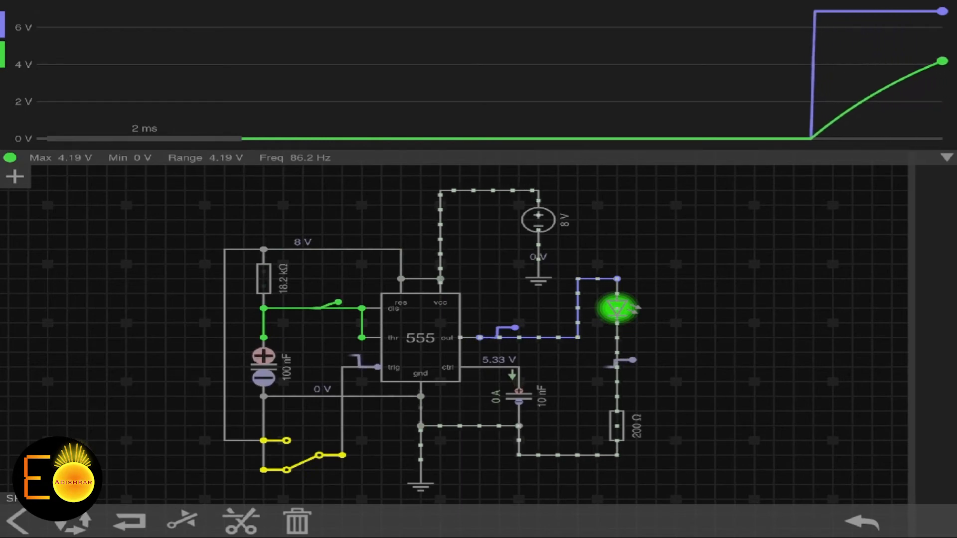
left_click(302, 456)
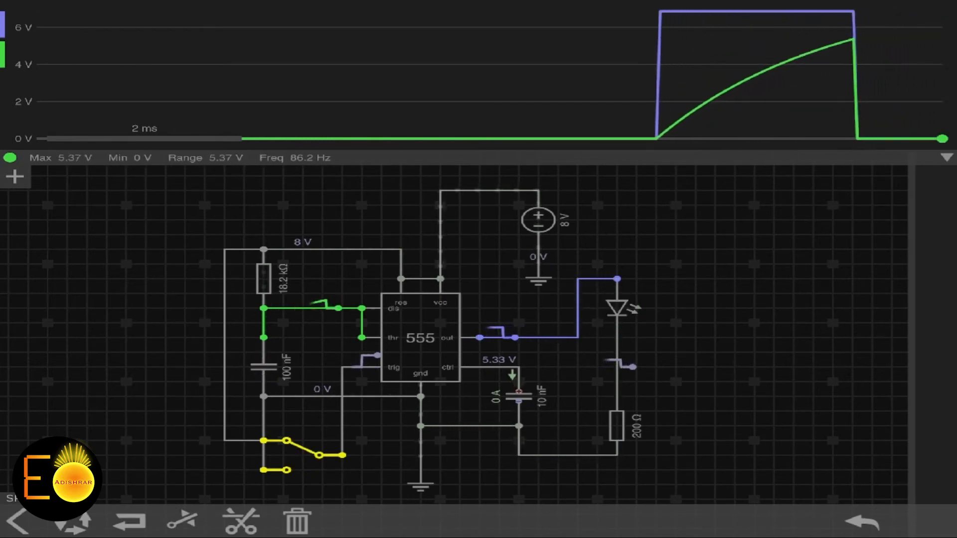
left_click(748, 348)
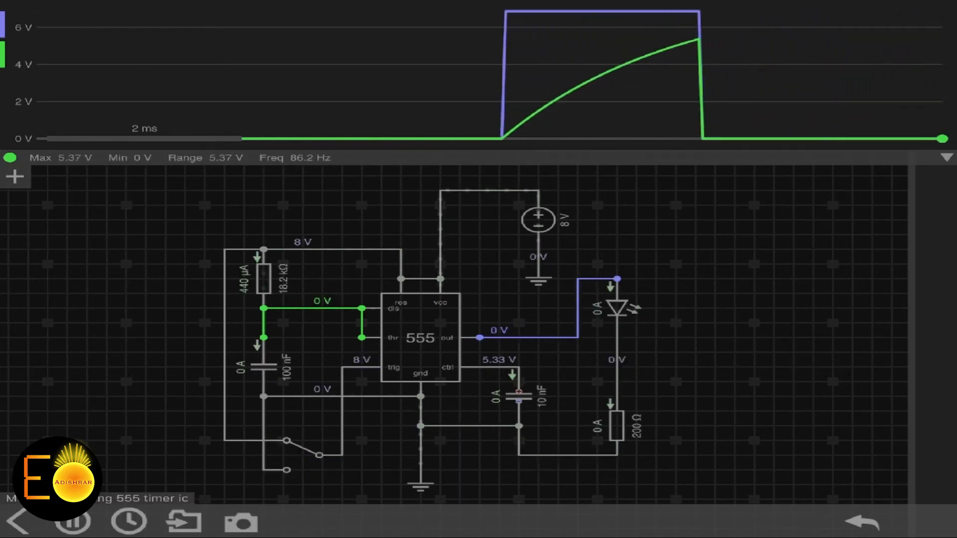
left_click(303, 455)
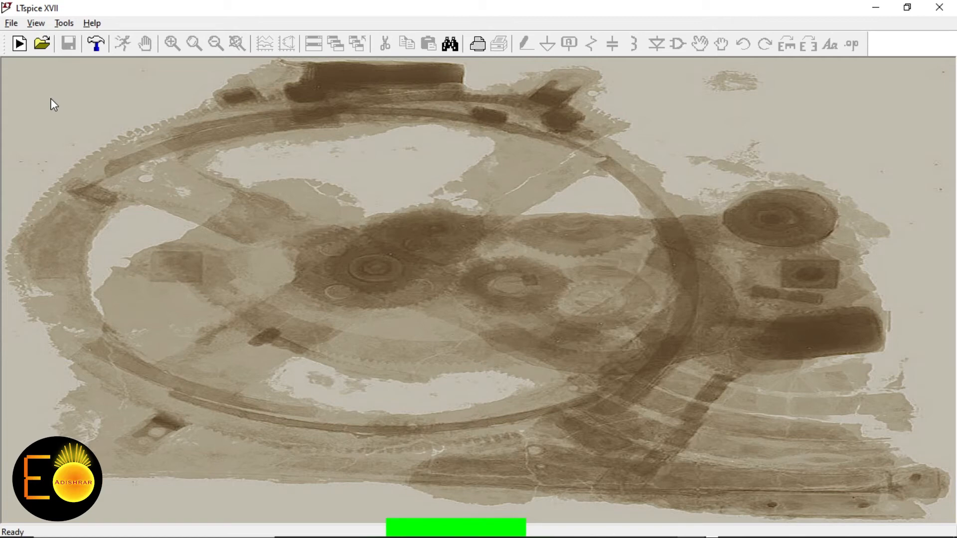
Create a new schematic and place an NE555 timer U1
left_click(20, 47)
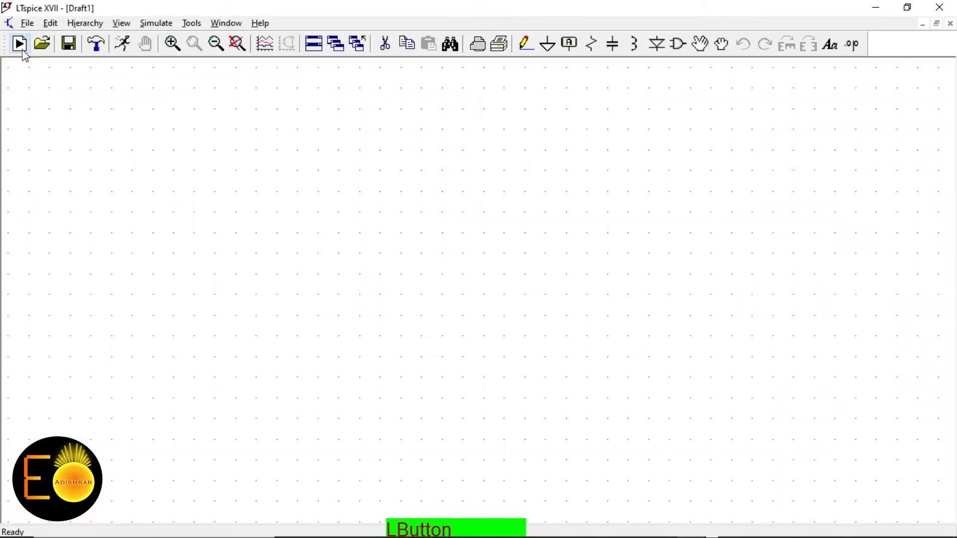
left_click(677, 45)
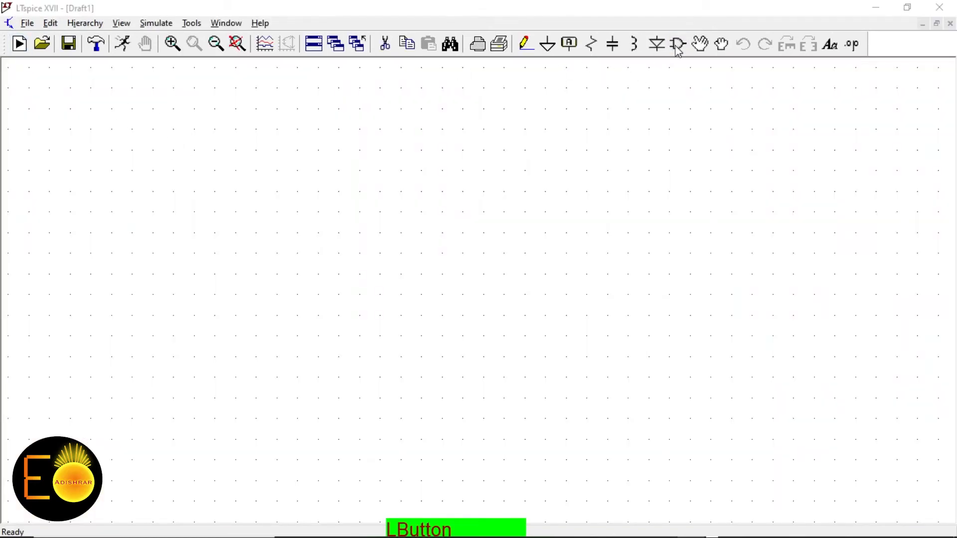
type("ne")
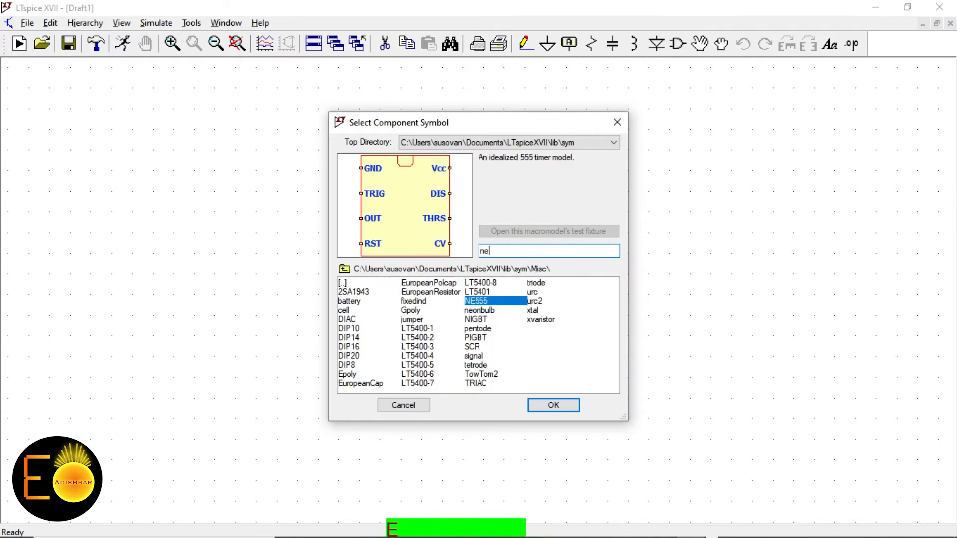
left_click(562, 405)
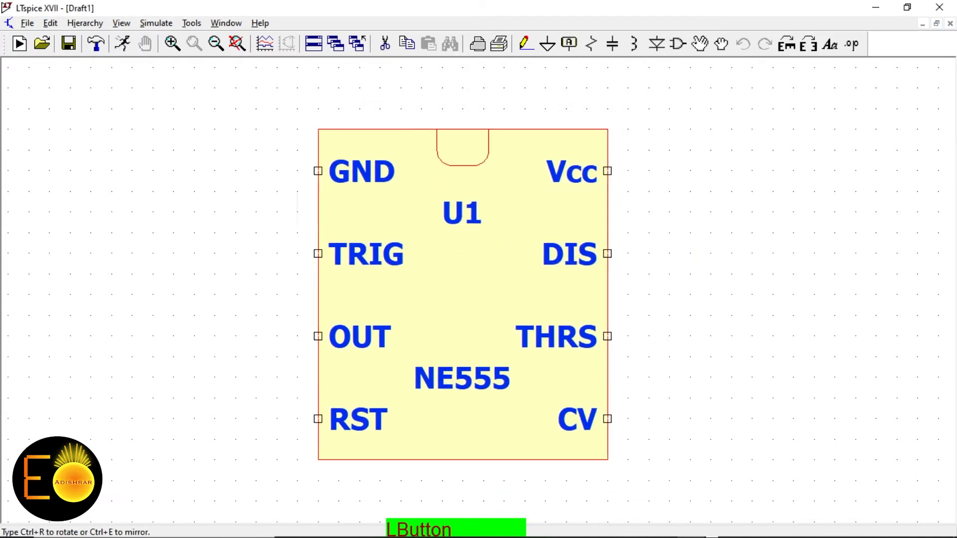
left_click(483, 298)
right_click(297, 294)
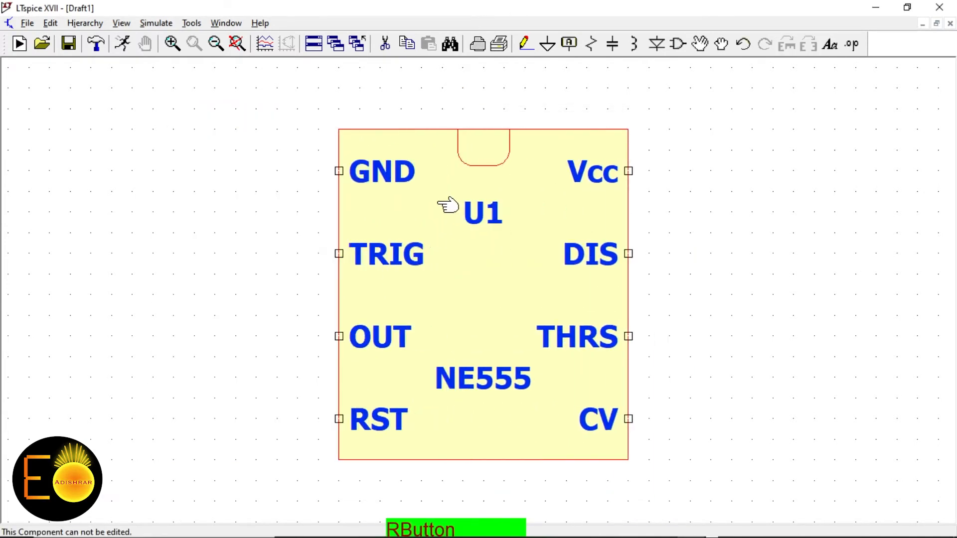
scroll(391, 252, "down", 3)
scroll(320, 231, "up", 1)
scroll(320, 231, "down", 1)
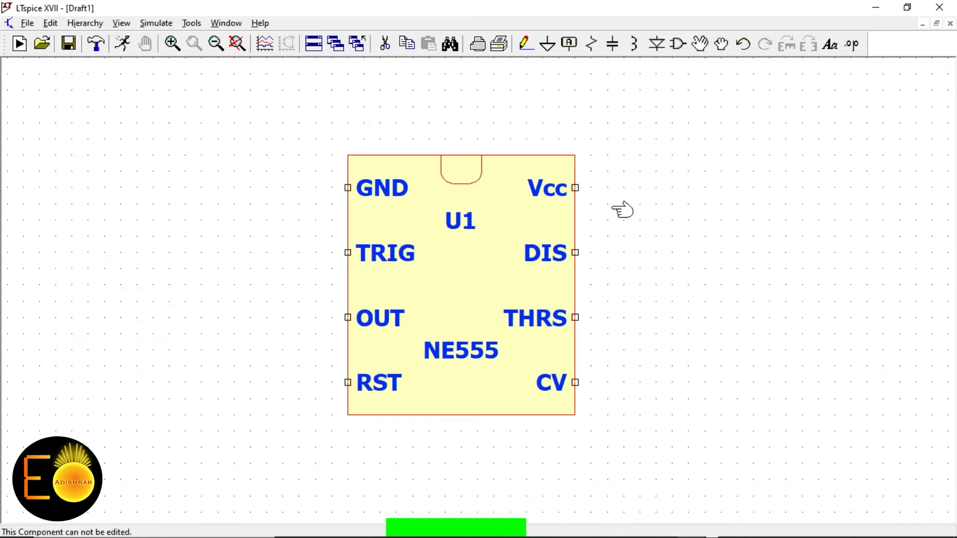
Add an 8 V battery V1 right of the timer with its negative terminal grounded
left_click(681, 44)
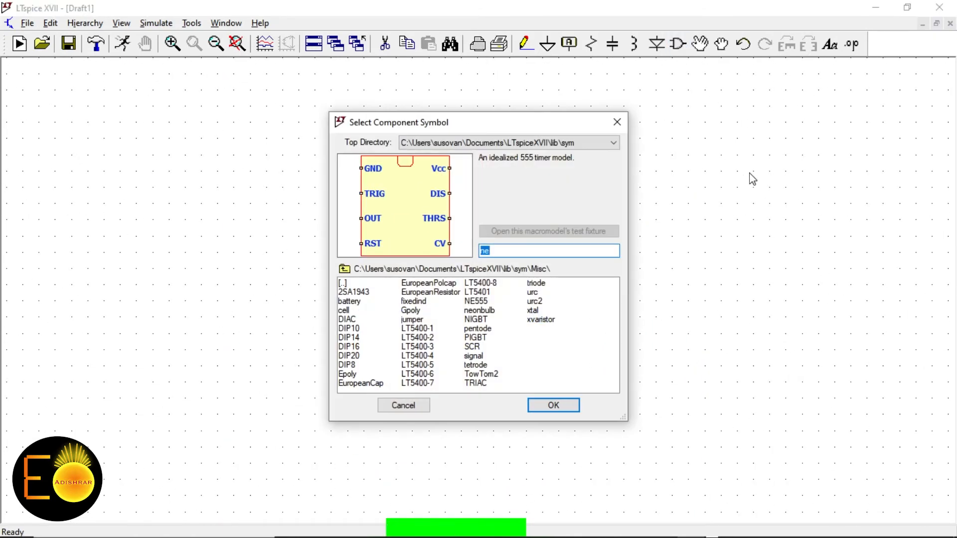
type("bat")
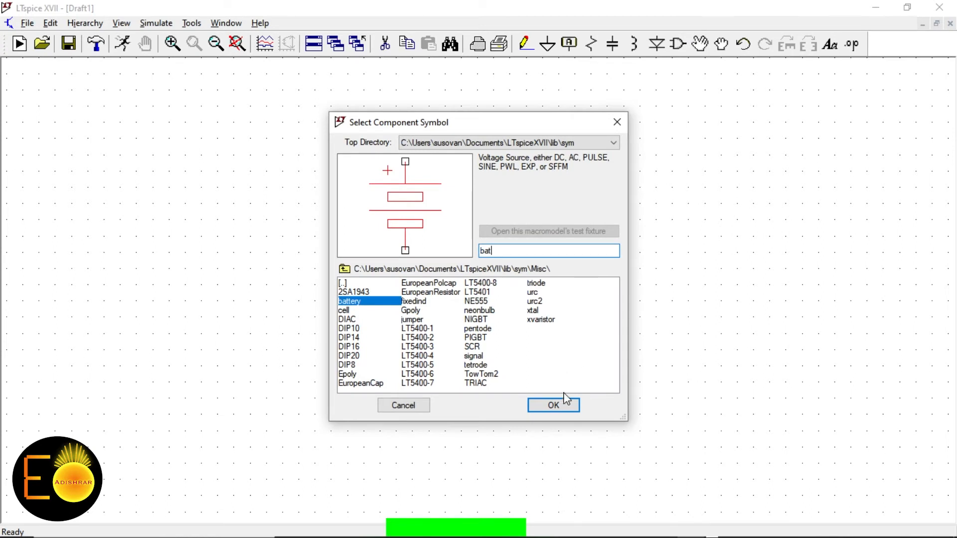
left_click(565, 401)
left_click(785, 235)
right_click(661, 168)
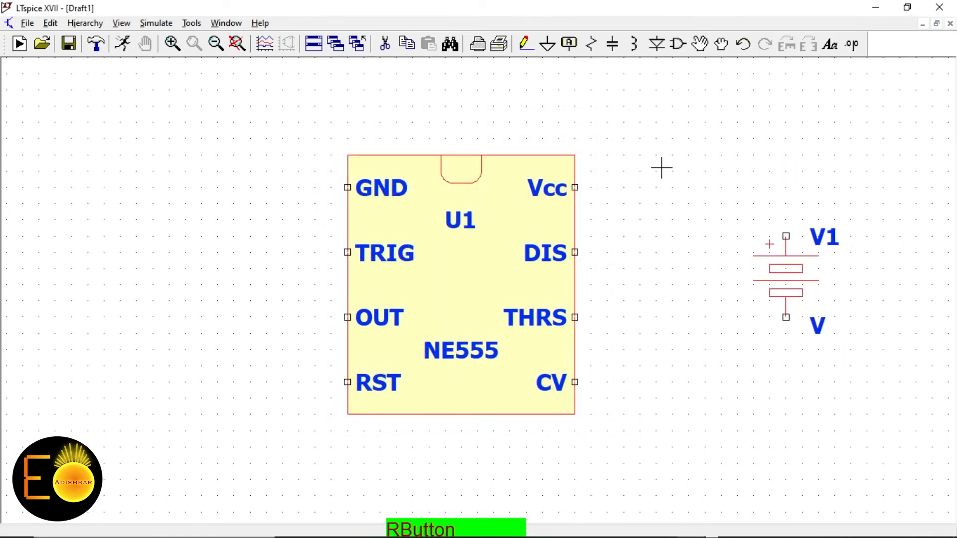
right_click(799, 283)
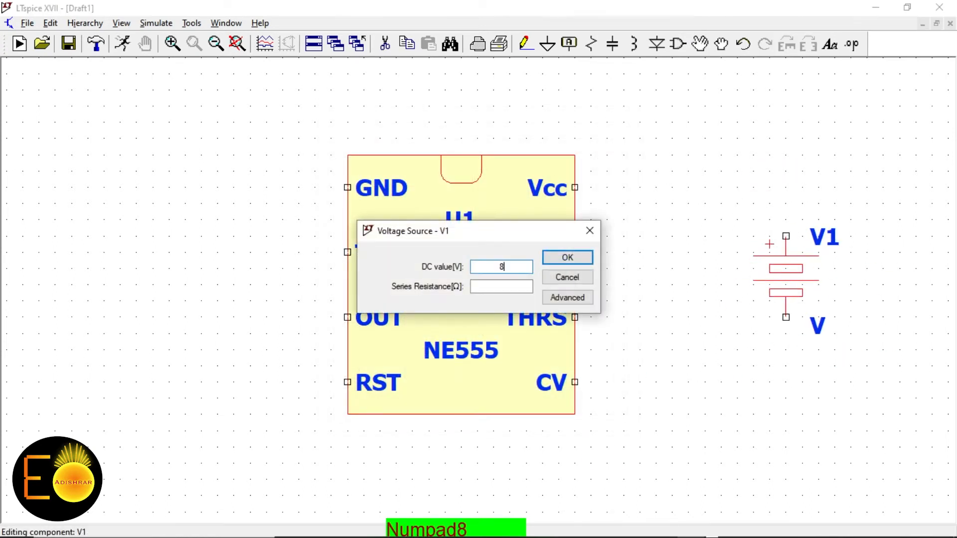
left_click(587, 260)
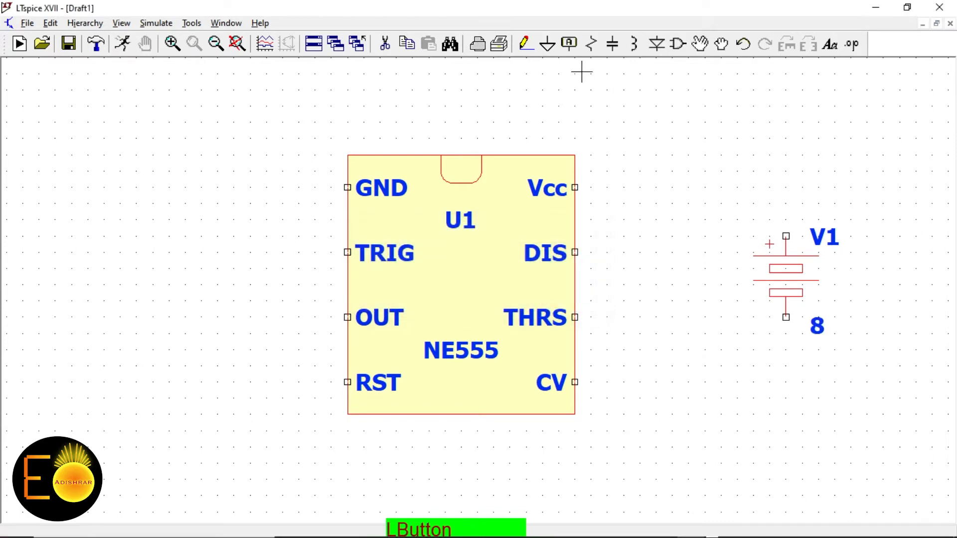
left_click(547, 49)
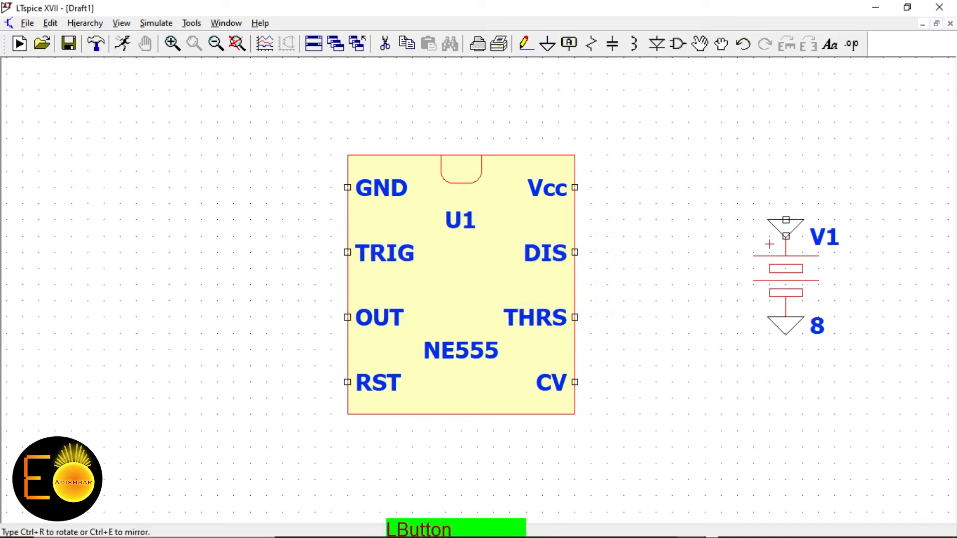
right_click(553, 101)
left_click(567, 50)
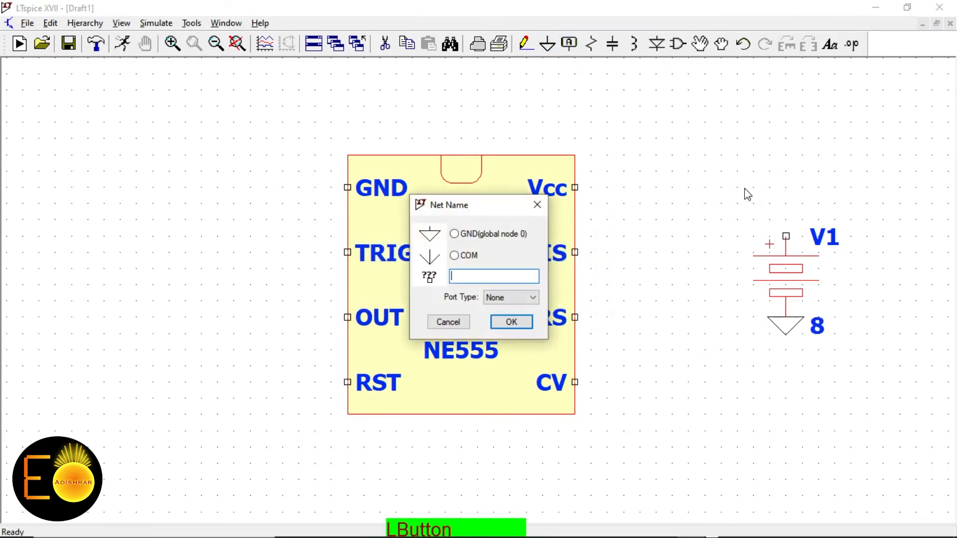
Label the battery, Vcc and RST pins +Vcc and ground the NE555's GND pin
left_click(510, 322)
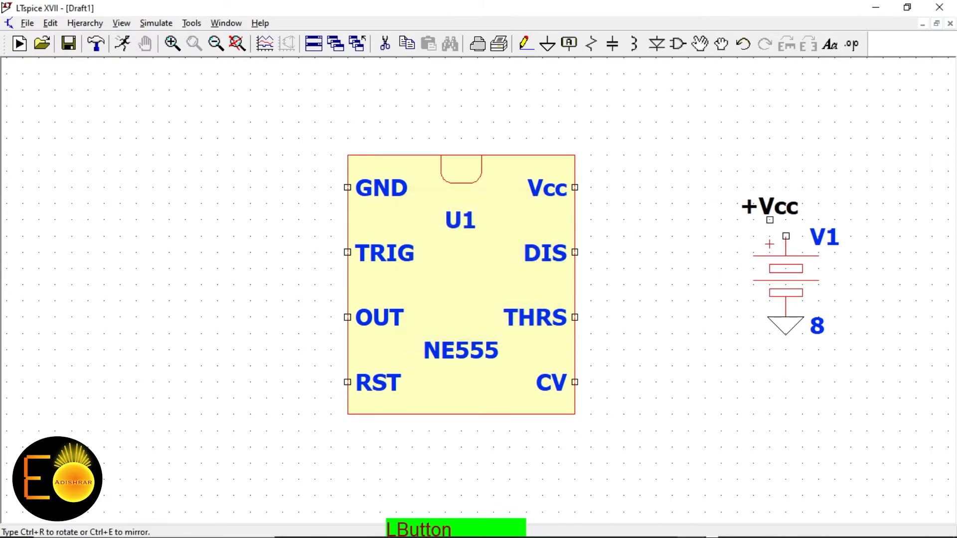
left_click(786, 235)
left_click(575, 187)
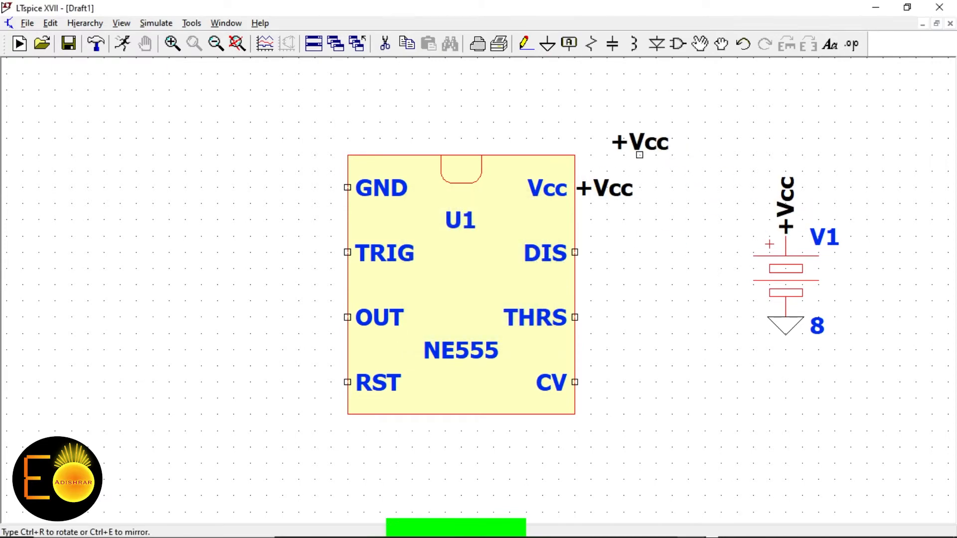
left_click(547, 43)
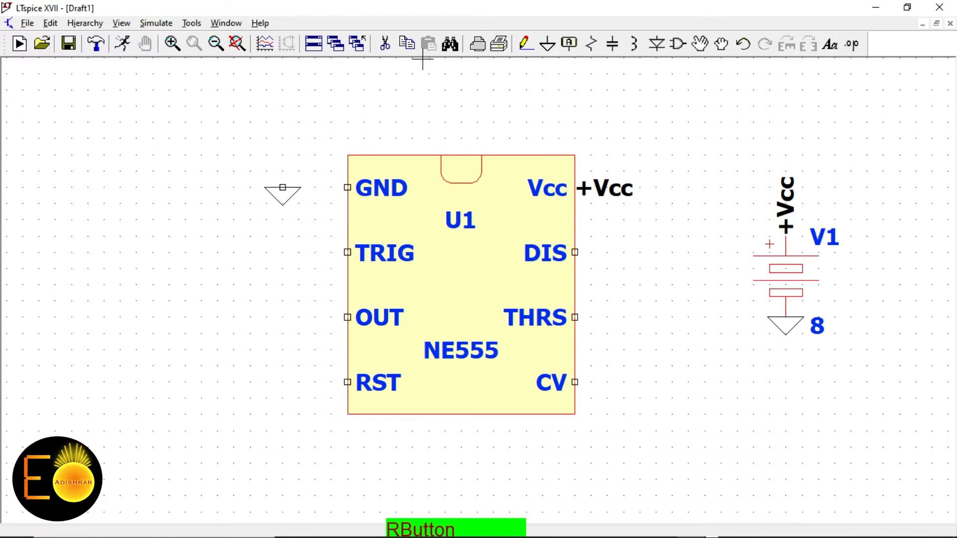
left_click(526, 44)
left_click(347, 188)
left_click(283, 187)
right_click(299, 314)
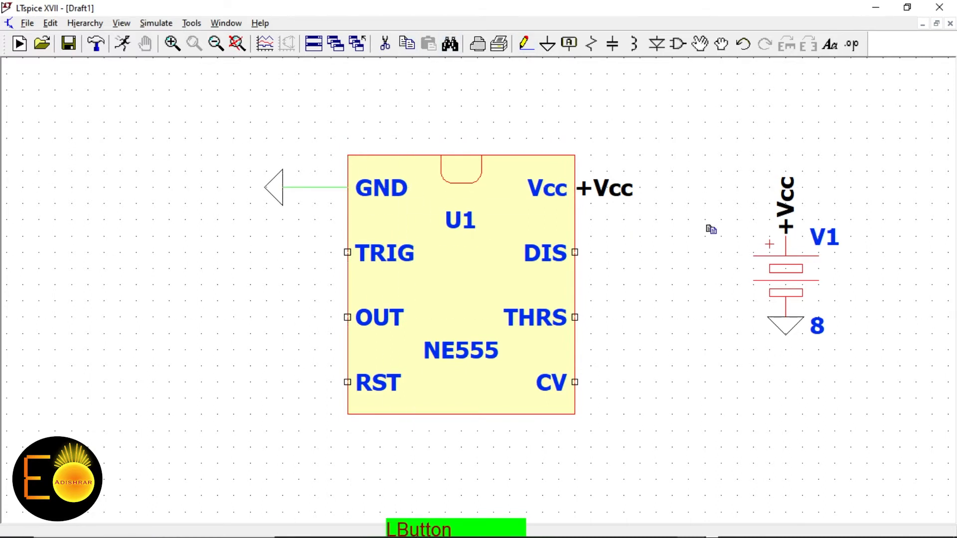
left_click(781, 206)
left_click(347, 382)
right_click(371, 309)
Run a wire from OUT and end it with a V0 output port label
left_click(526, 43)
left_click(347, 317)
left_click(233, 317)
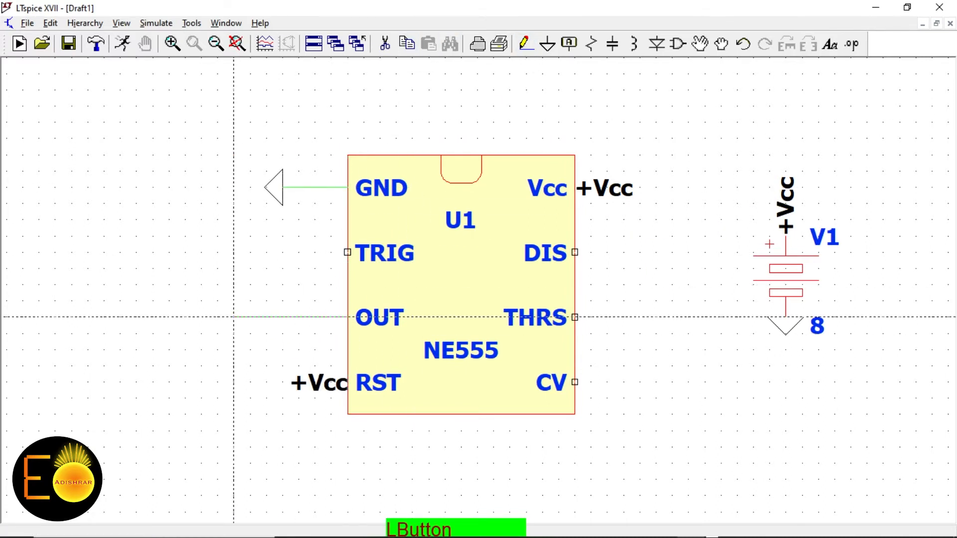
left_click(569, 44)
left_click(499, 298)
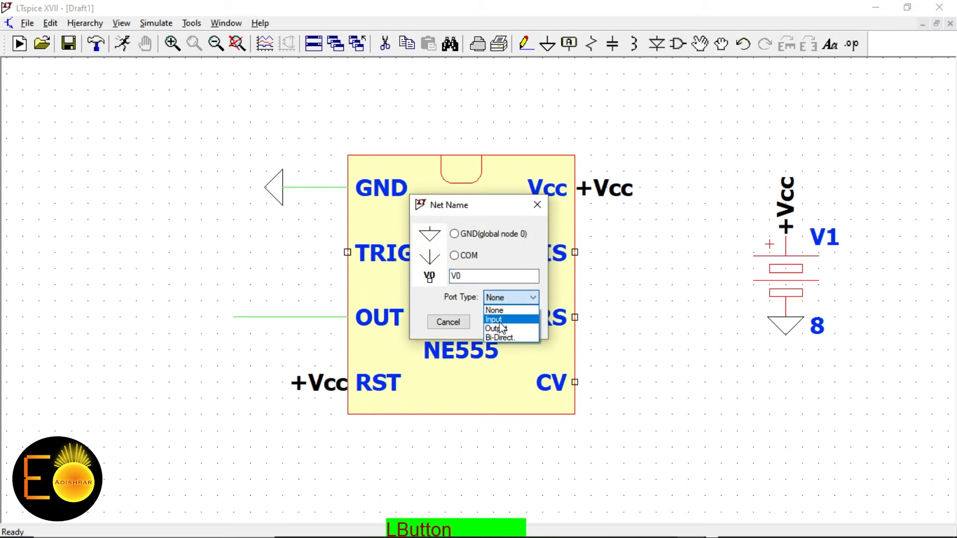
left_click(501, 328)
left_click(511, 322)
left_click(233, 317)
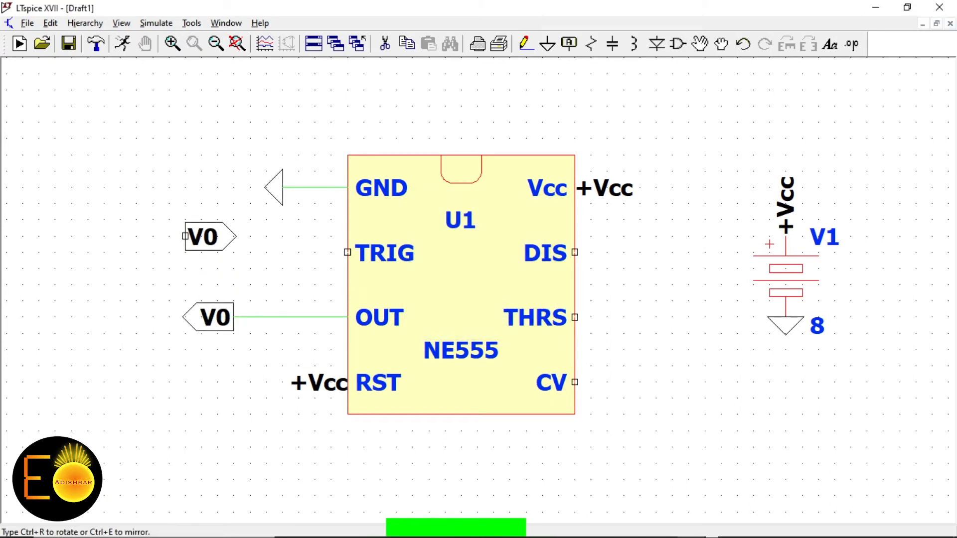
key("Escape")
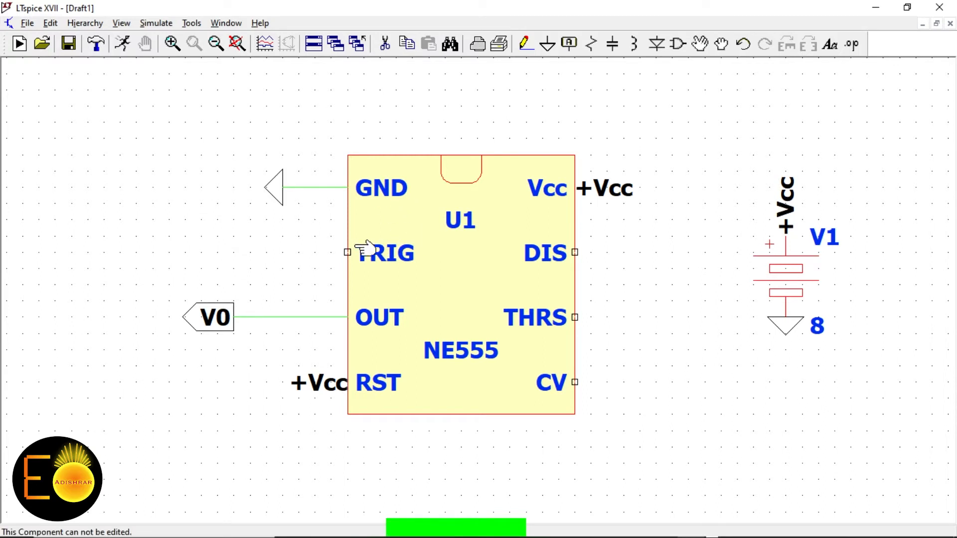
Place capacitor C1 right of the timer, lowered beside the CV pin
left_click(590, 44)
left_click(688, 171)
right_click(657, 98)
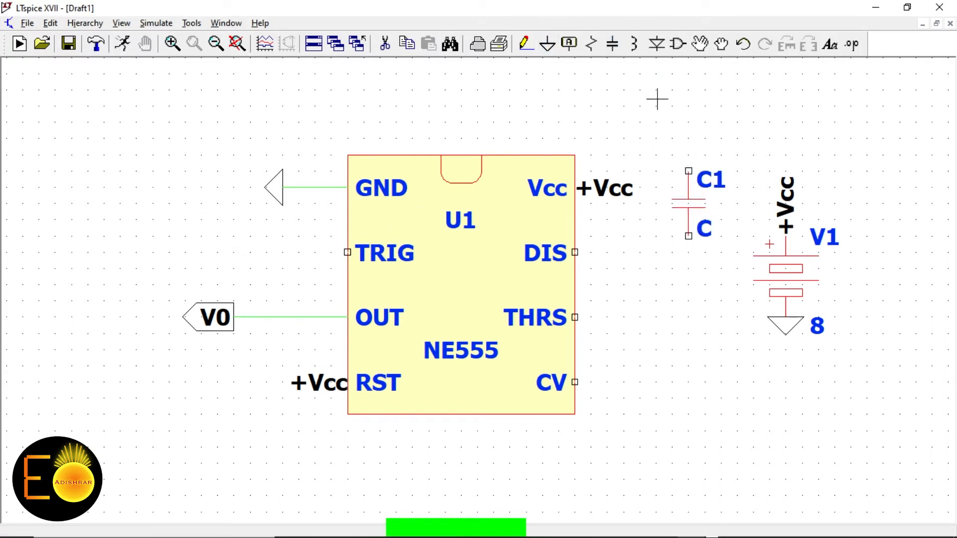
left_click(700, 44)
left_click(688, 204)
left_click(688, 382)
right_click(689, 60)
Move the +Vcc label above the timer and wire the Vcc pin up to it
left_click(615, 183)
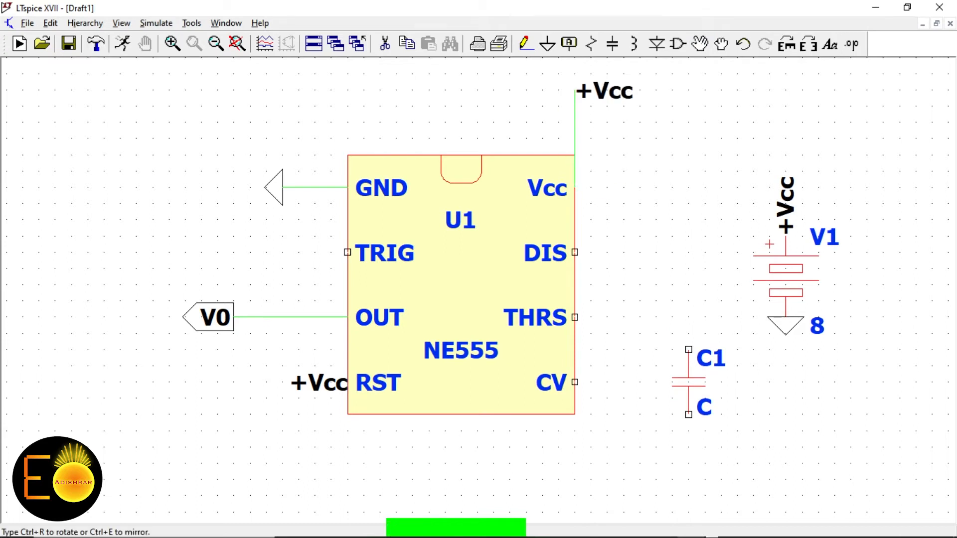
left_click(711, 180)
left_click(711, 181)
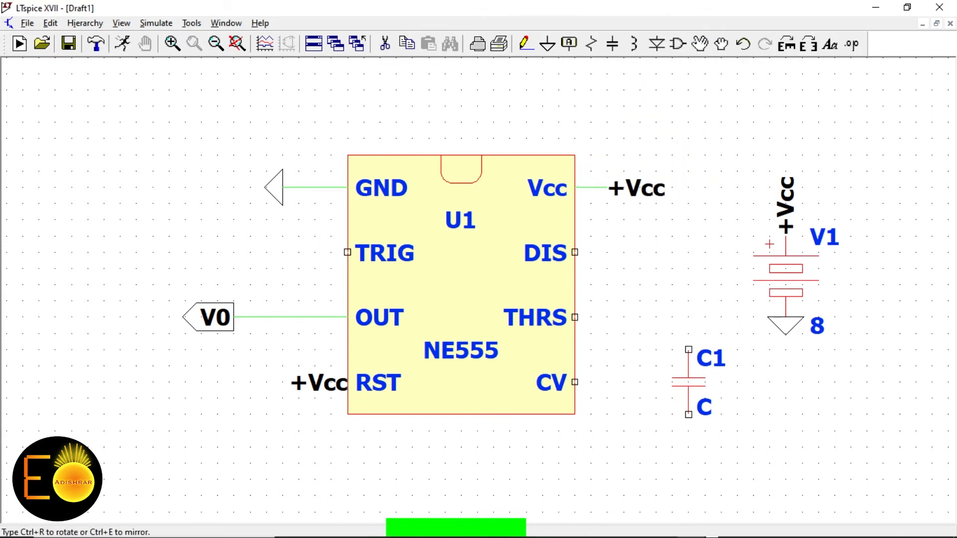
left_click(645, 181)
left_click(701, 45)
left_click(638, 193)
left_click(639, 95)
right_click(714, 100)
left_click(526, 44)
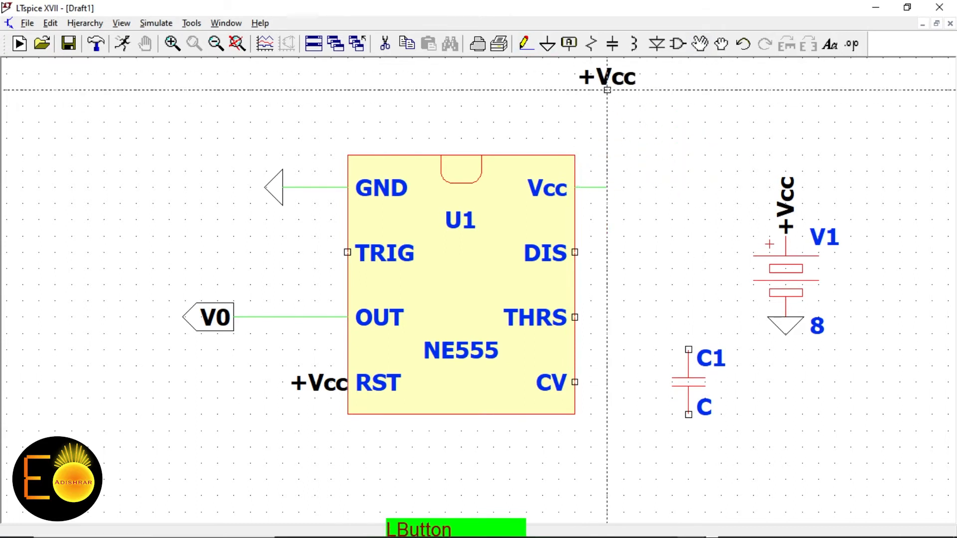
left_click(606, 90)
left_click(607, 186)
Place resistor R1, joining its top to the Vcc line and bottom to C1
left_click(591, 44)
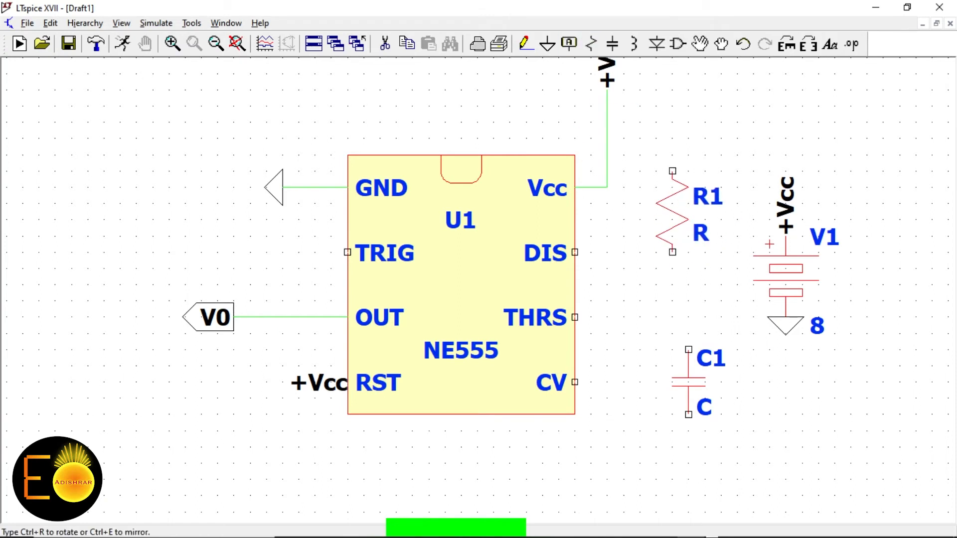
left_click(688, 212)
right_click(680, 199)
left_click(526, 44)
left_click(688, 171)
left_click(607, 171)
left_click(688, 252)
left_click(688, 349)
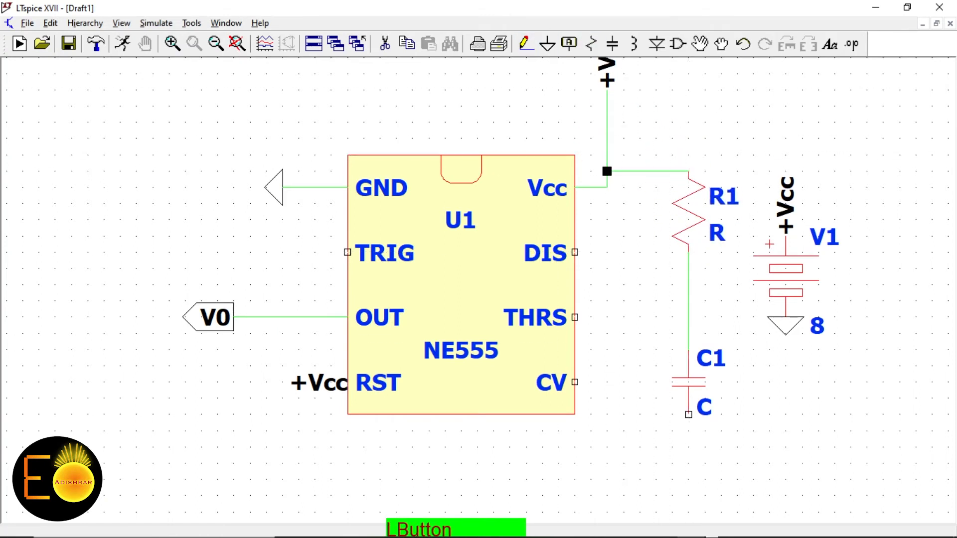
Wire DIS to THRS and connect that link to the R1–C1 node
left_click(574, 252)
left_click(607, 252)
left_click(607, 317)
left_click(575, 316)
left_click(607, 284)
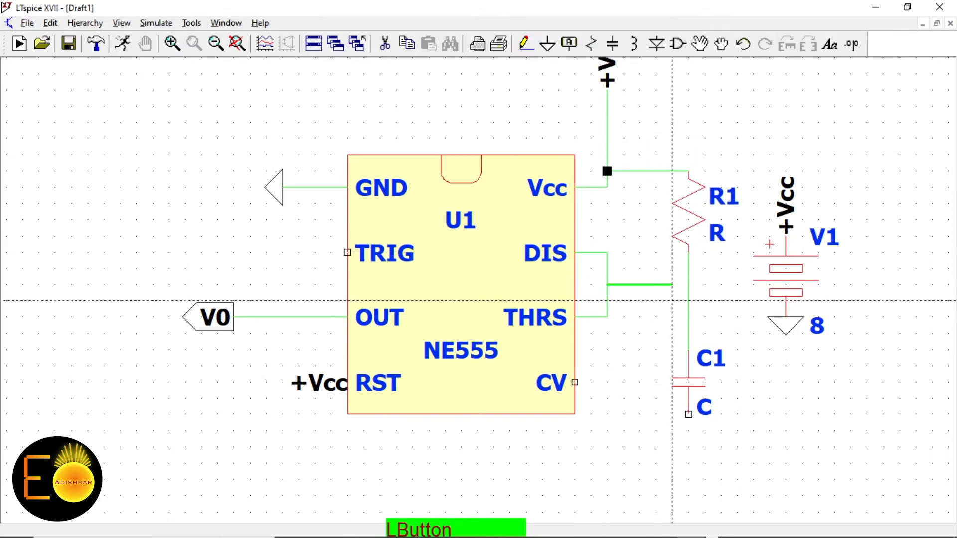
left_click(688, 285)
left_click(575, 382)
right_click(594, 417)
Ground C1 and add a grounded capacitor C2 below the CV wire
left_click(549, 45)
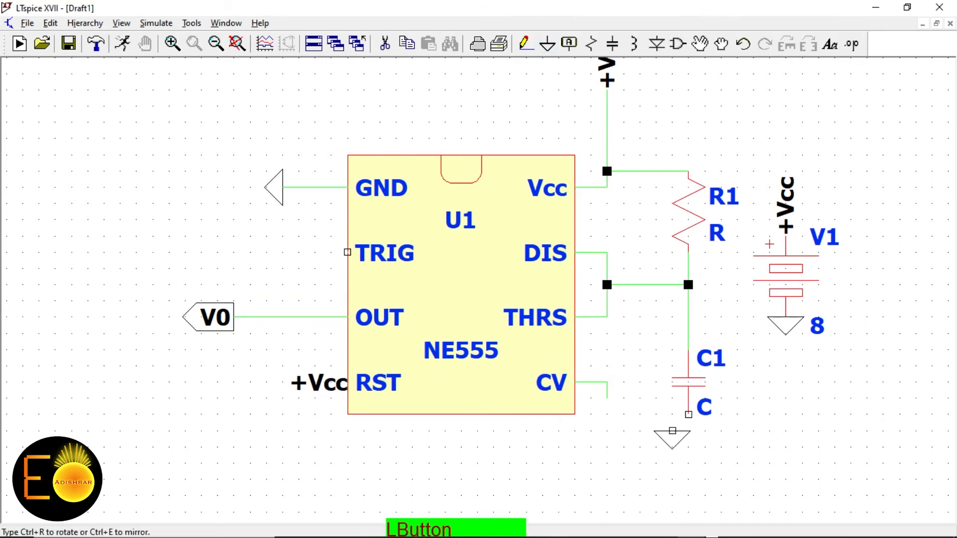
left_click(688, 414)
right_click(684, 411)
left_click(612, 45)
left_click(606, 430)
right_click(575, 445)
left_click(552, 45)
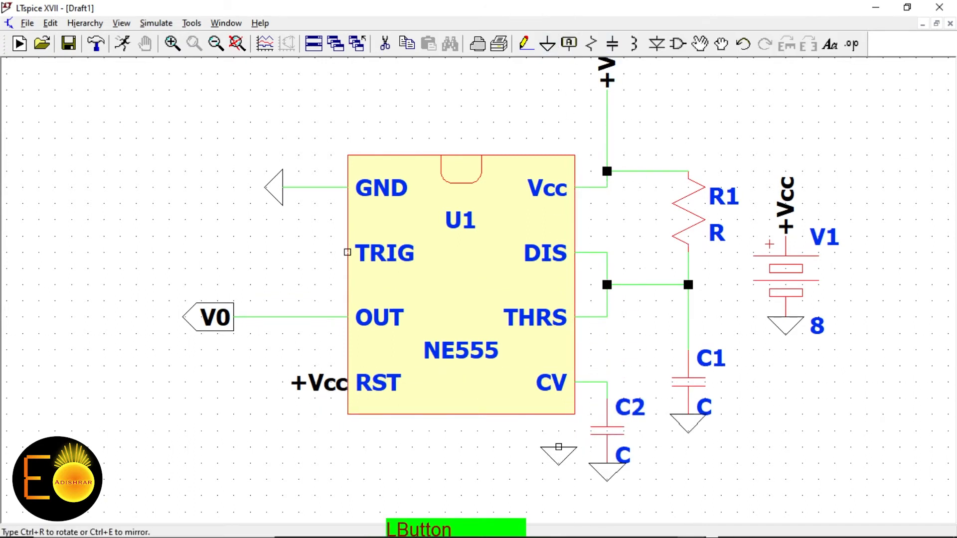
left_click(607, 463)
Set C2 and C1 to 0.1u and R1 to 18.2k
right_click(607, 430)
type("0.1u")
key("Return")
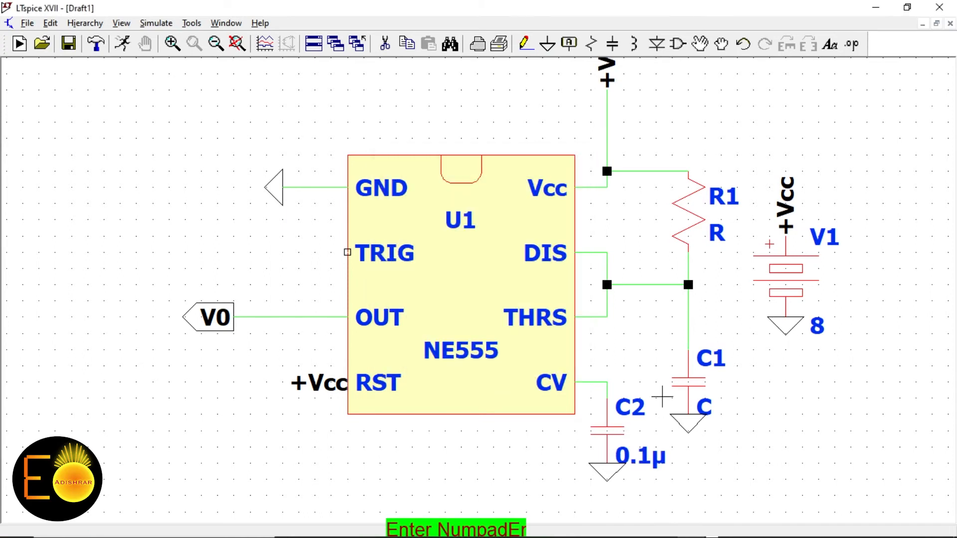
right_click(688, 388)
key("BackSpace")
type("0.1u")
key("Return")
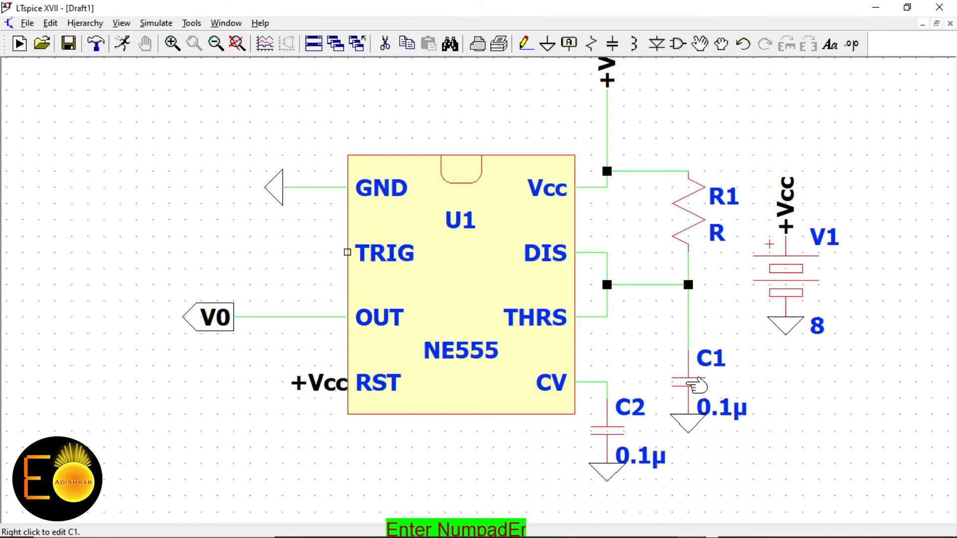
right_click(685, 199)
type("18.2k")
key("Return")
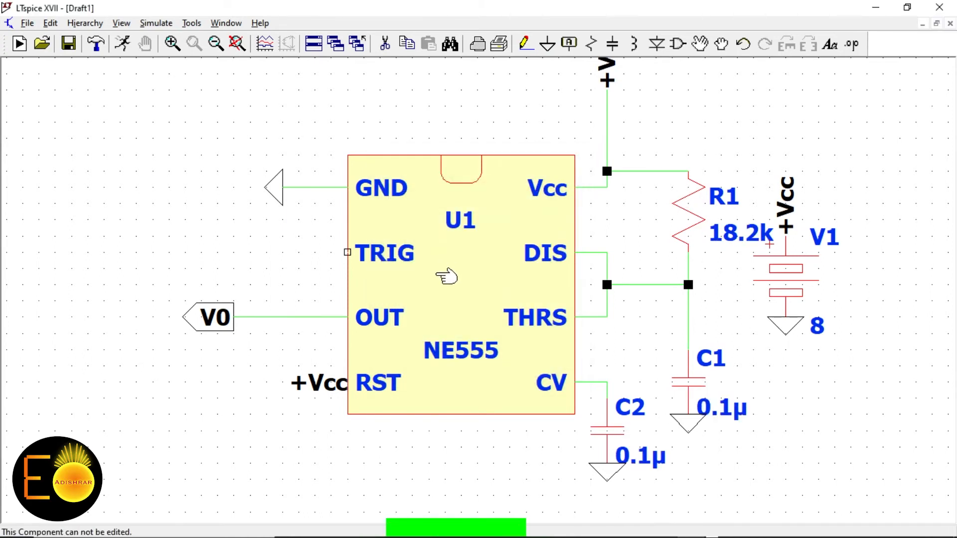
Move supply V1 with its label and ground further right
left_click(721, 44)
left_click_drag(770, 215, 833, 321)
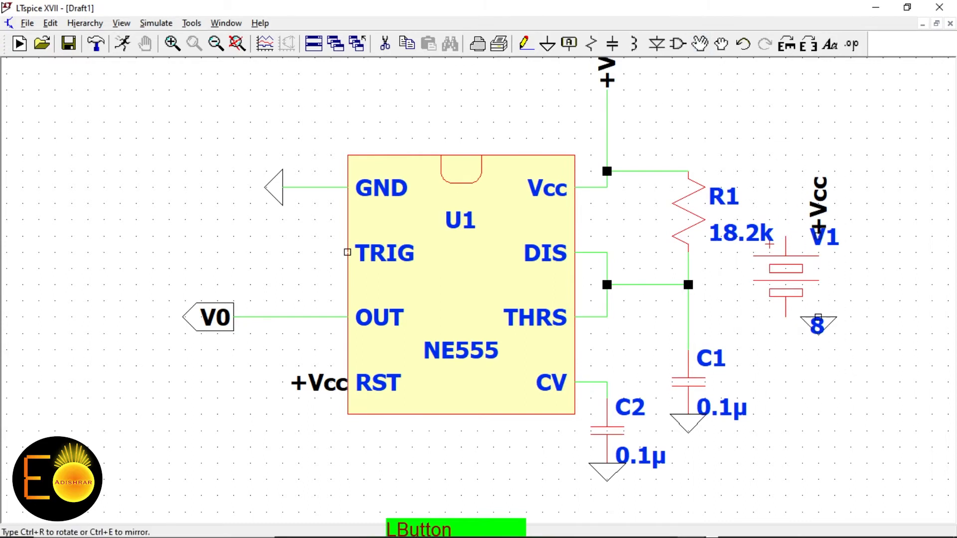
right_click(865, 287)
left_click(702, 46)
left_click_drag(748, 152, 829, 339)
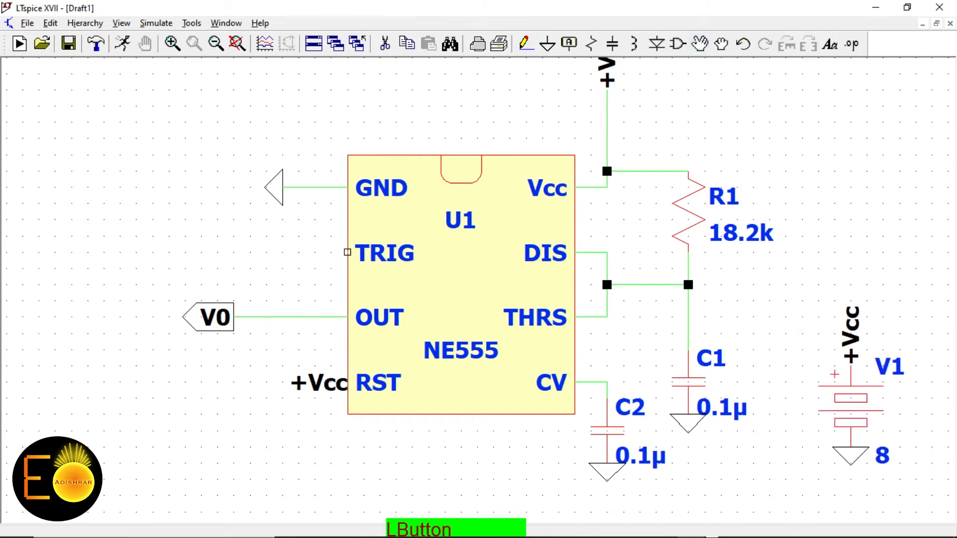
left_click(909, 339)
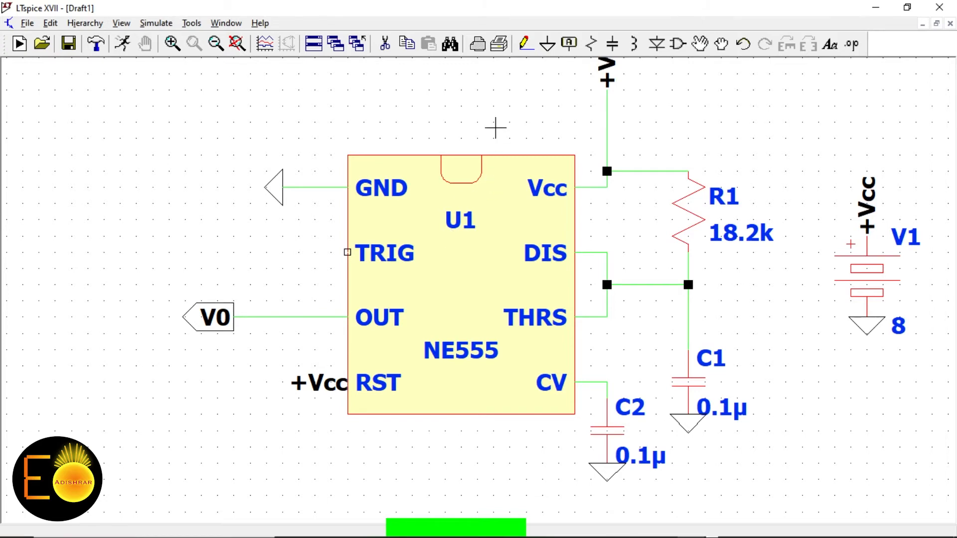
Draw a wire from the NE555 TRIG pin out to the left
left_click(523, 45)
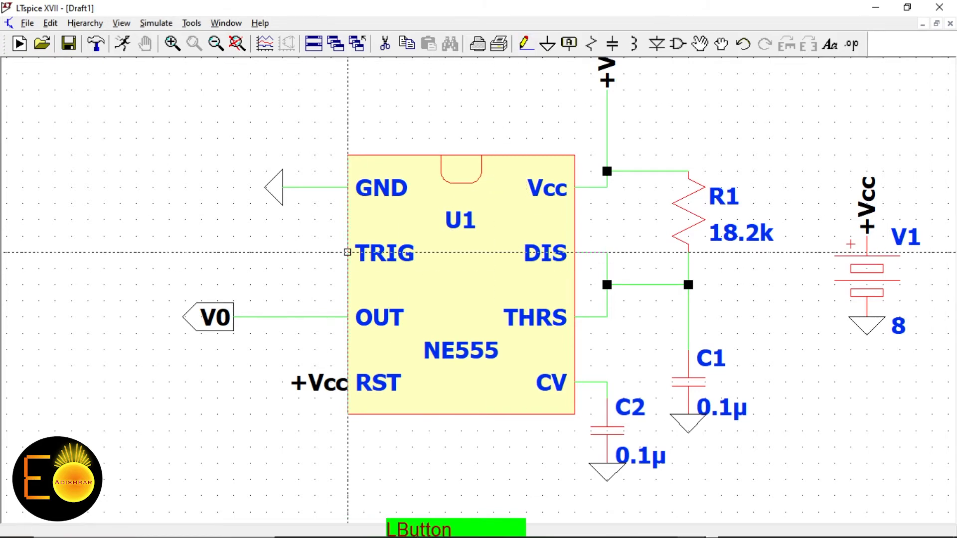
left_click(347, 252)
left_click(169, 252)
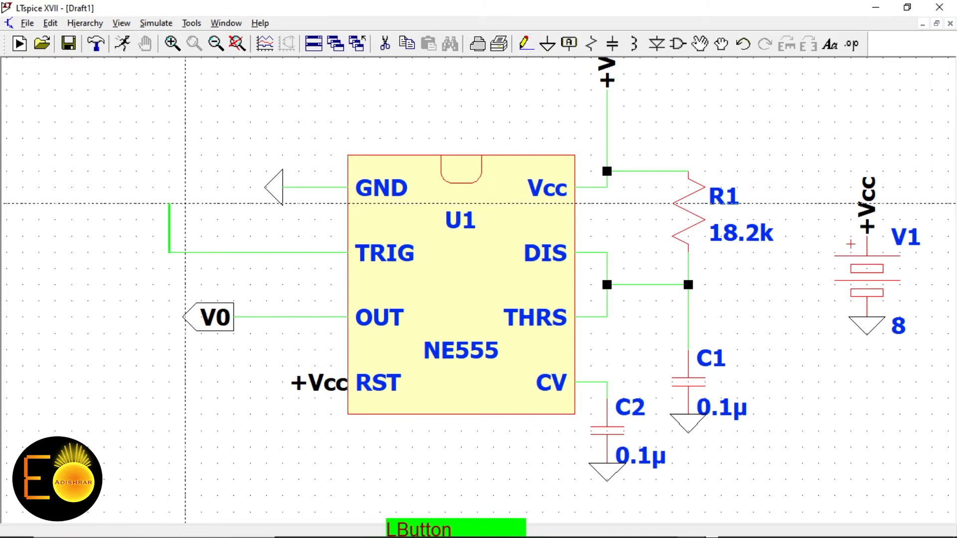
right_click(168, 203)
scroll(462, 239, "down", 2)
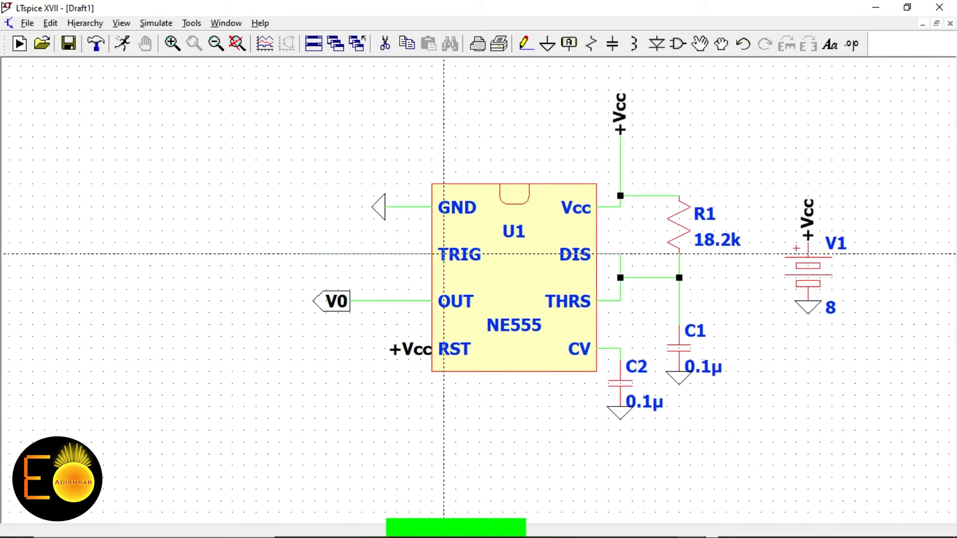
right_click(457, 159)
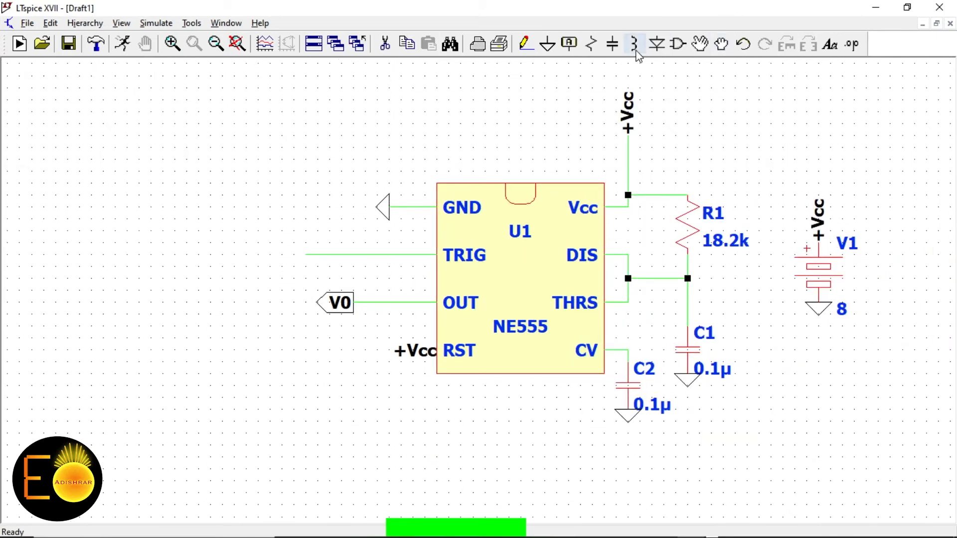
Place two voltage-controlled switches (sw), S1 and S2, side by side left of U1
left_click(568, 44)
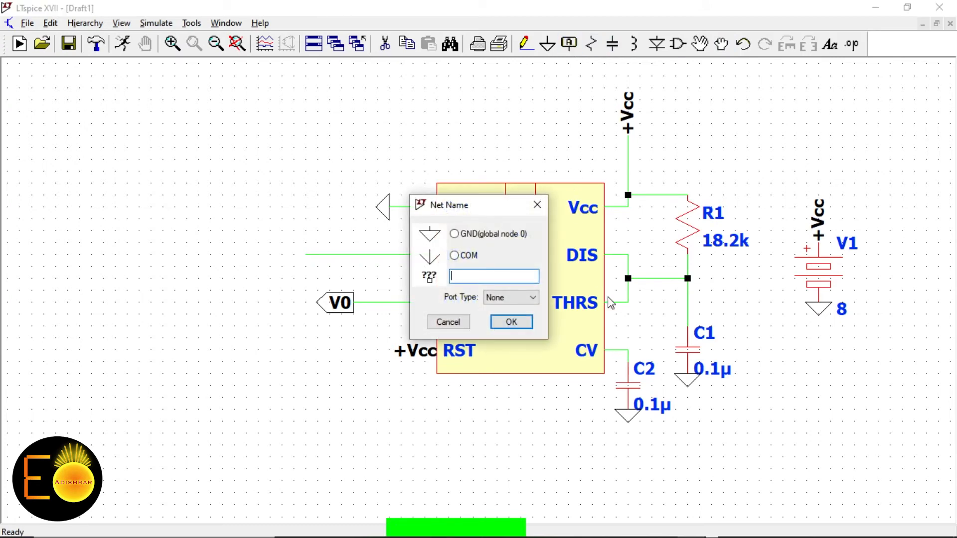
left_click(447, 322)
left_click(676, 44)
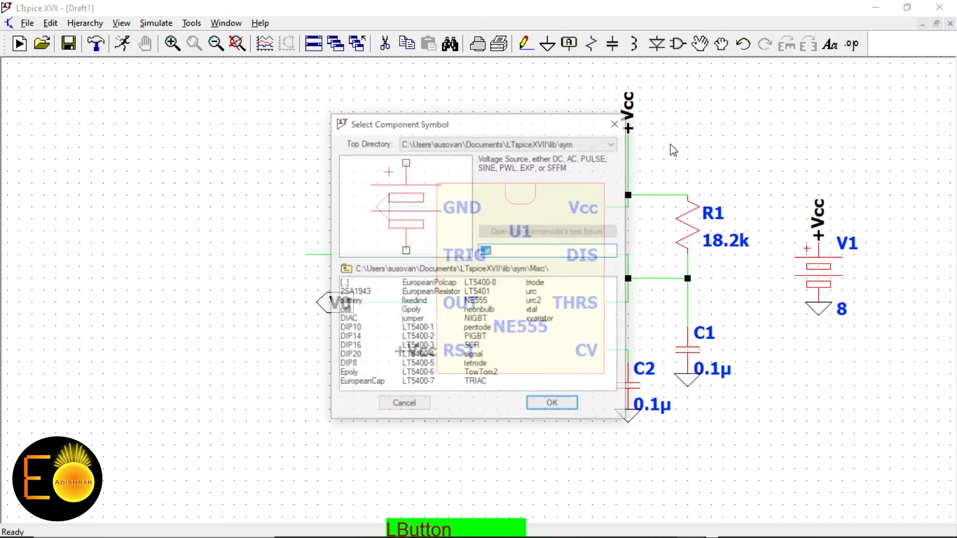
type("sw")
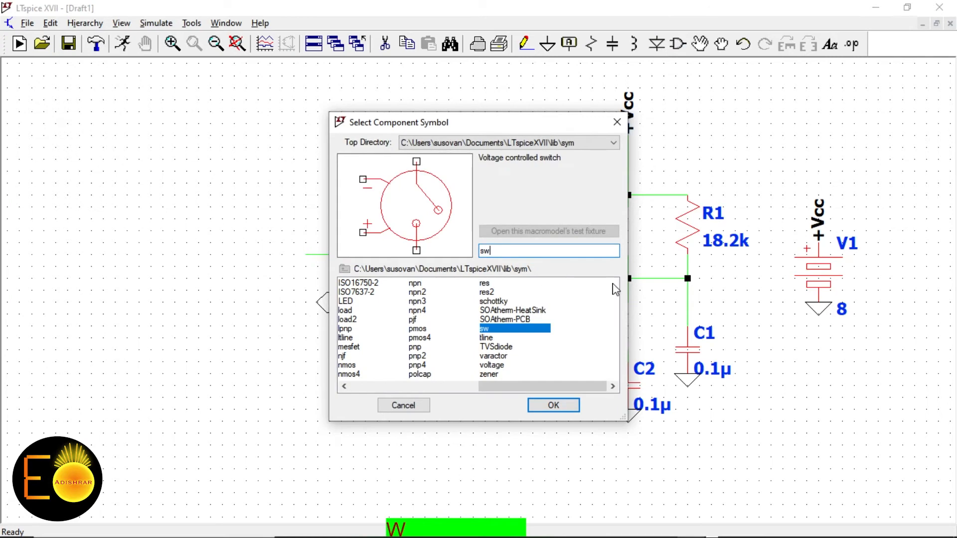
left_click(553, 405)
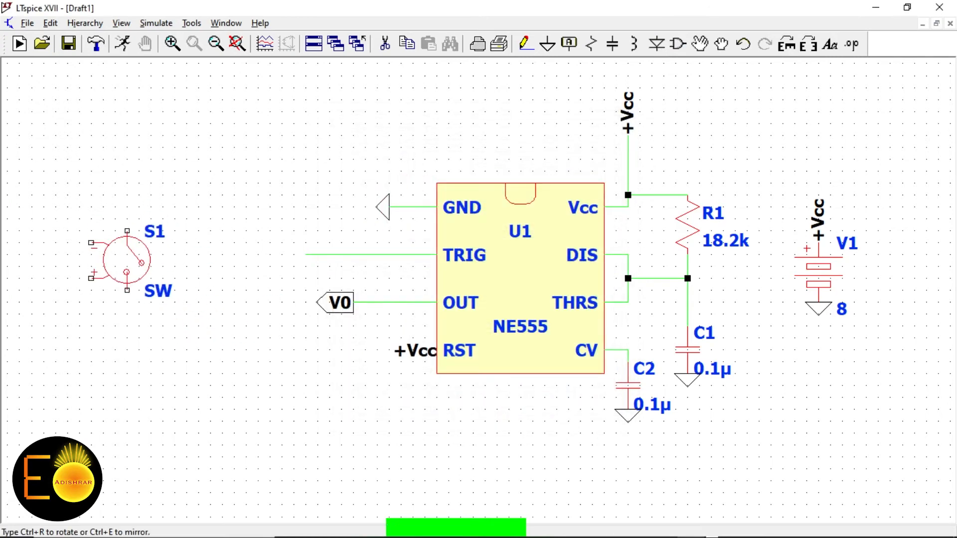
left_click(115, 247)
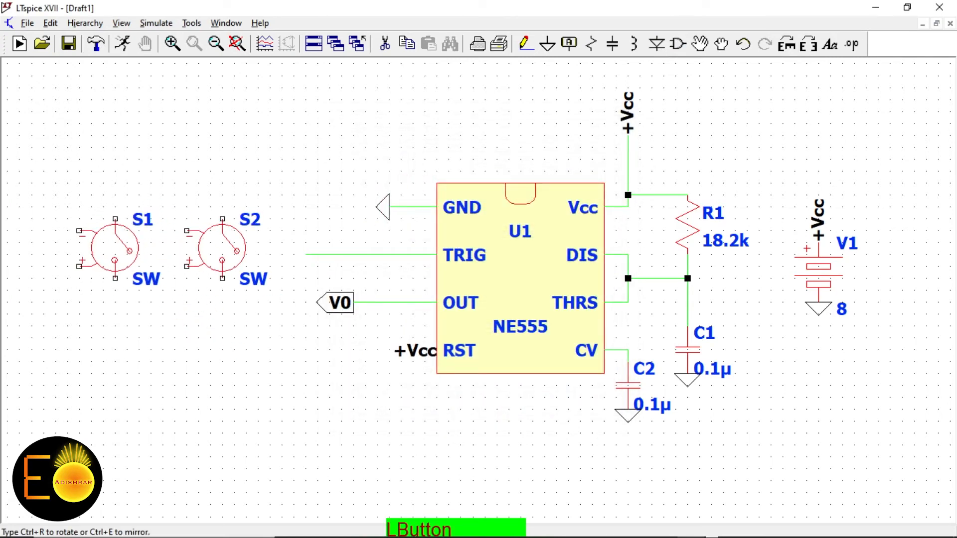
left_click(222, 247)
right_click(244, 189)
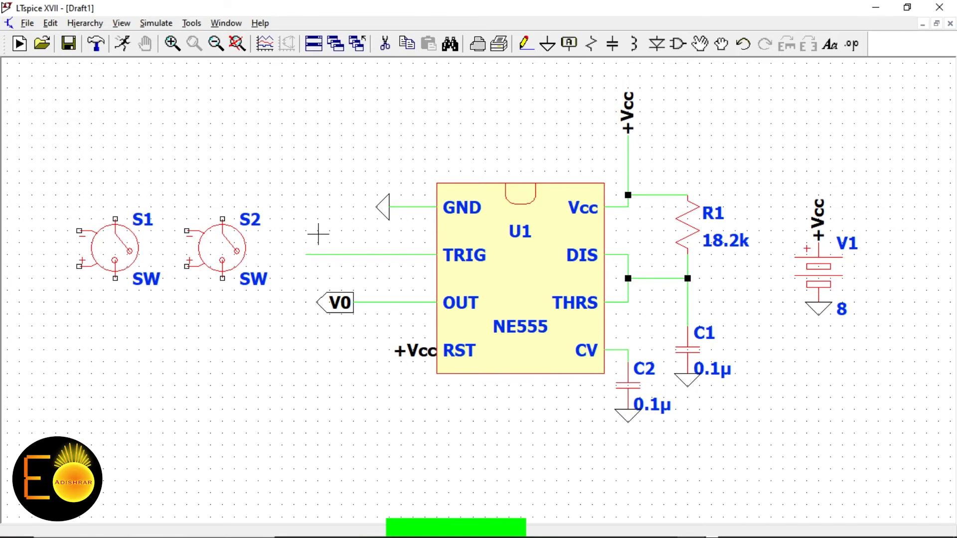
Wire S2's top terminal to the Vcc line and its bottom terminal to the TRIG wire
left_click(525, 44)
left_click(222, 219)
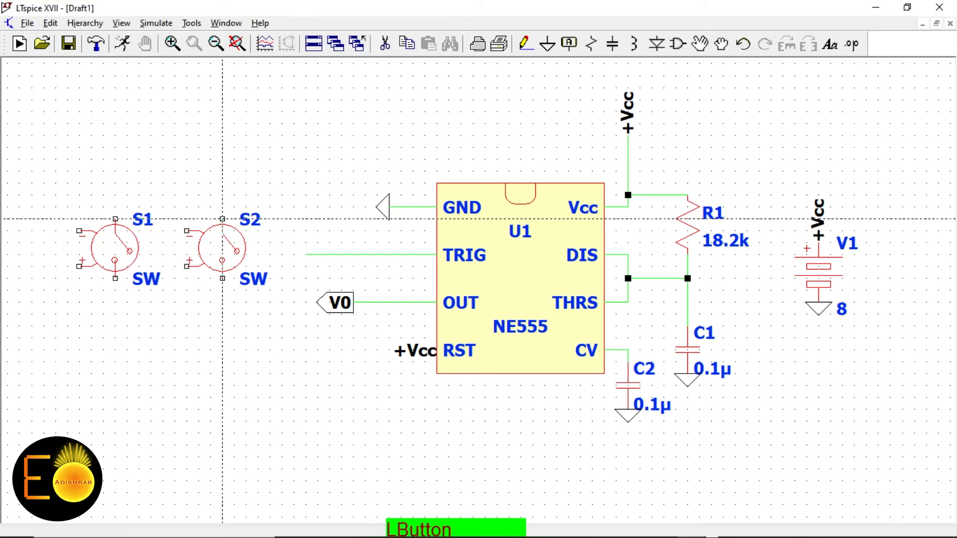
left_click(628, 159)
left_click(222, 278)
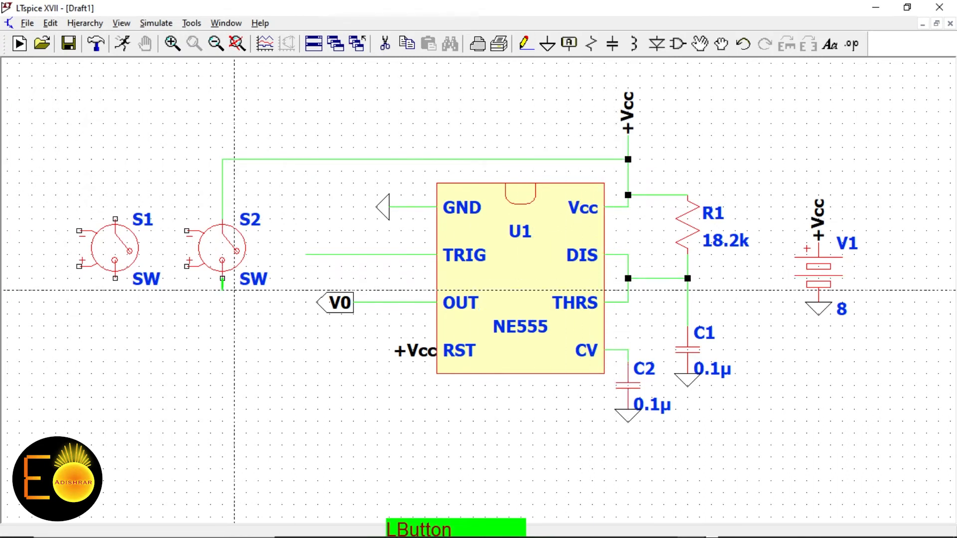
left_click(306, 290)
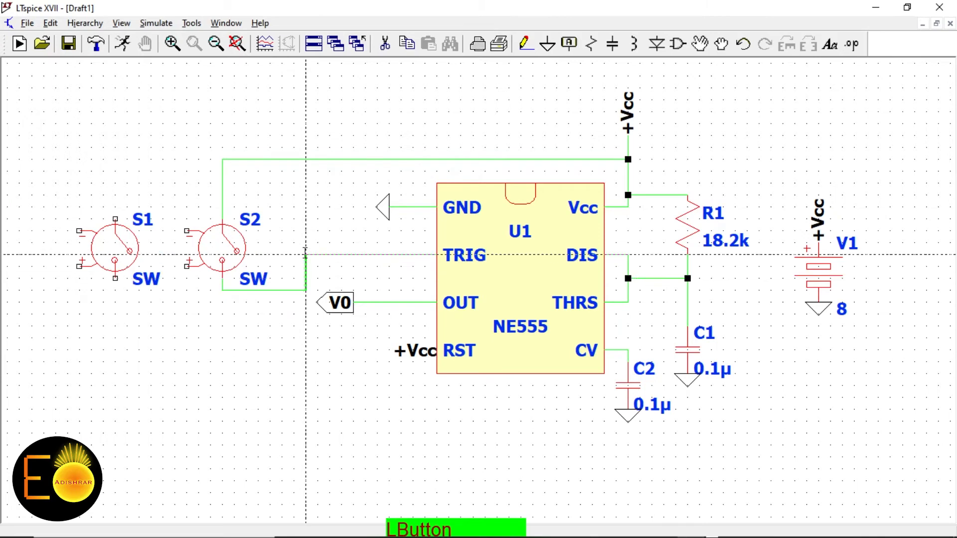
left_click(306, 254)
Run S1's top terminal up and left to a ground symbol rotated with Ctrl+R
left_click(115, 219)
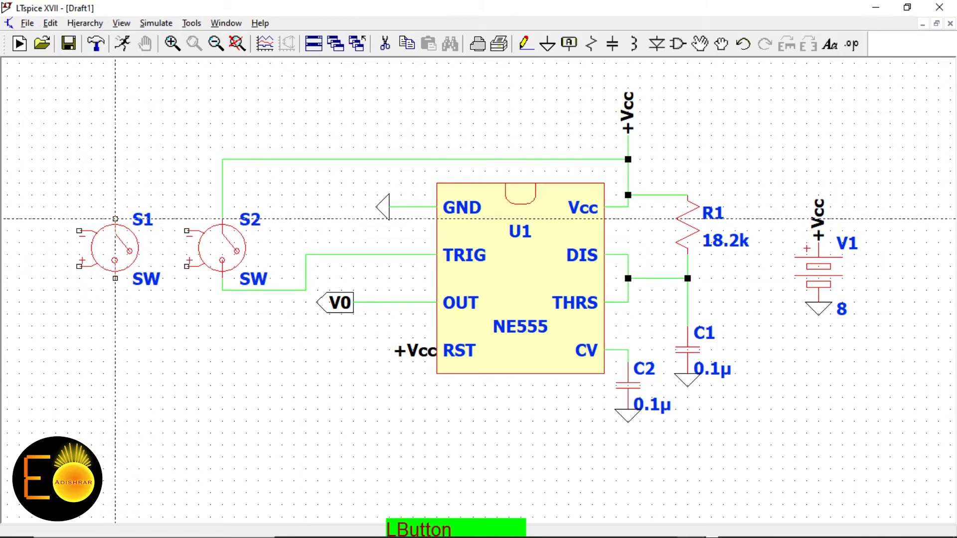
left_click(127, 159)
left_click(68, 148)
right_click(68, 148)
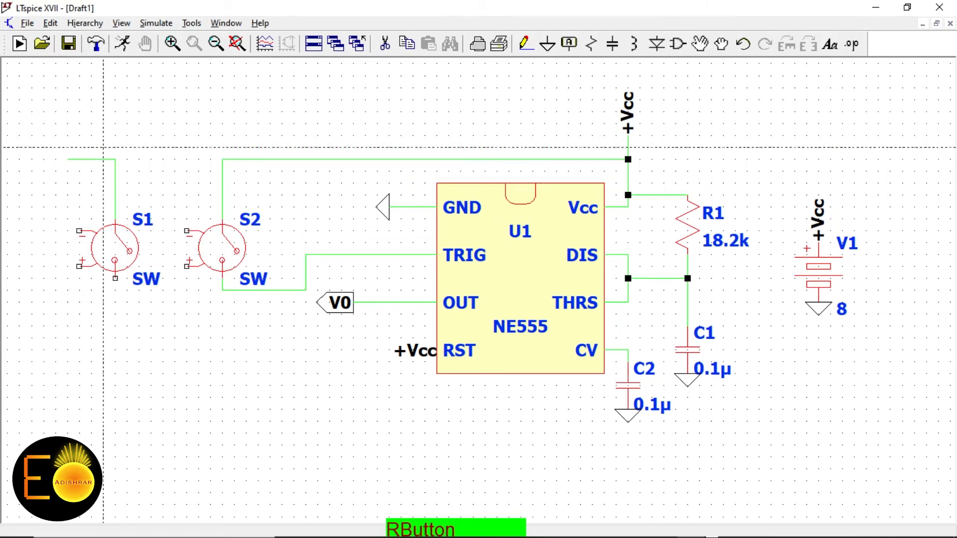
left_click(547, 44)
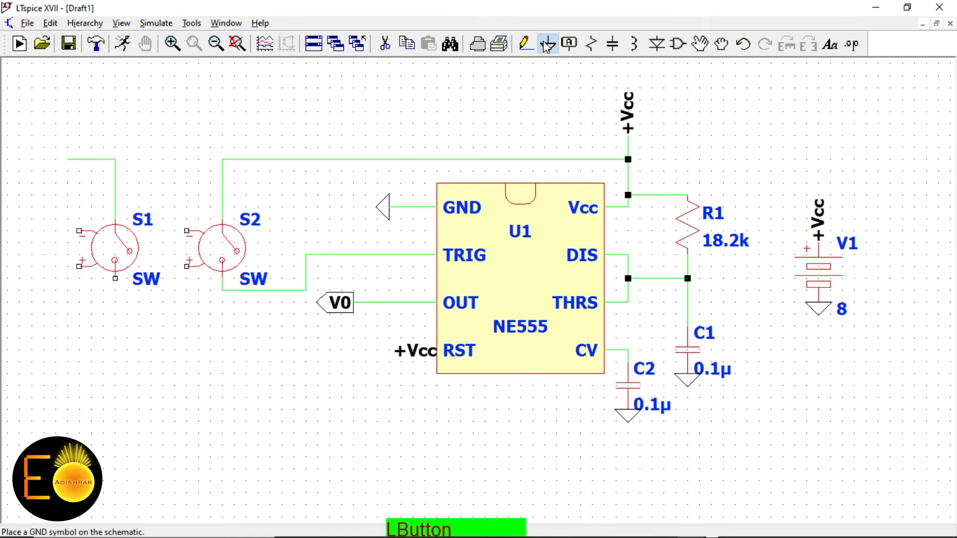
key("ctrl+r")
left_click(67, 160)
right_click(282, 100)
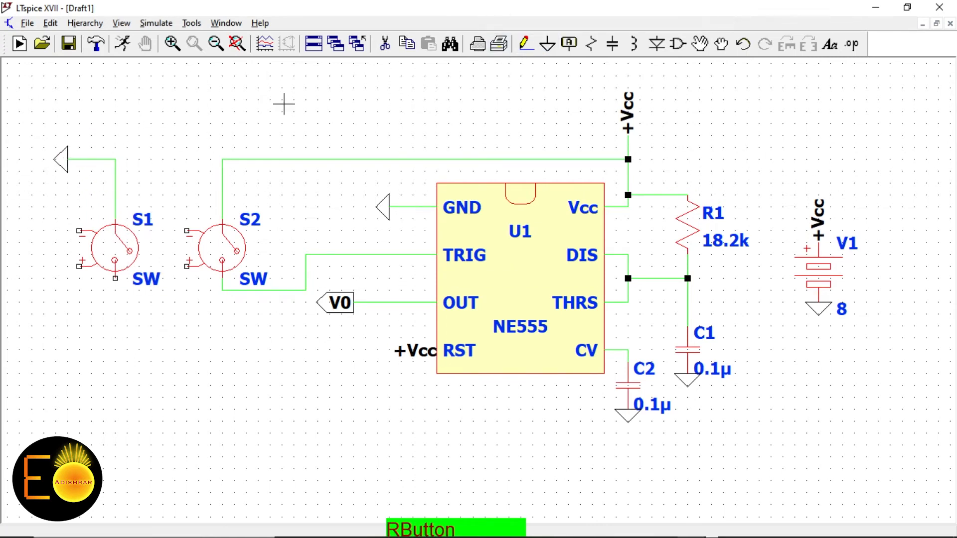
Connect S1's bottom terminal onto S2's wire to TRIG
left_click(525, 44)
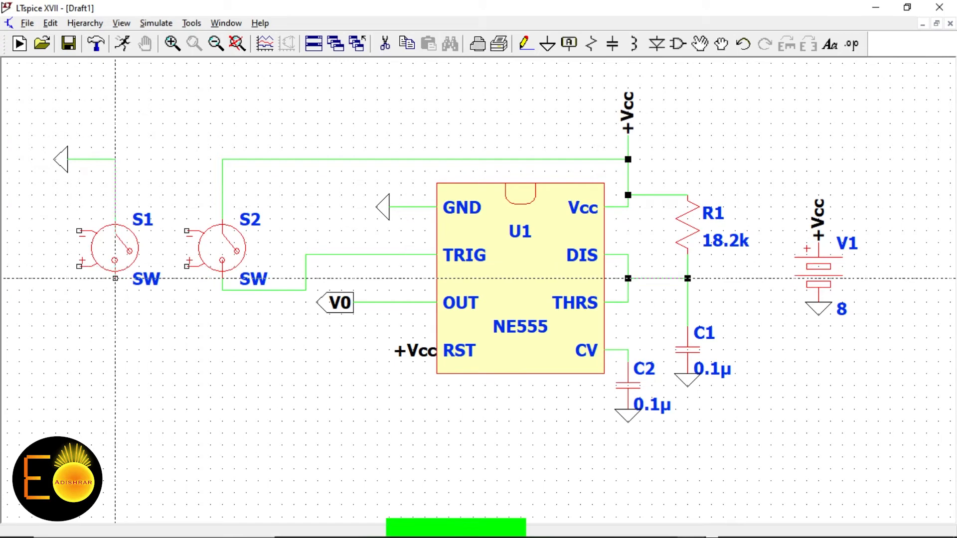
left_click(115, 278)
left_click(258, 313)
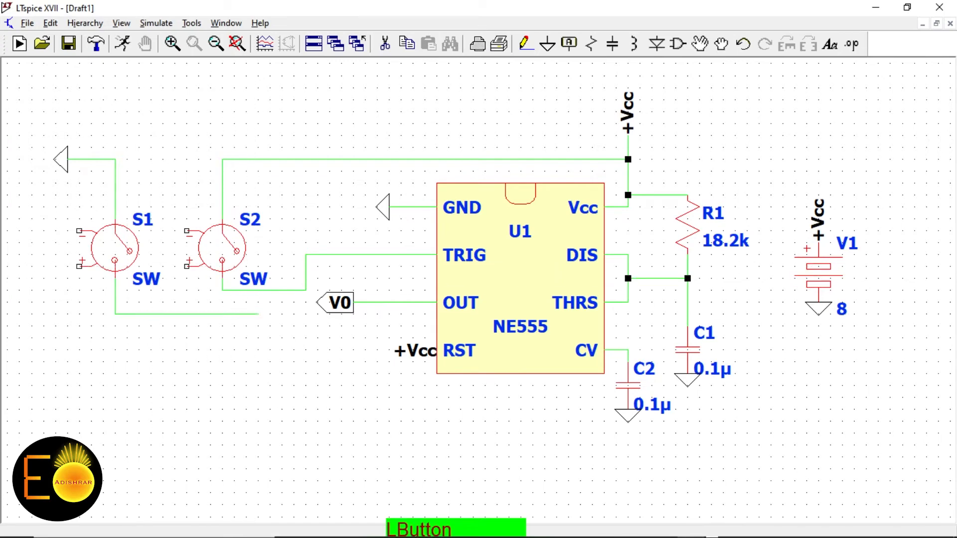
left_click(258, 290)
right_click(259, 148)
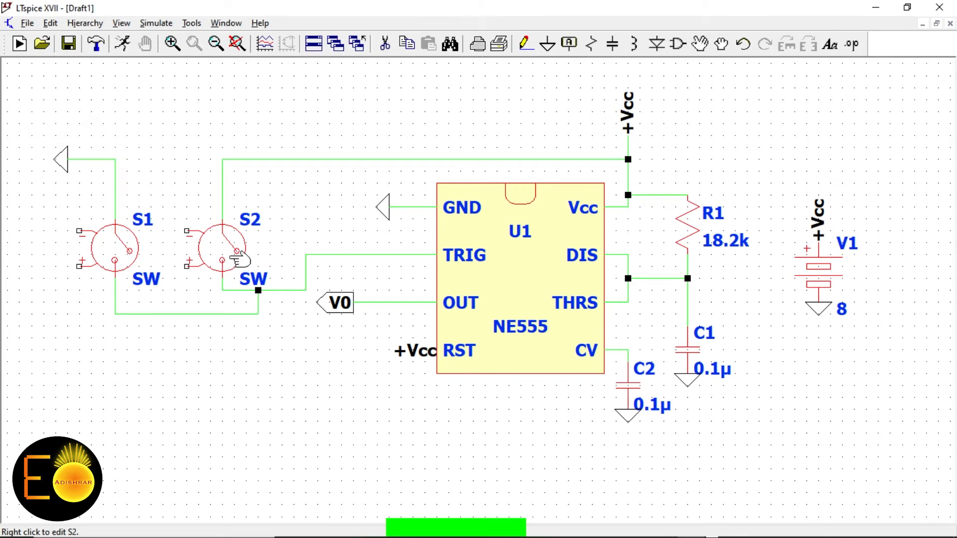
key("F3")
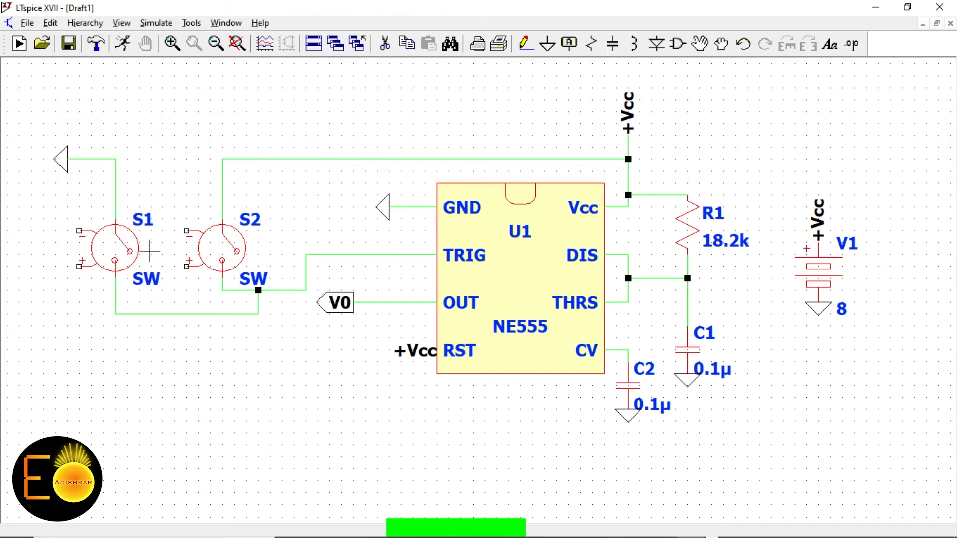
Exit wire mode, zoom out, and bring up the Select Component Symbol picker again
key("Escape")
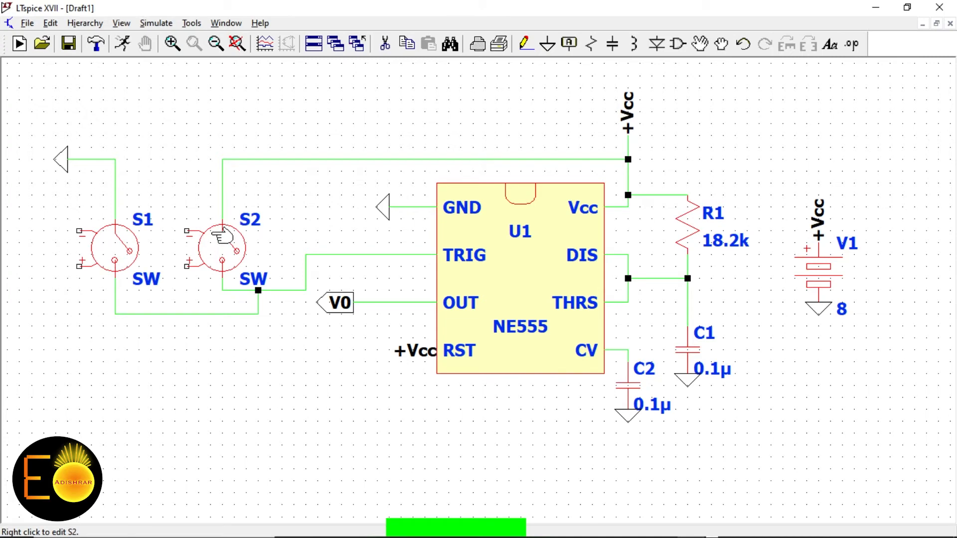
key("F3")
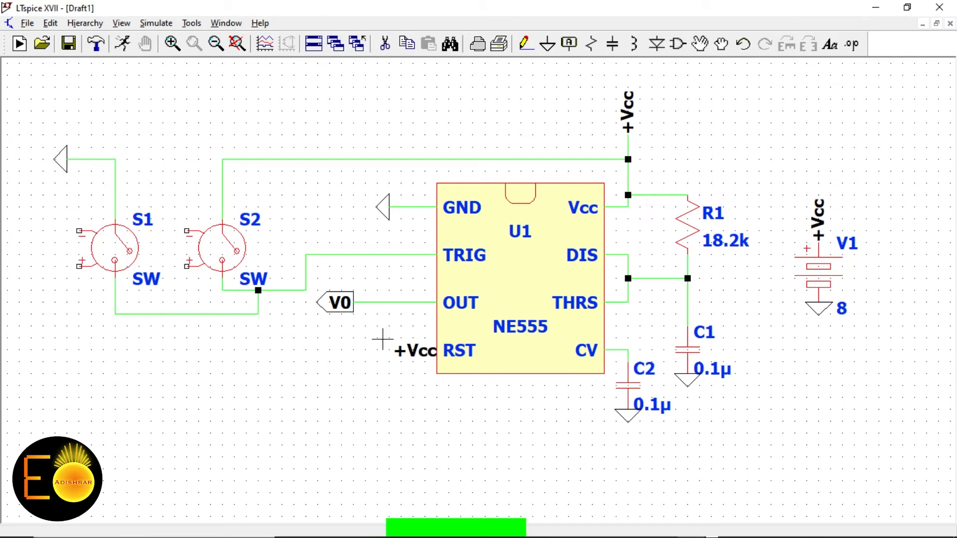
scroll(383, 341, "down", 3)
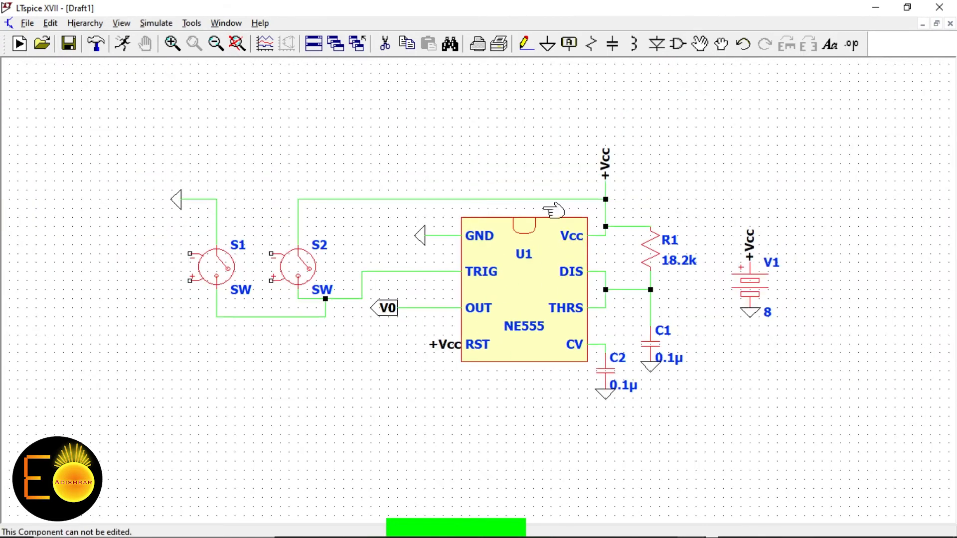
left_click(677, 43)
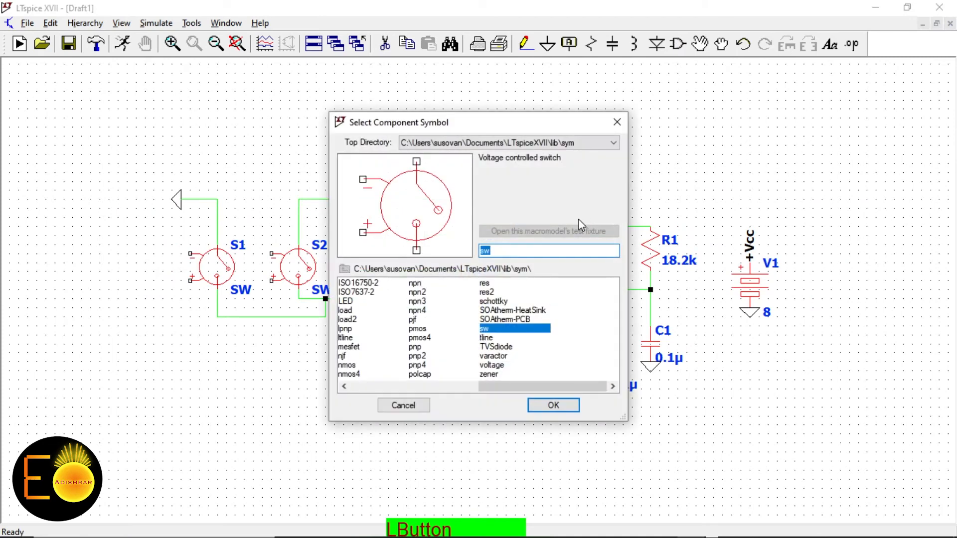
Search 'vol', place voltage source V2 at the lower left, and ground its minus terminal
type("vol")
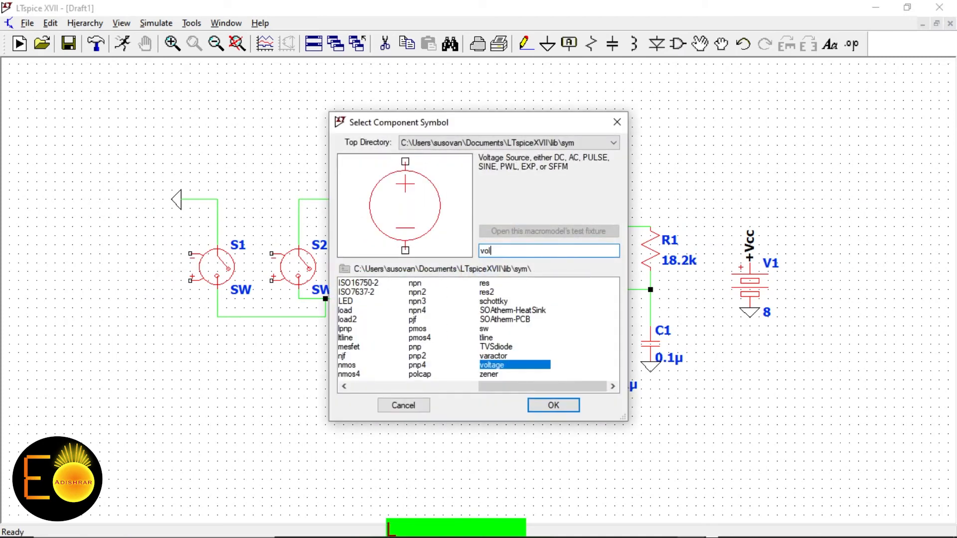
left_click(561, 404)
left_click(82, 393)
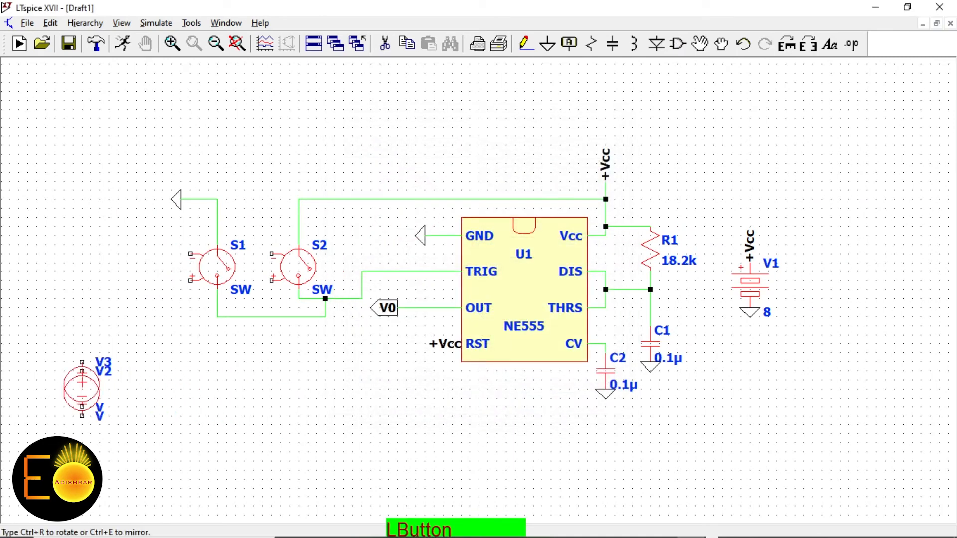
right_click(84, 349)
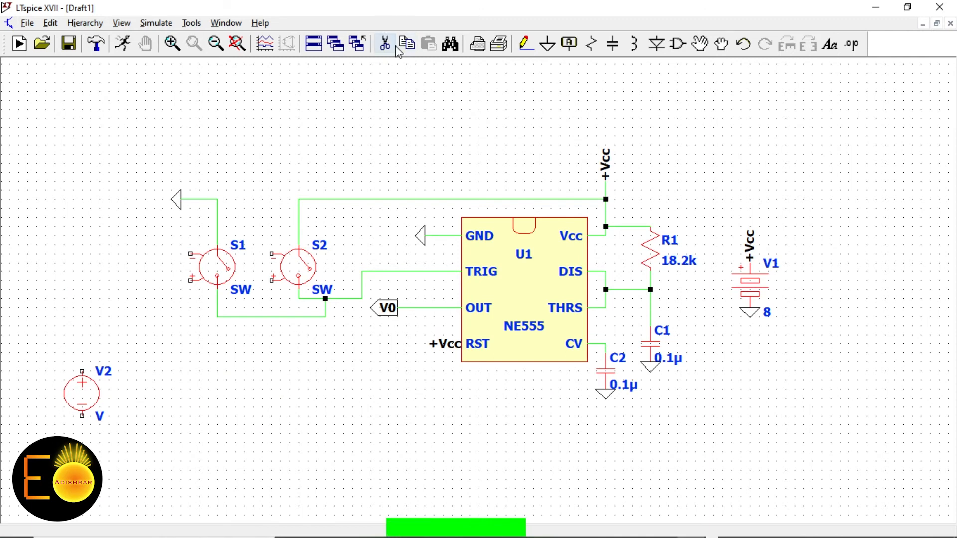
left_click(547, 44)
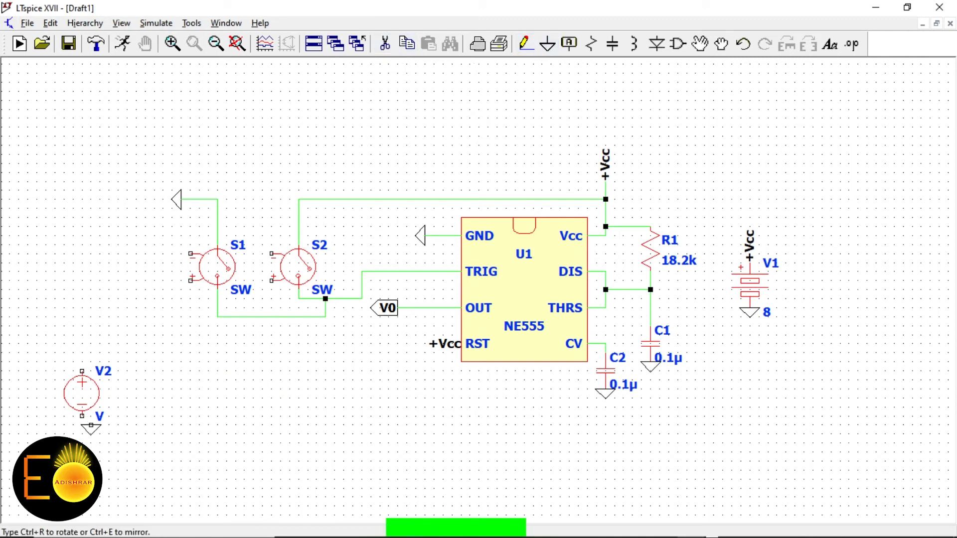
left_click(82, 415)
right_click(85, 315)
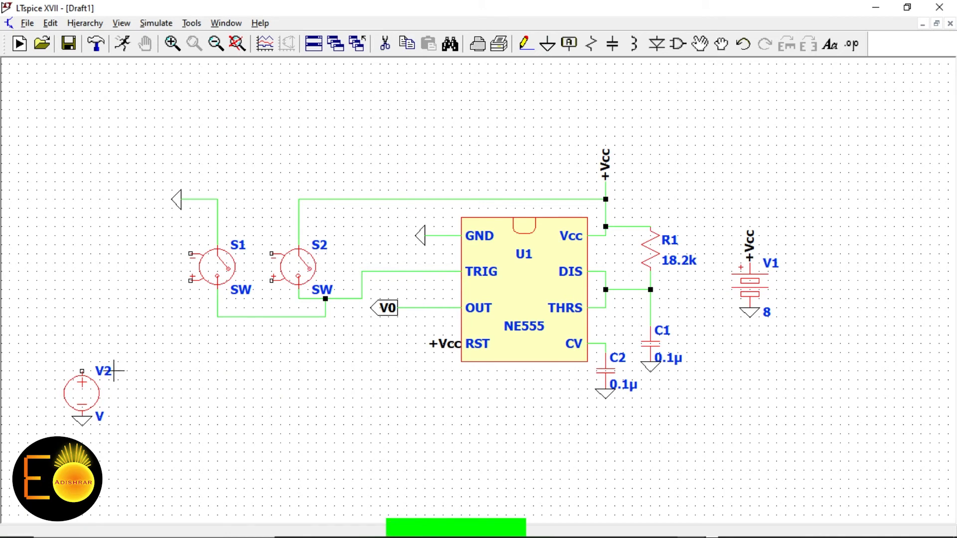
scroll(196, 373, "down", 1)
scroll(150, 371, "up", 2)
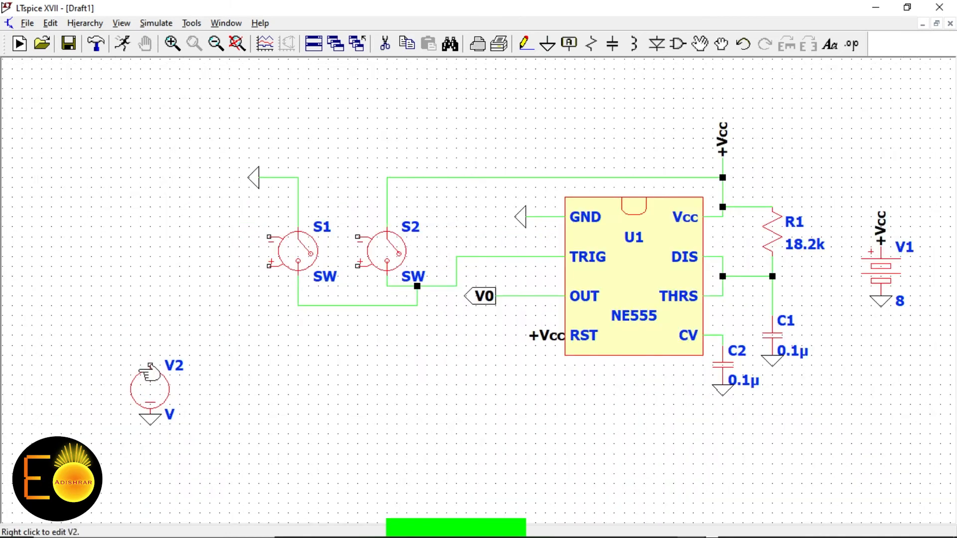
scroll(150, 371, "up", 1)
In V2's Advanced settings, choose PWL(t1 v1 t2 v2...) after checking the extra-points and PWL file options
right_click(149, 373)
left_click(568, 298)
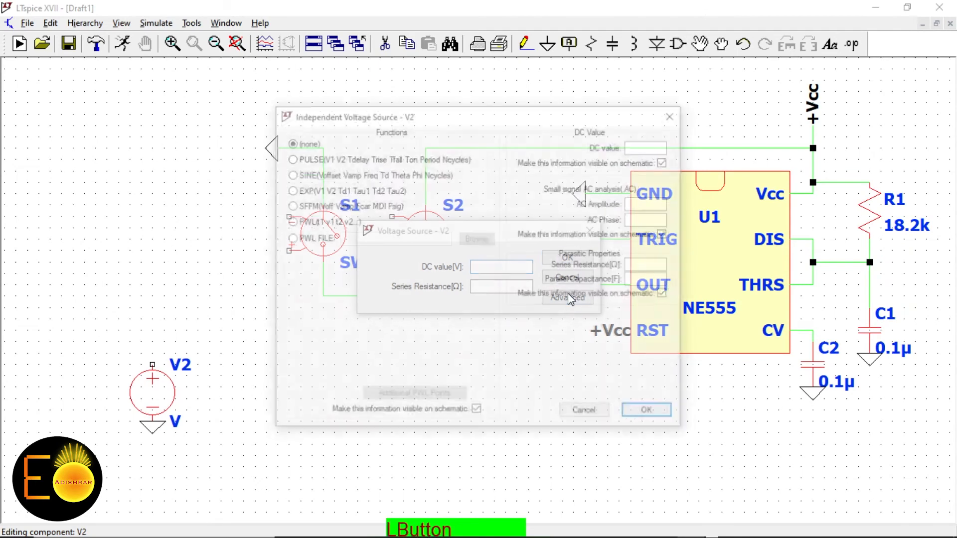
left_click(305, 222)
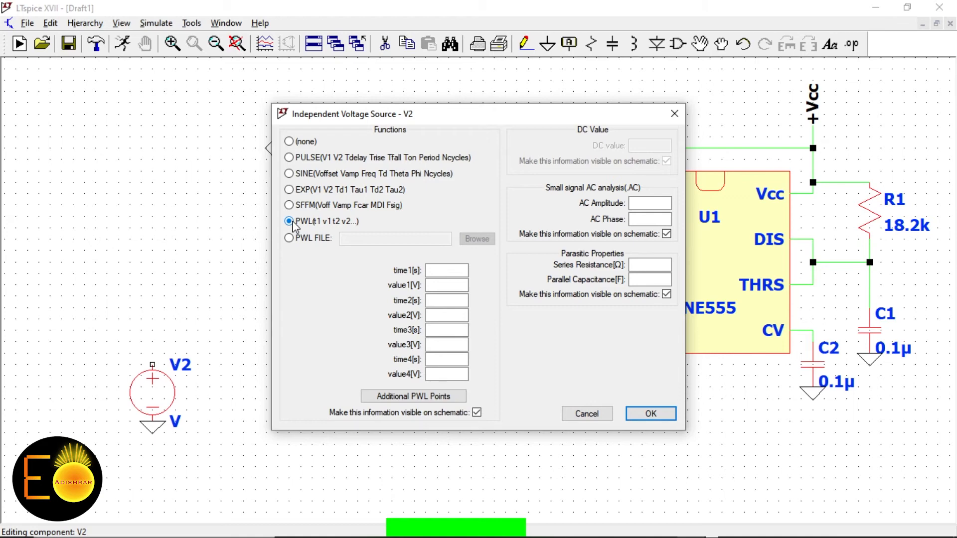
left_click(450, 271)
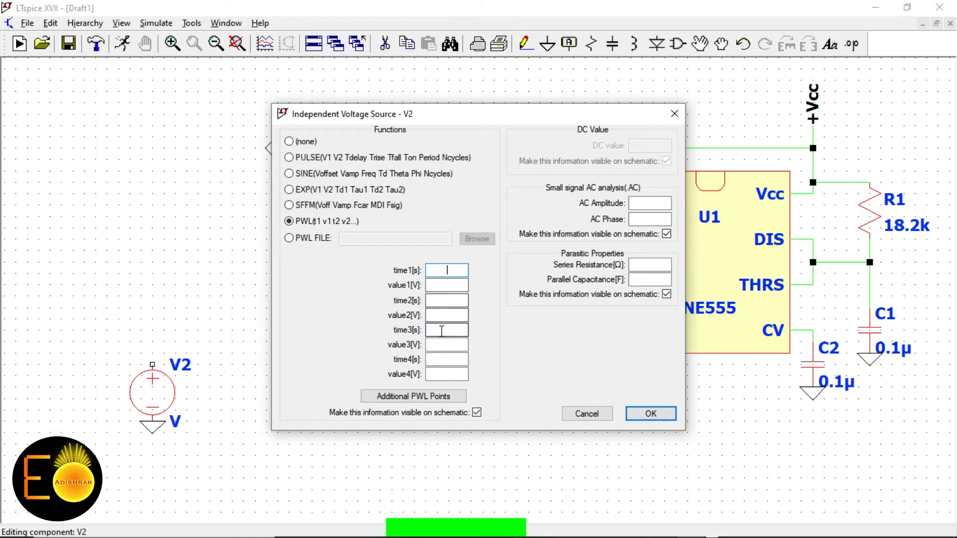
left_click(409, 397)
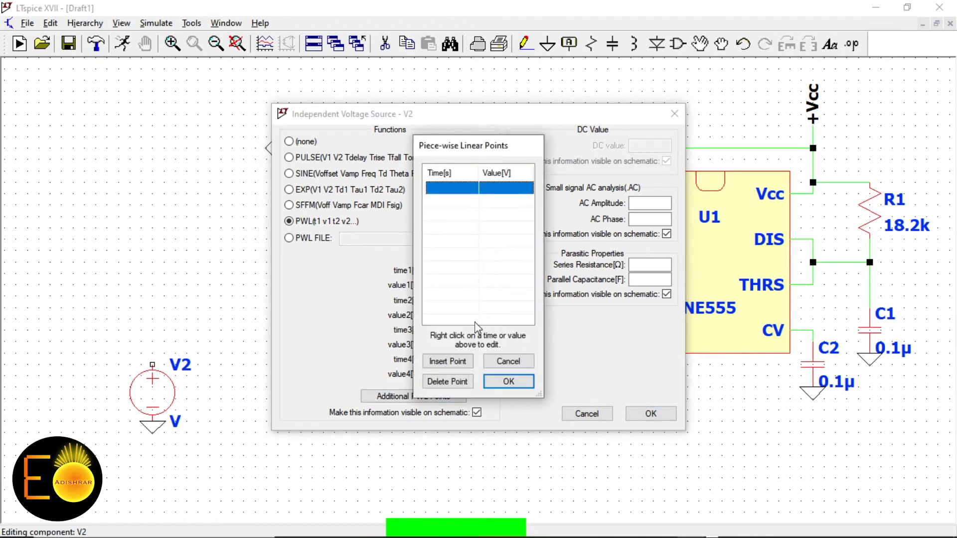
left_click(508, 382)
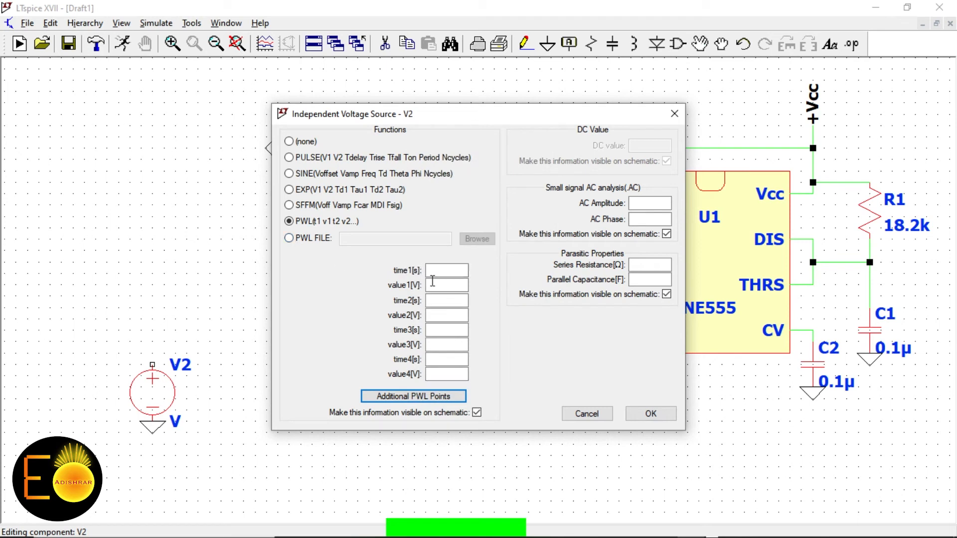
left_click(288, 238)
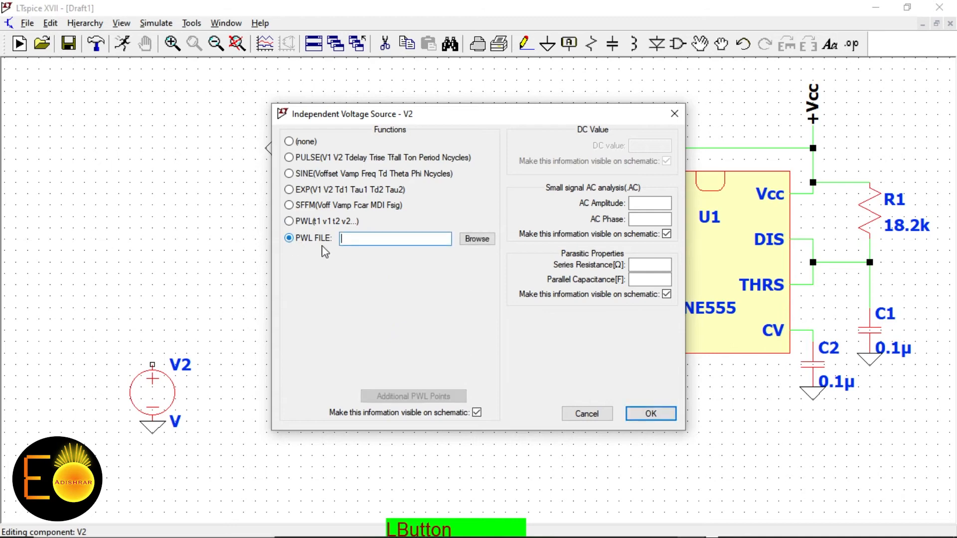
left_click(476, 239)
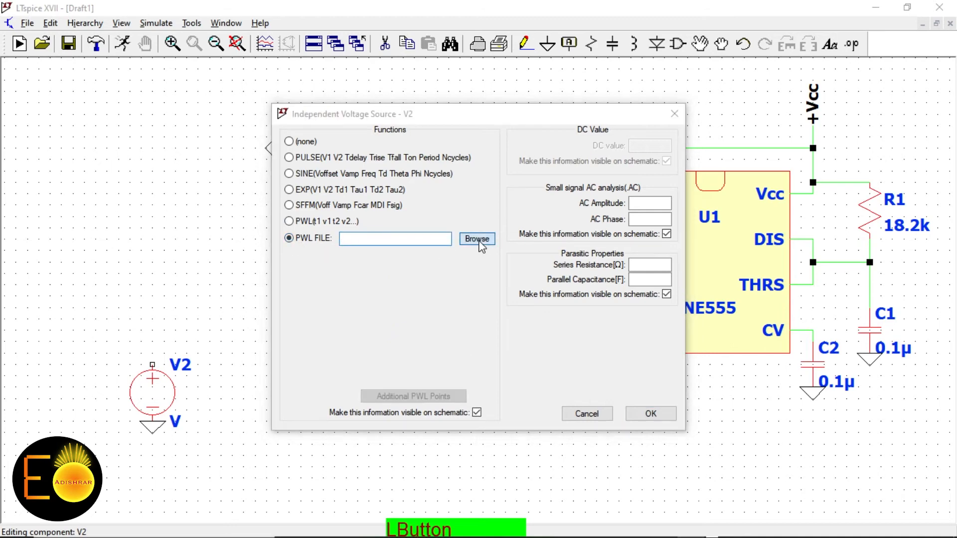
left_click(677, 405)
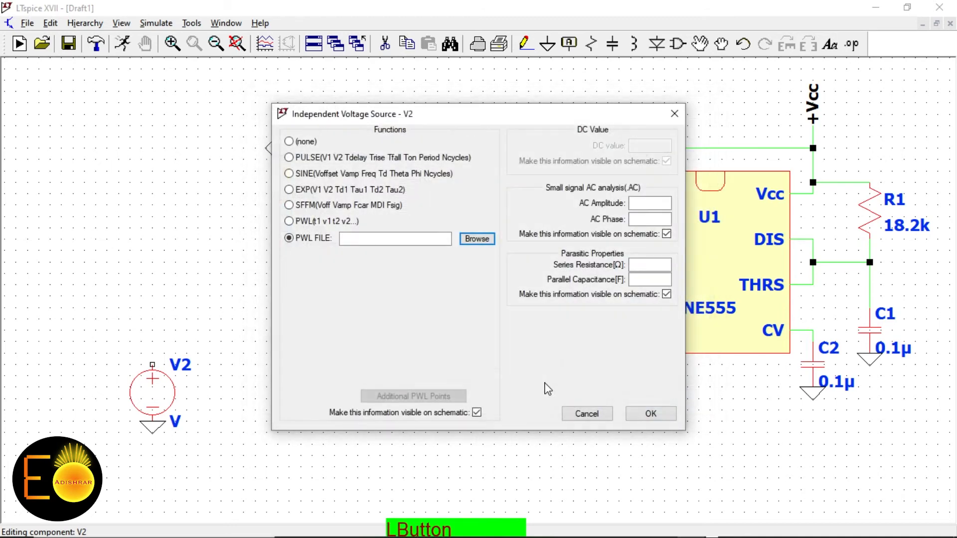
left_click(298, 223)
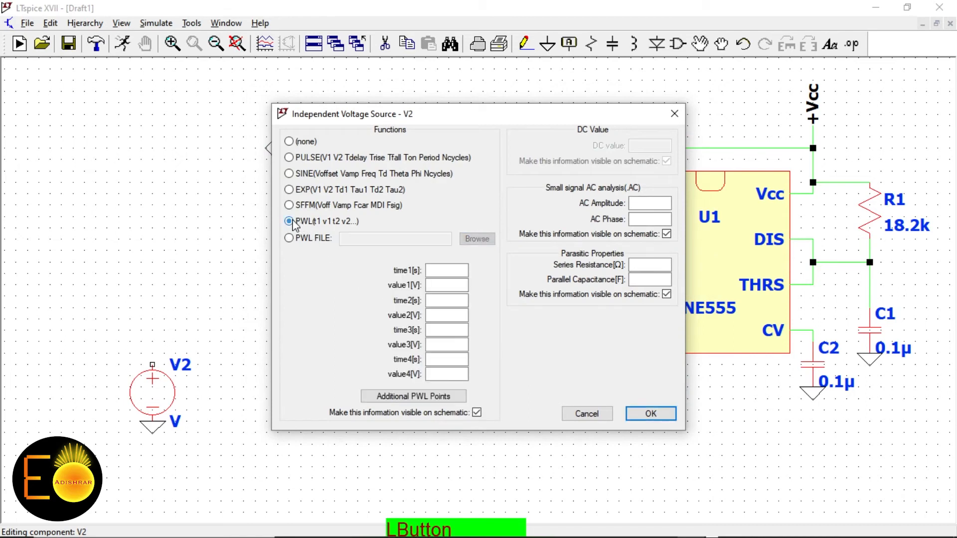
Enter the first two PWL points for V2: 0 s at -8 V and 10m at -8 V
left_click(438, 269)
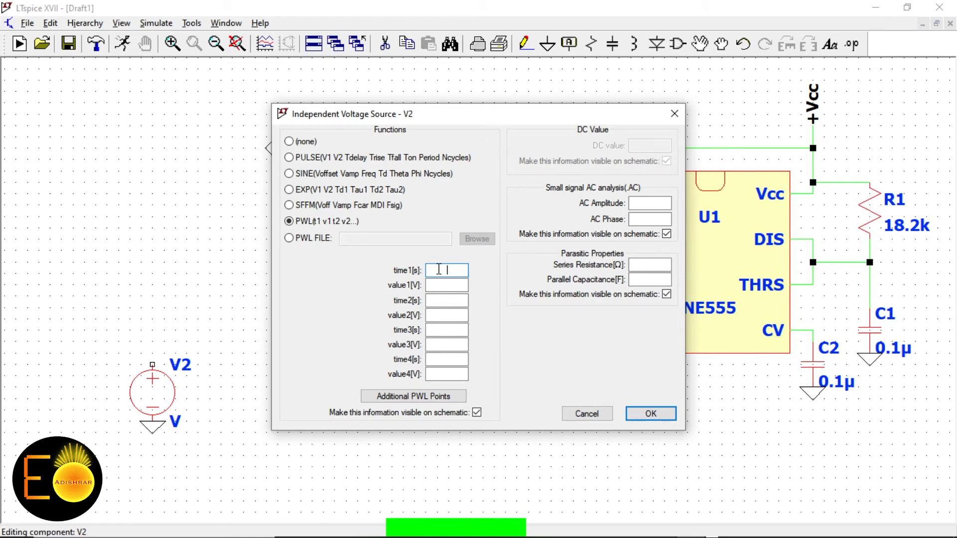
type("0")
key("Tab")
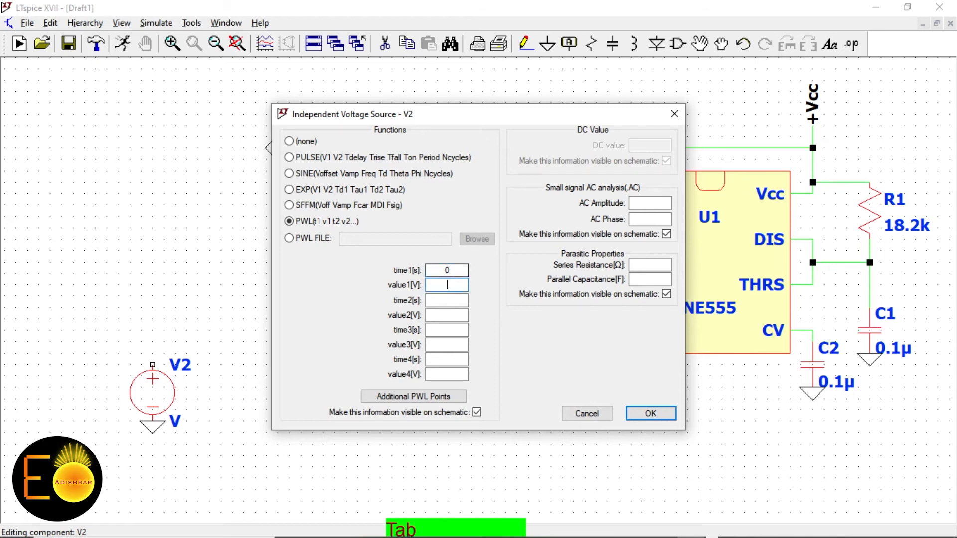
type("-8")
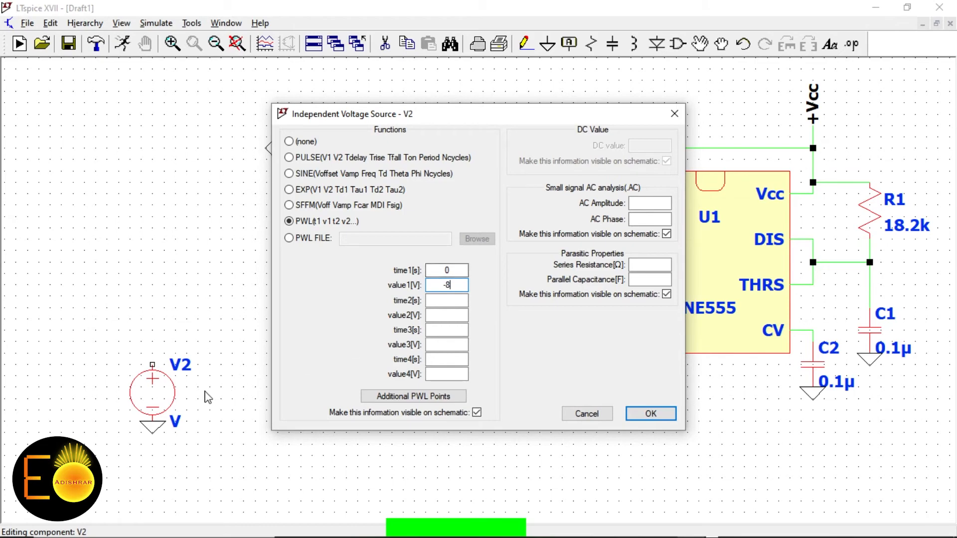
left_click_drag(530, 107, 796, 128)
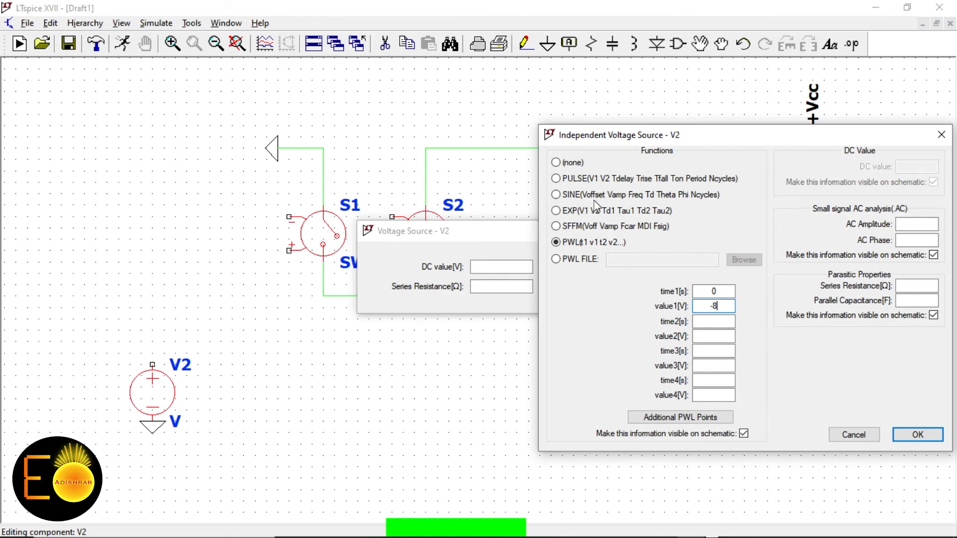
left_click_drag(647, 135, 412, 143)
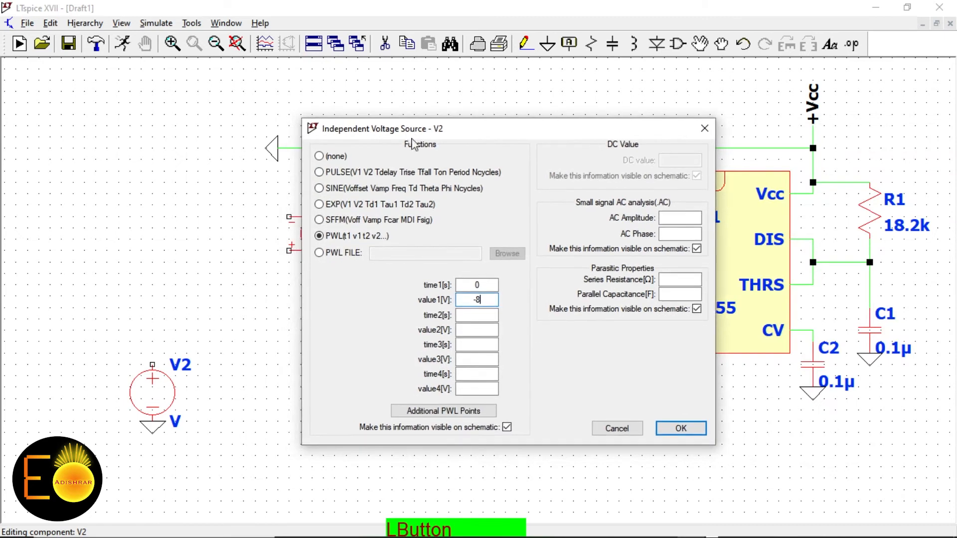
left_click(480, 314)
type("10m")
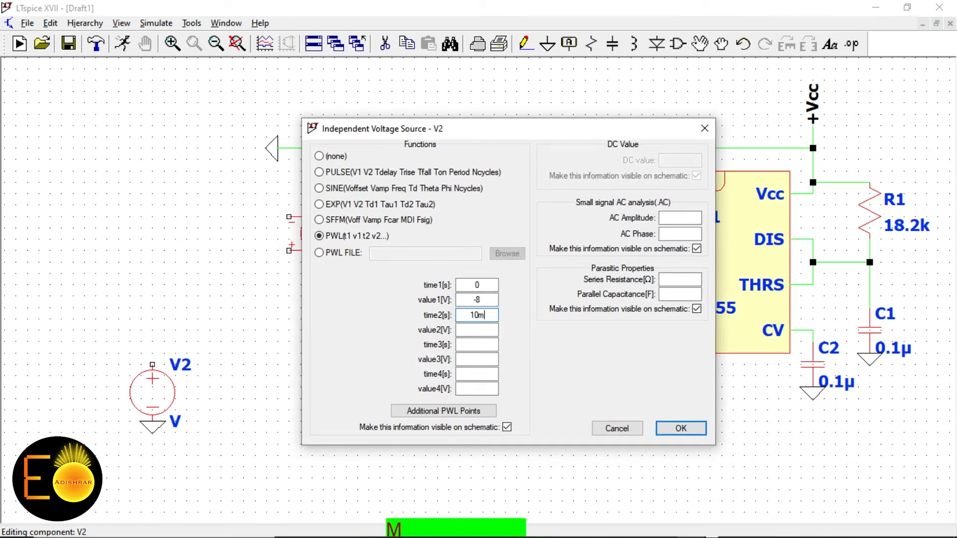
key("Tab")
type("-")
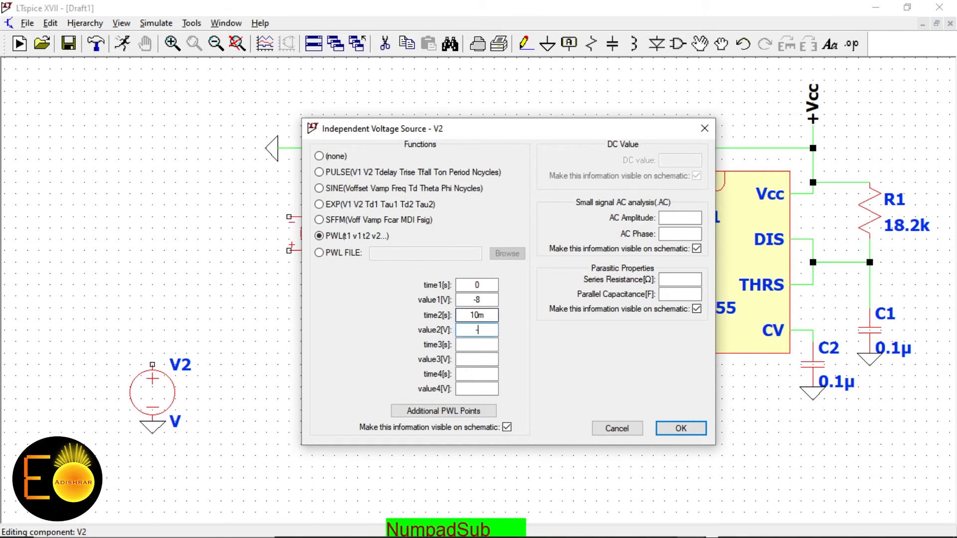
type("8")
Add PWL points 10.01m at 8 V and 10.02m at -8 V, then confirm
key("Tab")
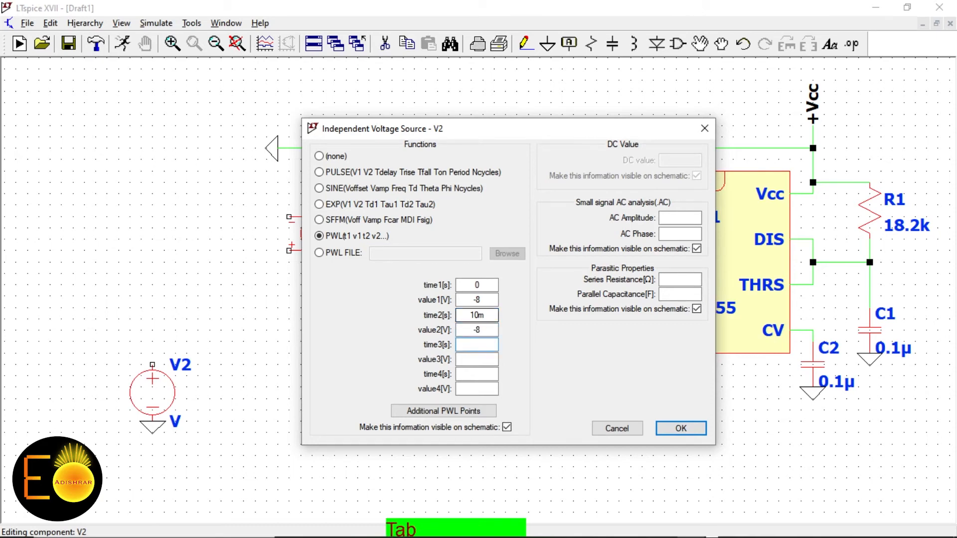
type("10.01m")
key("Tab")
type("8")
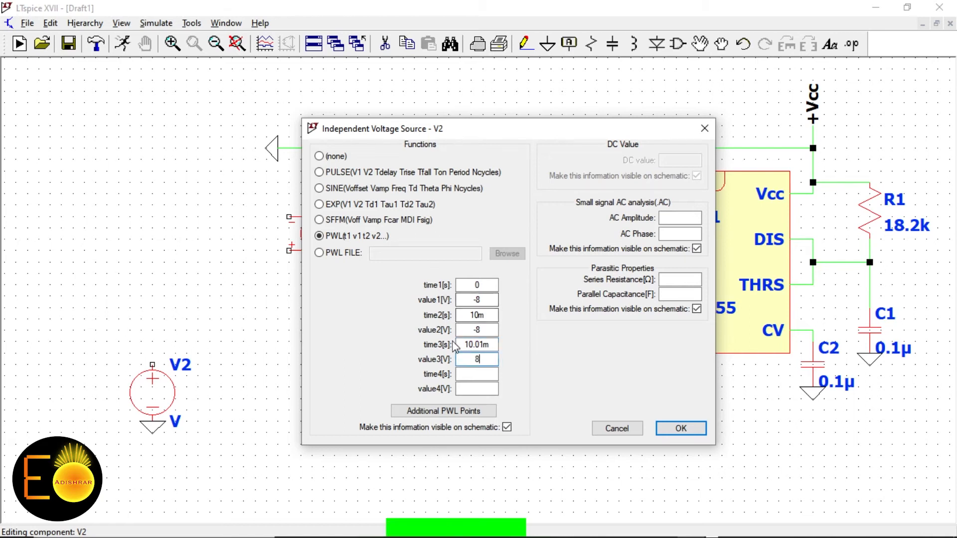
left_click(474, 374)
type("10")
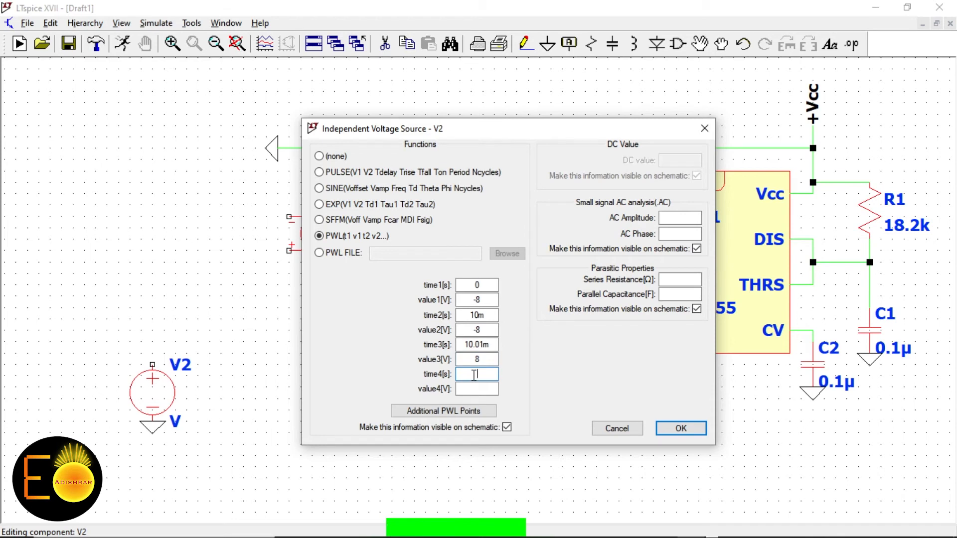
type(".02m")
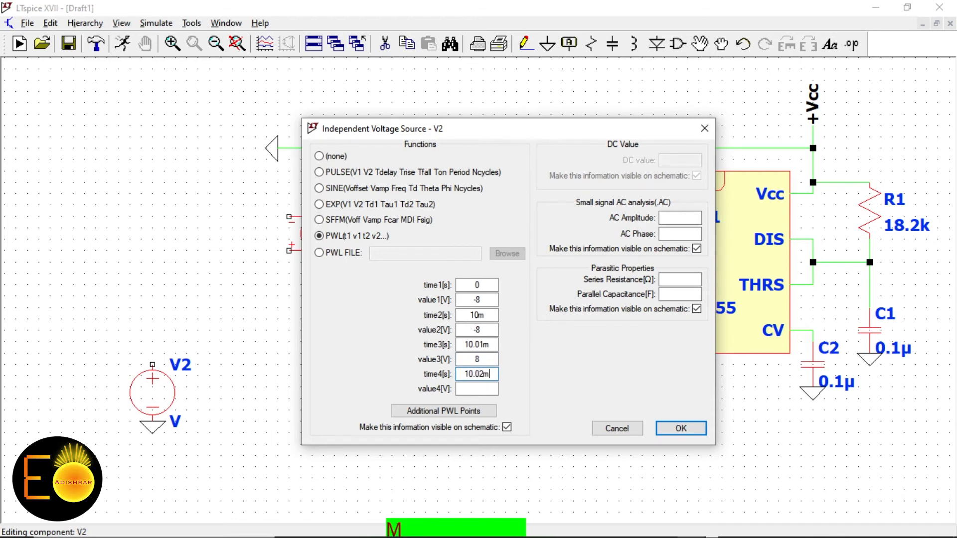
key("Tab")
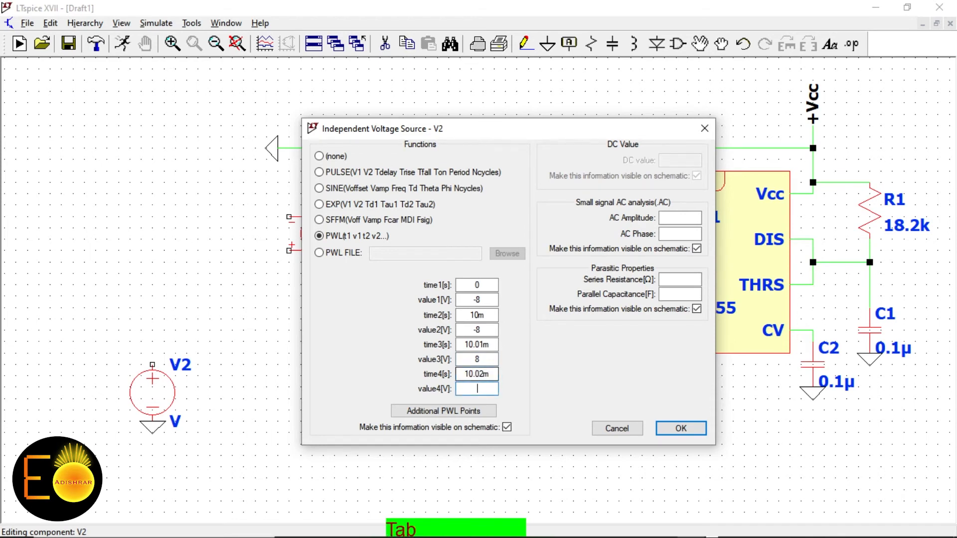
type("-8")
left_click(683, 432)
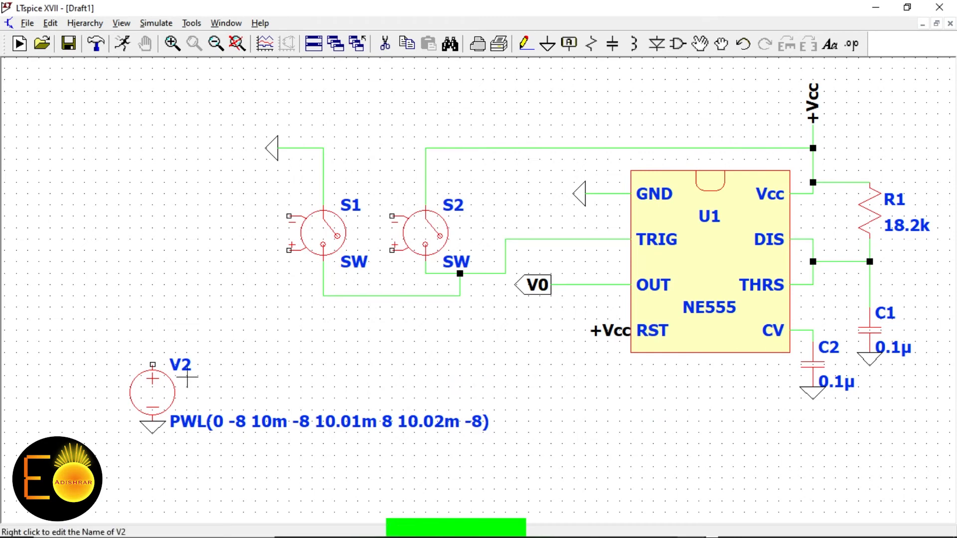
Draw a wire from V2's top terminal, then delete it as misplaced
left_click(524, 43)
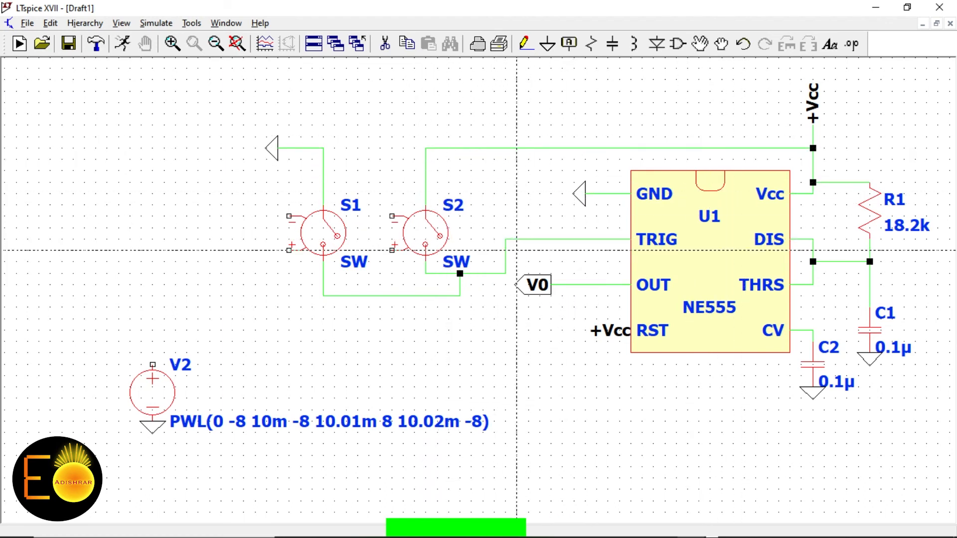
left_click(153, 364)
left_click(392, 364)
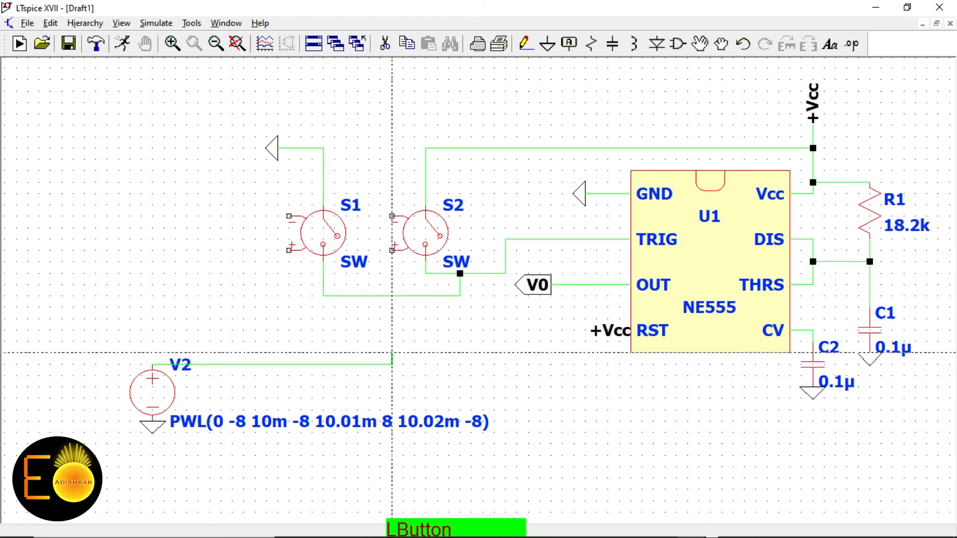
right_click(368, 364)
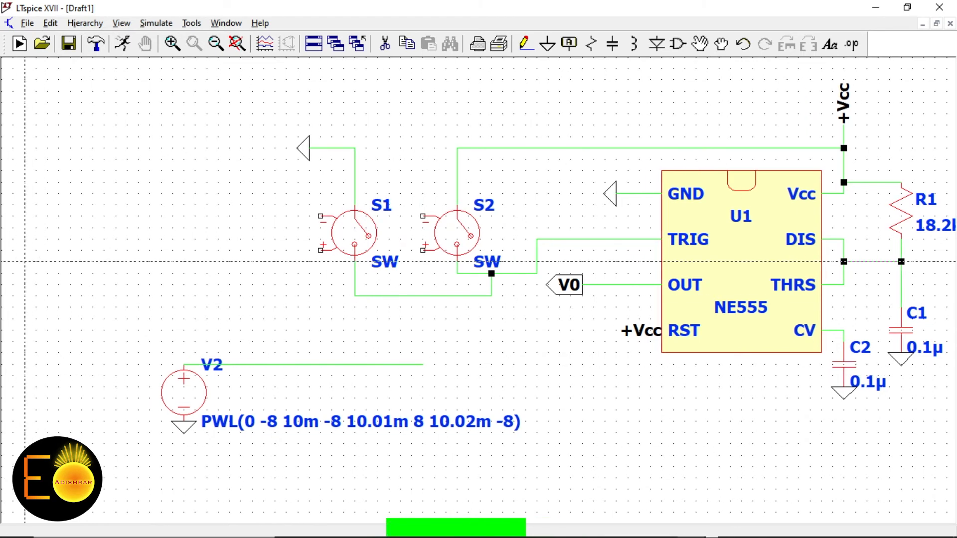
left_click(385, 44)
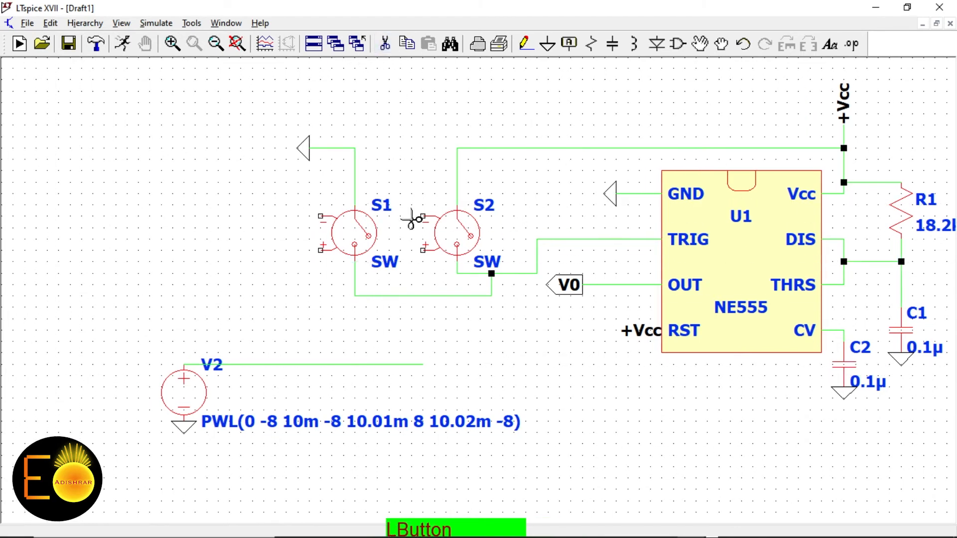
left_click(367, 364)
right_click(284, 365)
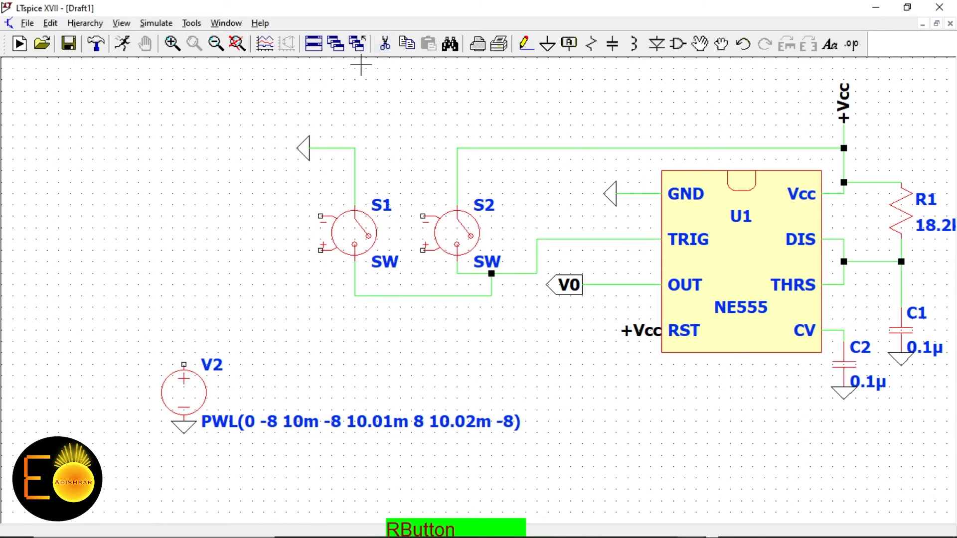
Route a wire from V2's top terminal up and across to S2's control terminal
left_click(525, 44)
left_click(184, 364)
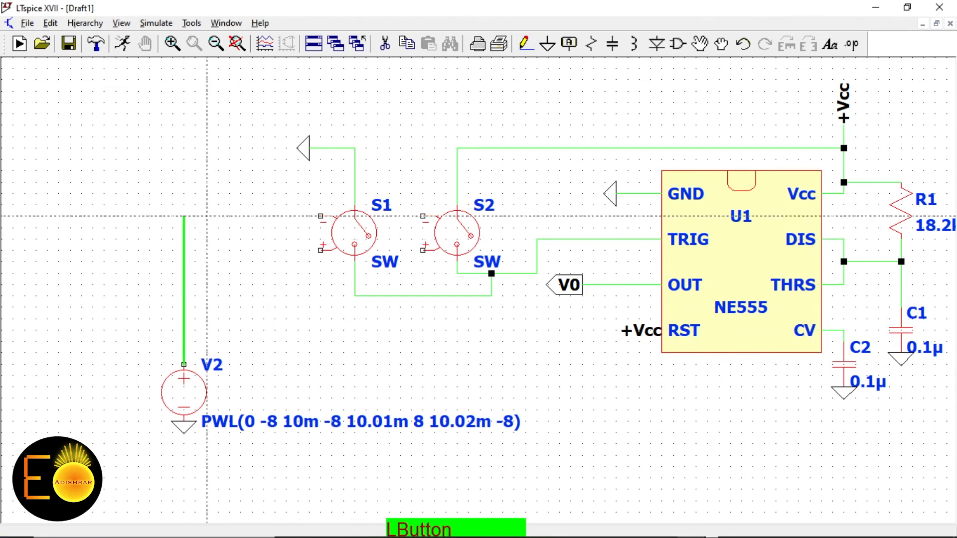
left_click(184, 102)
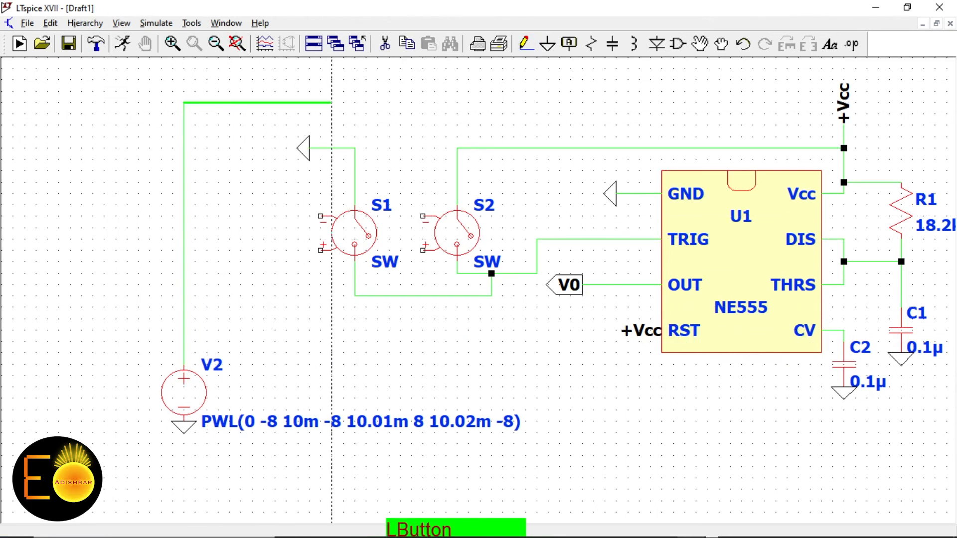
left_click(423, 104)
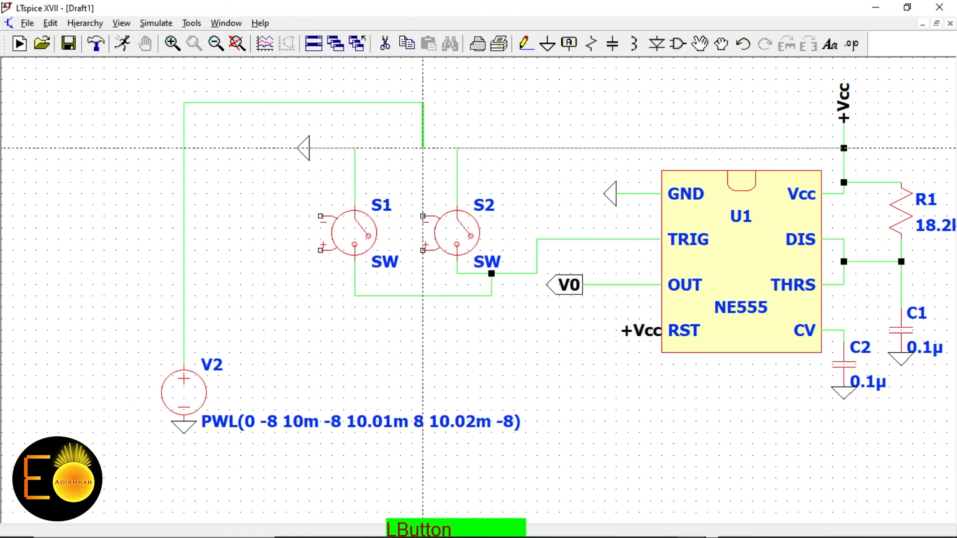
left_click(423, 214)
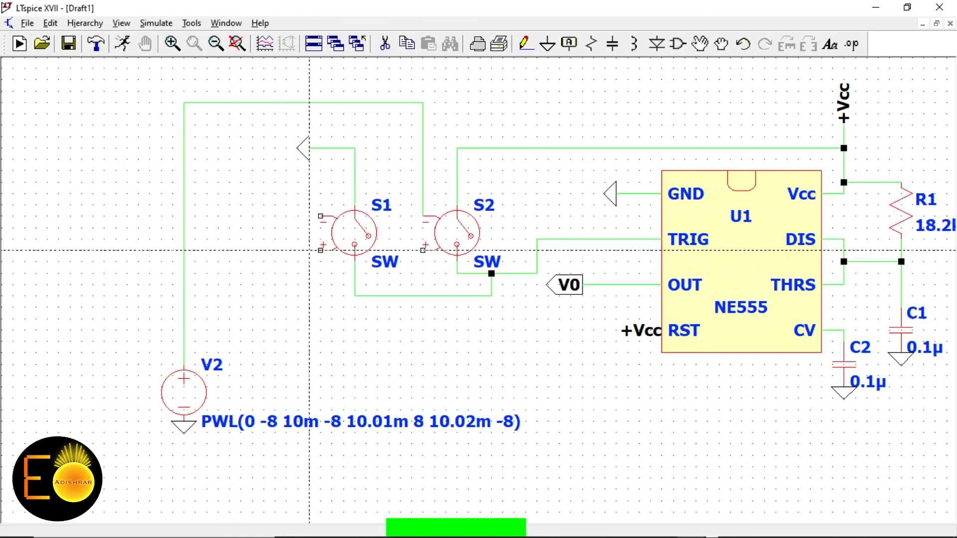
Join S1's and S2's + control terminals to V2's wire and S1's − terminal to the ground wire
left_click(320, 250)
left_click(184, 250)
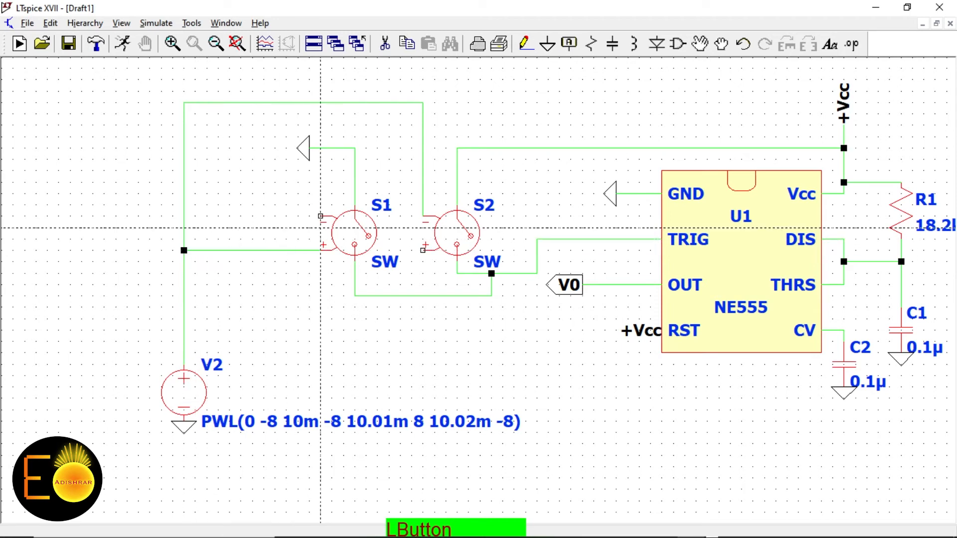
left_click(422, 250)
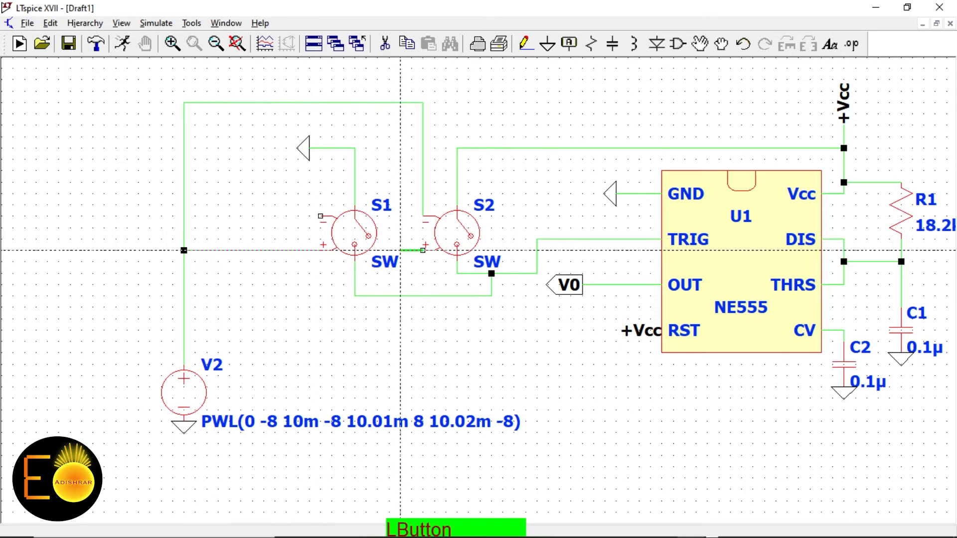
left_click(400, 250)
left_click(400, 171)
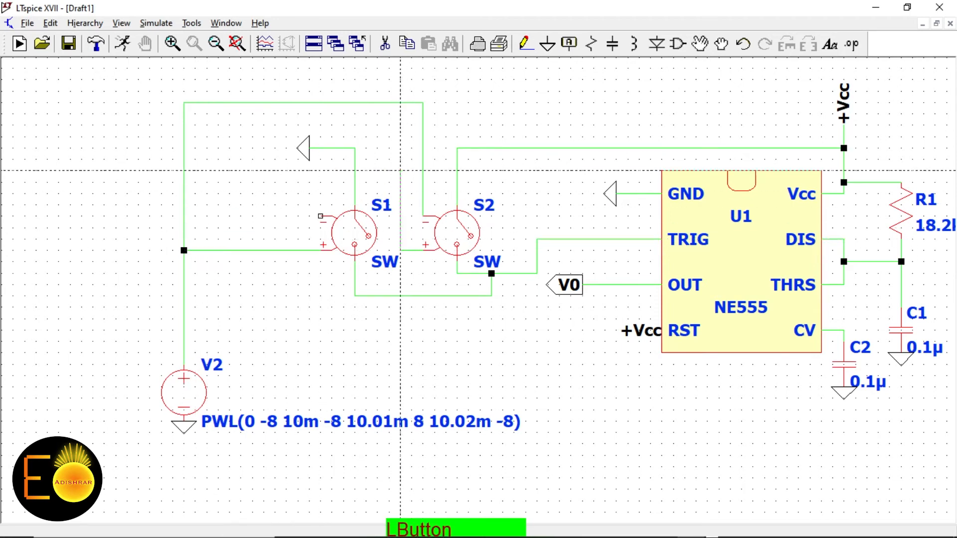
left_click(355, 171)
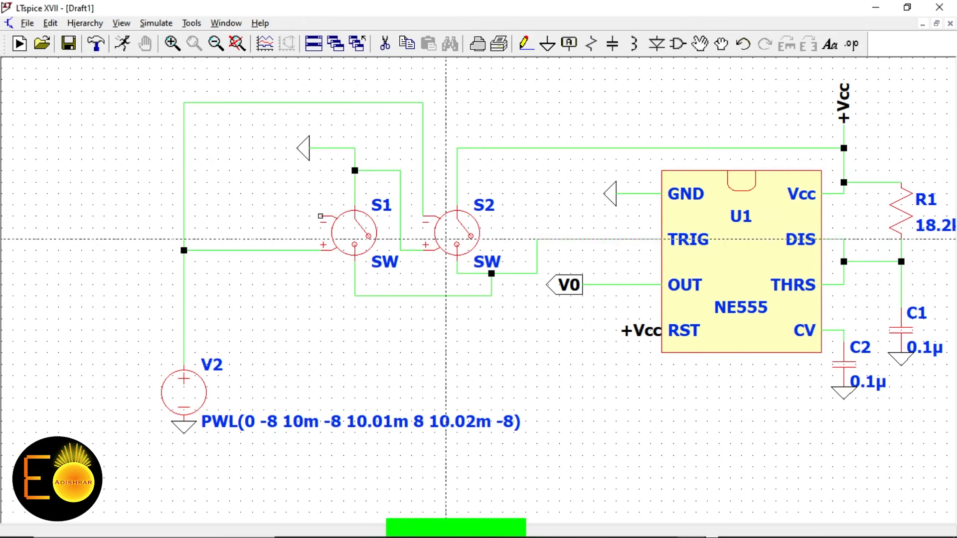
left_click(320, 216)
left_click(321, 148)
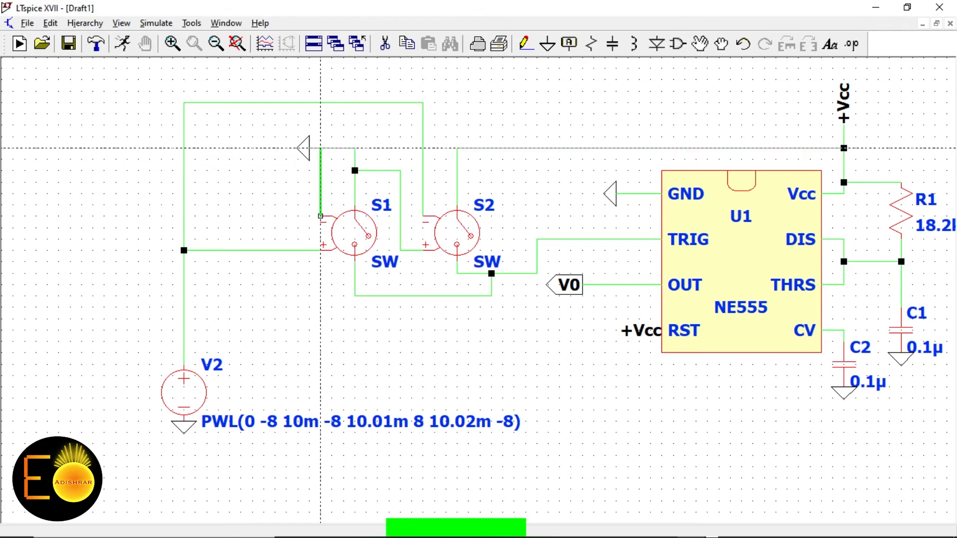
right_click(268, 206)
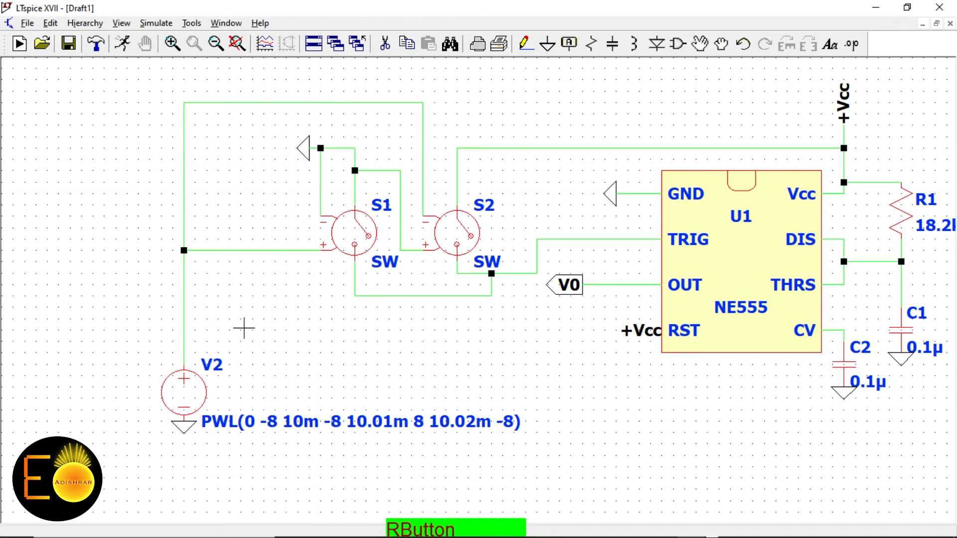
Zoom the schematic and open Simulate > Edit Simulation Cmd
scroll(232, 332, "down", 4)
scroll(540, 276, "up", 2)
scroll(541, 275, "up", 1)
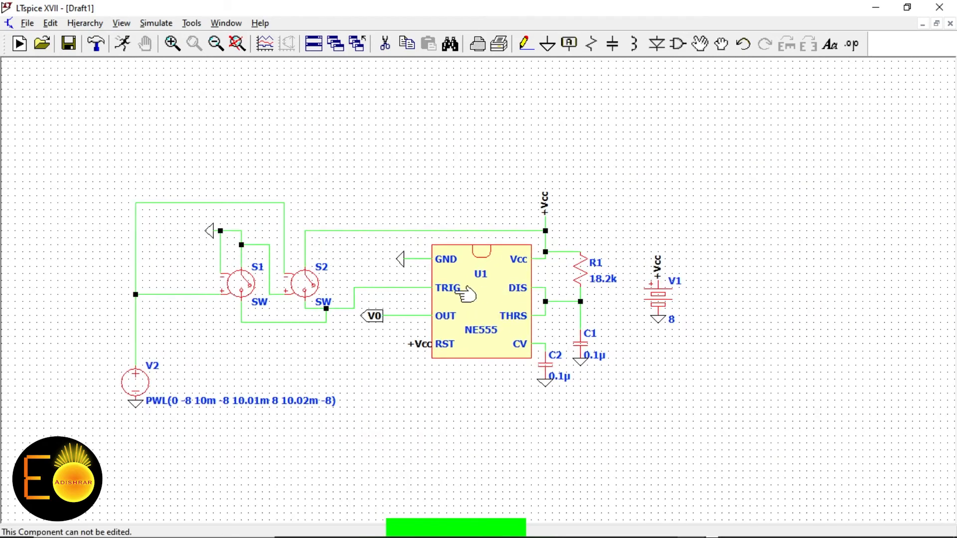
left_click(159, 25)
left_click(192, 159)
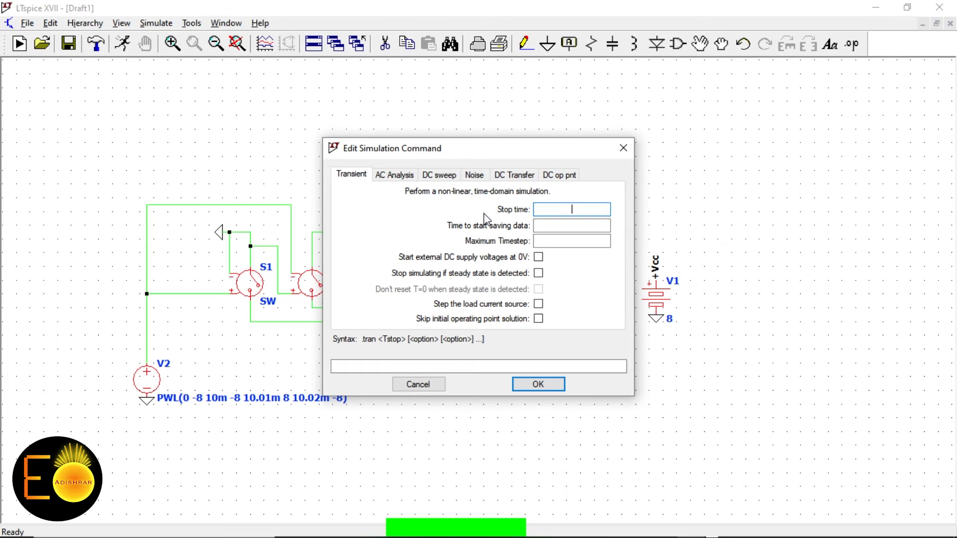
Set transient stop time 15m, save start 0, max timestep 0.01m, and place .tran below the circuit
type("15")
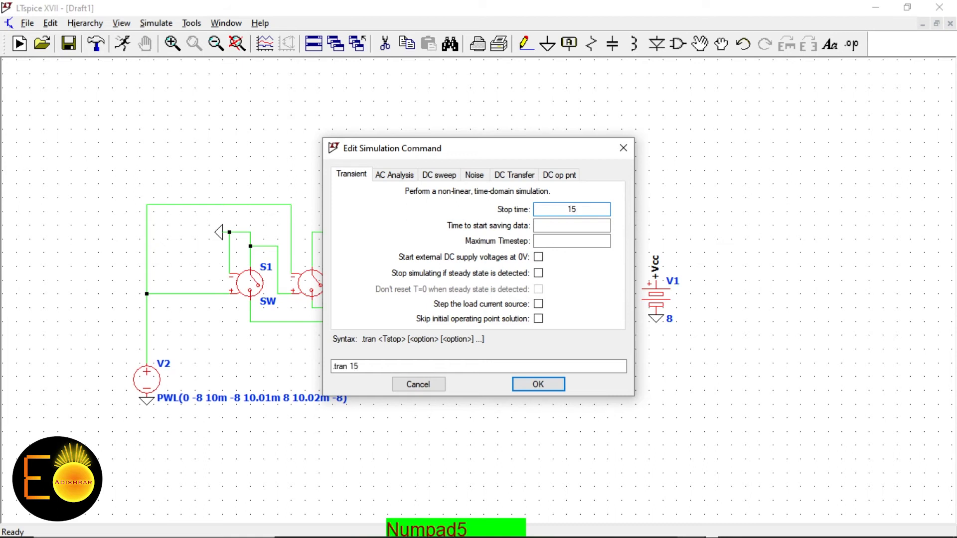
type("m")
key("Tab")
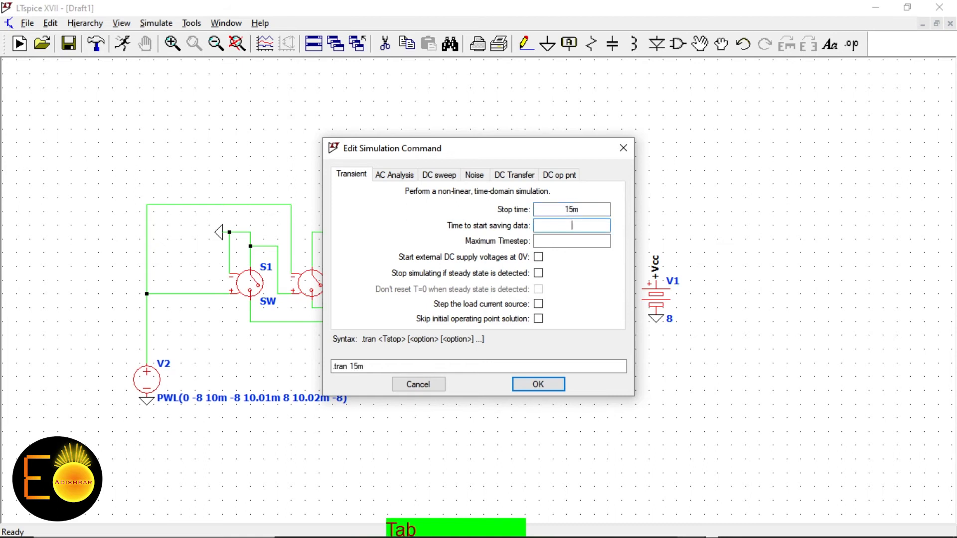
type("0")
key("Tab")
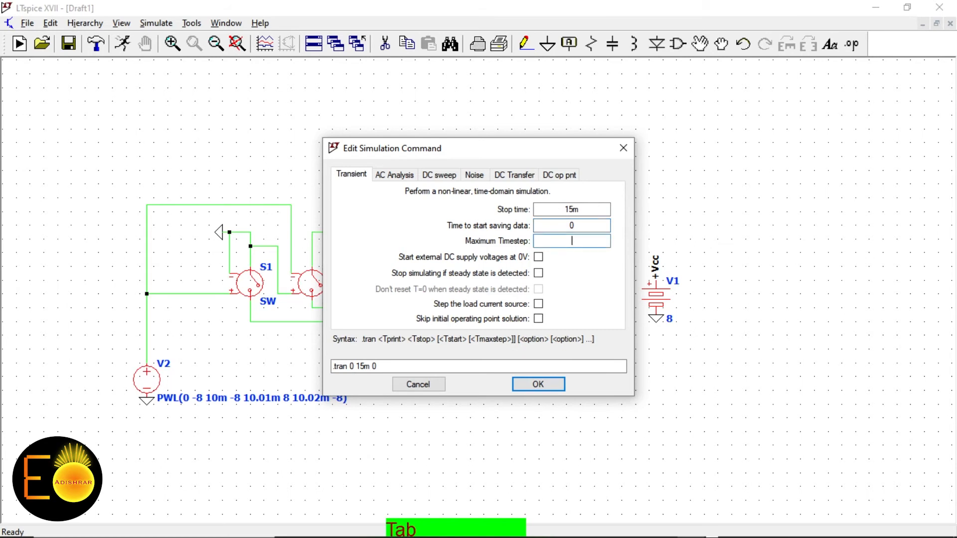
type("0.01m")
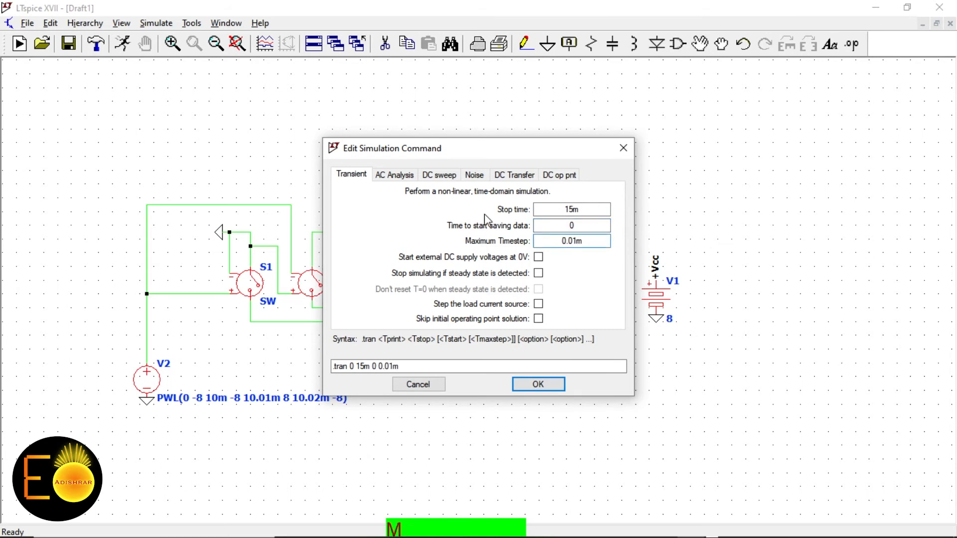
left_click(538, 384)
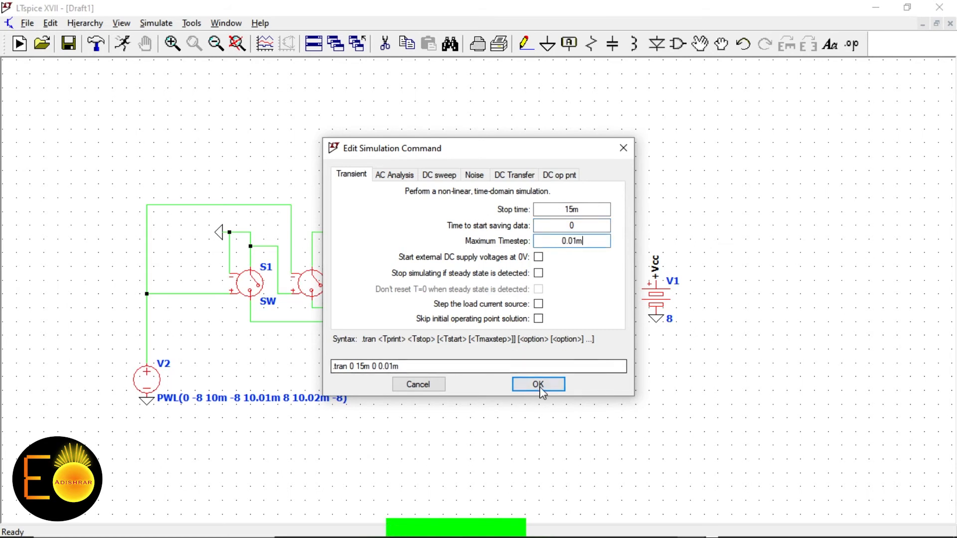
left_click(430, 411)
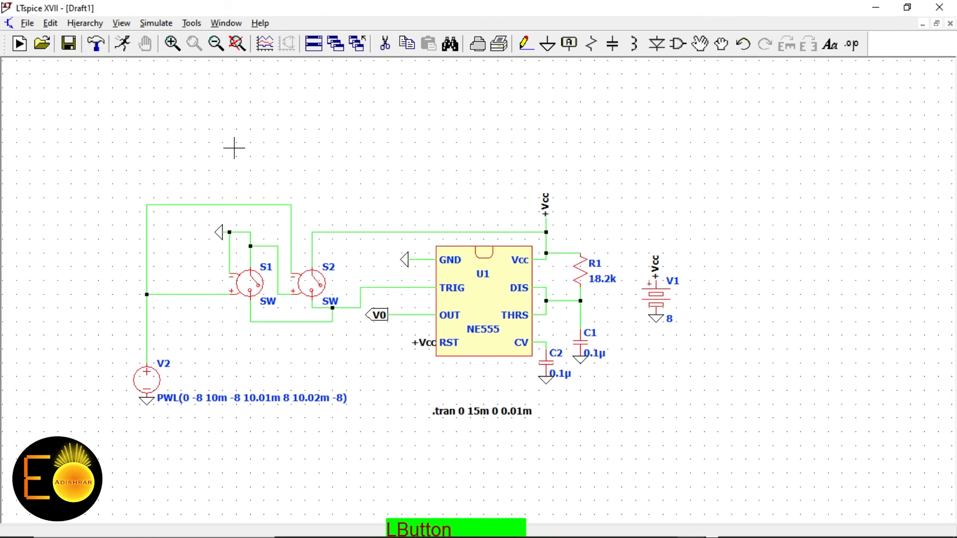
right_click(125, 65)
left_click(122, 44)
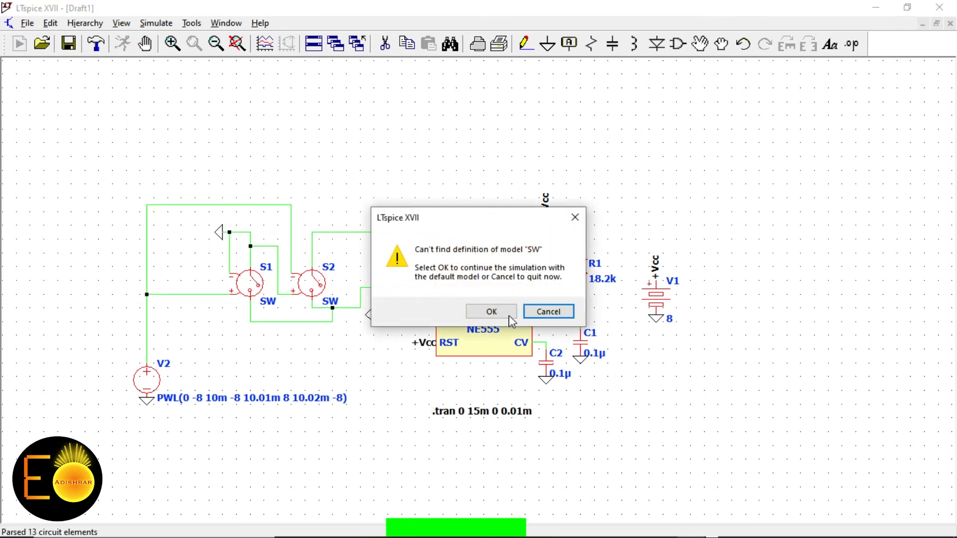
left_click(493, 312)
left_click(499, 312)
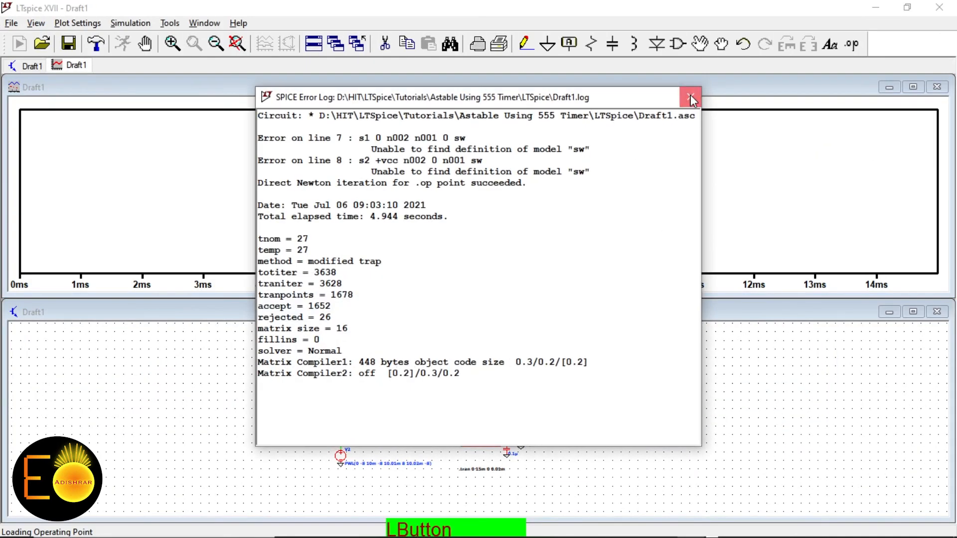
left_click(690, 97)
left_click(936, 87)
left_click(911, 293)
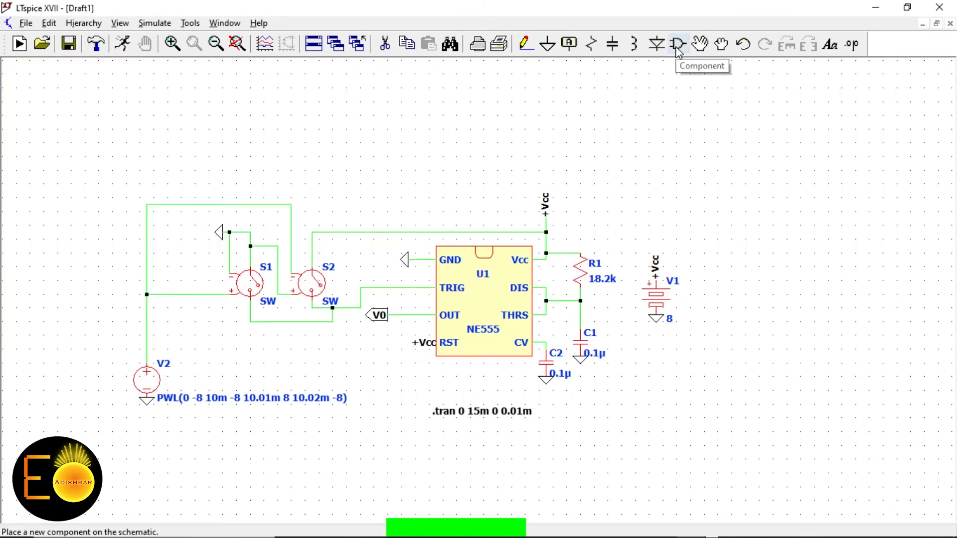
Add the SPICE directive '.model SW SW()' and place it under the .tran line
left_click(851, 46)
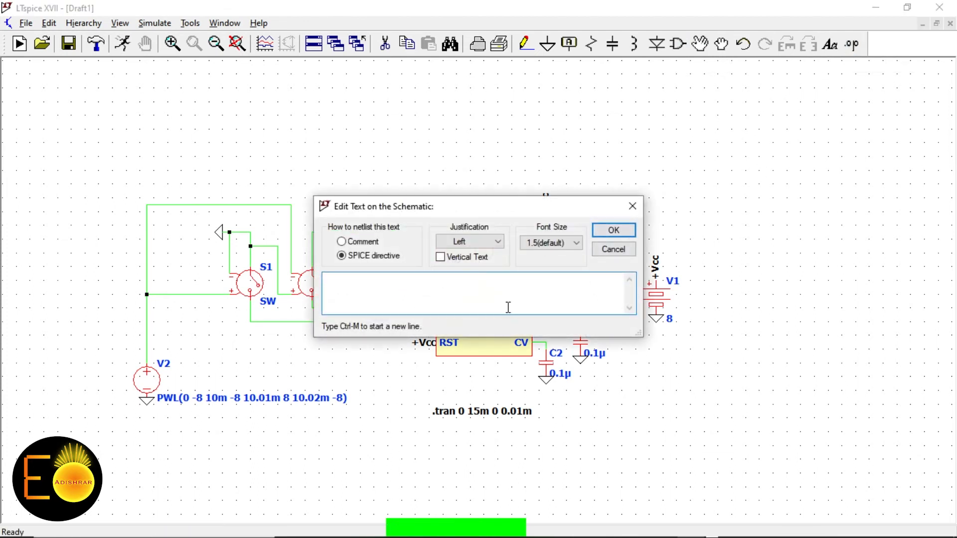
type(".model SW")
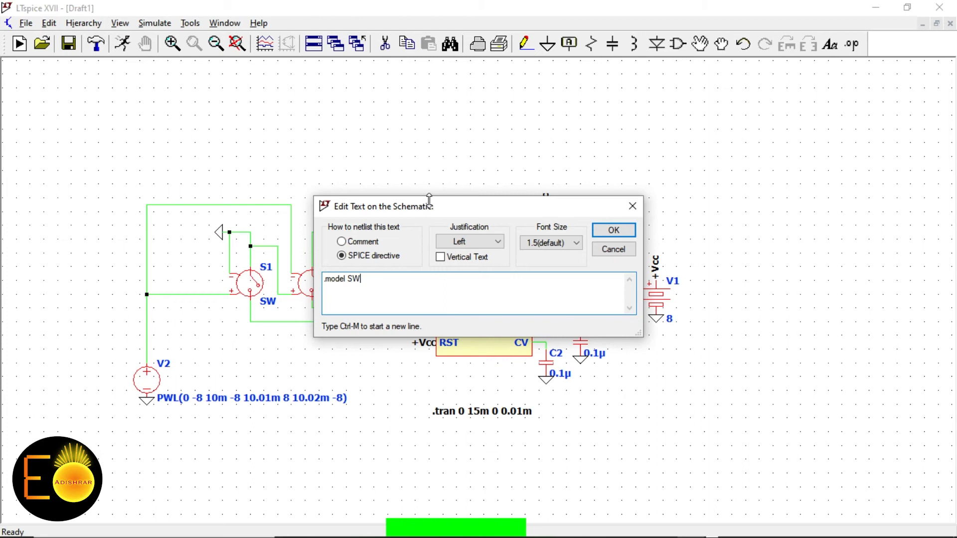
left_click_drag(432, 206, 535, 206)
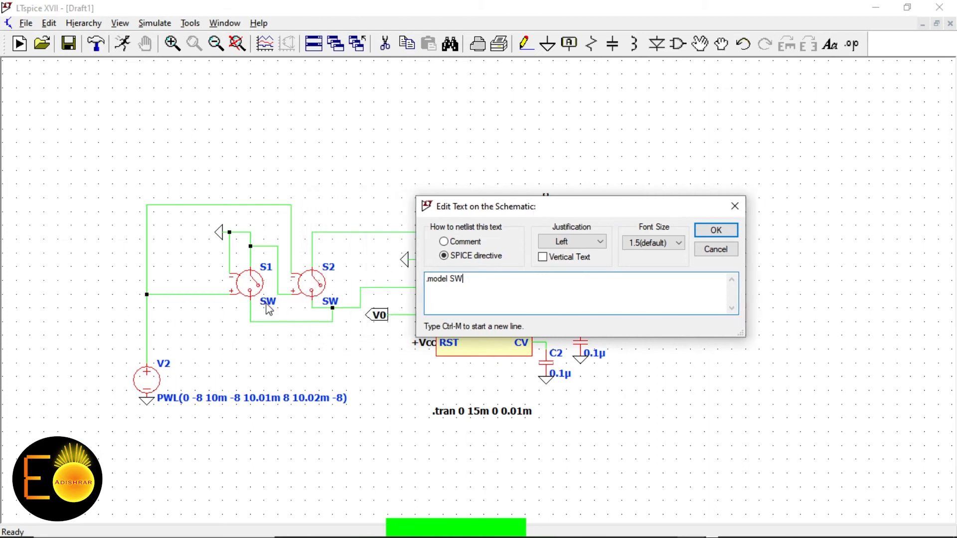
left_click(532, 293)
type("SW")
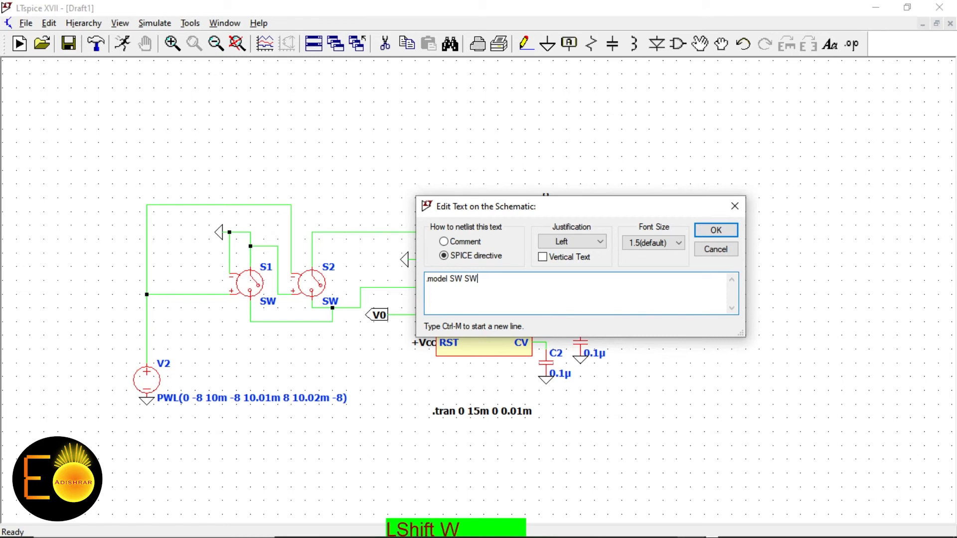
type("()")
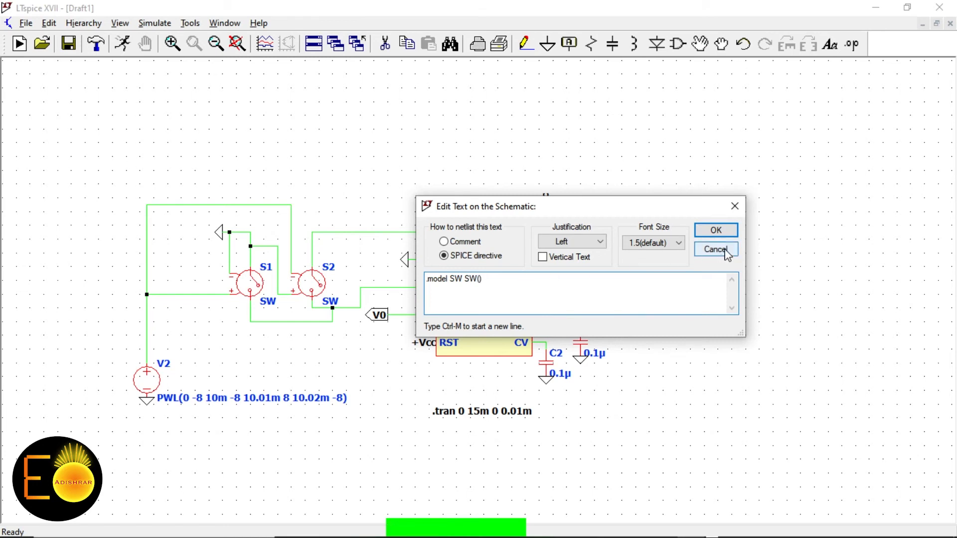
left_click(723, 233)
left_click(441, 436)
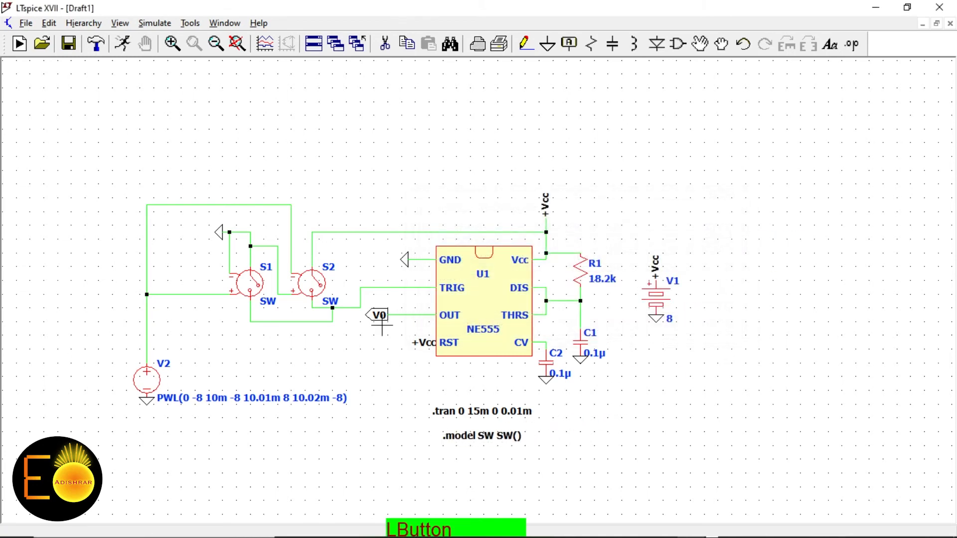
Run the transient simulation and plot the trigger source voltage V(n001)
left_click(124, 50)
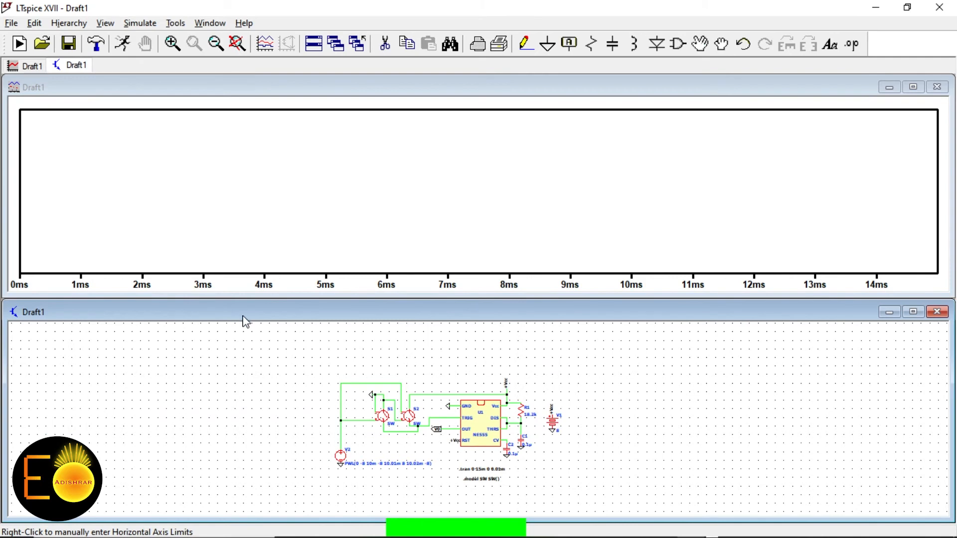
scroll(434, 435, "up", 1)
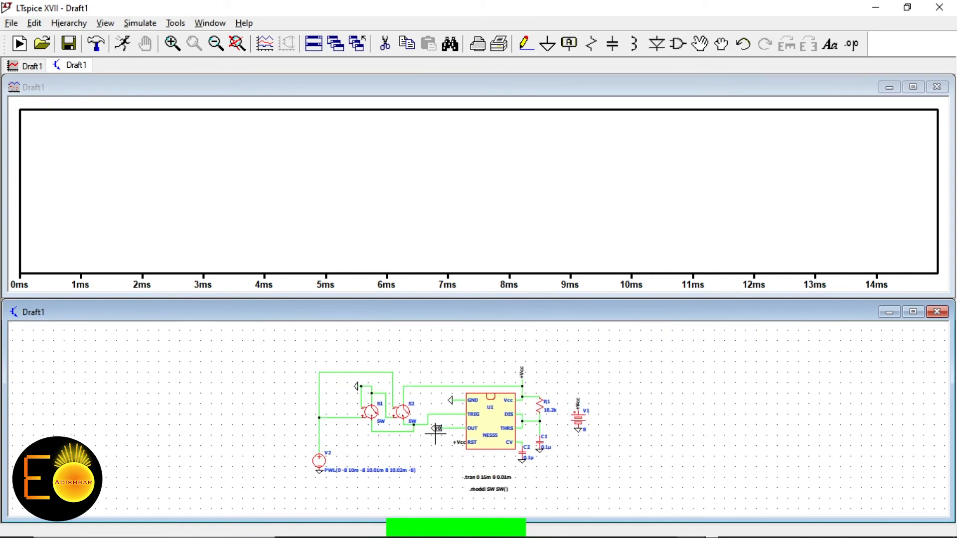
scroll(343, 443, "up", 1)
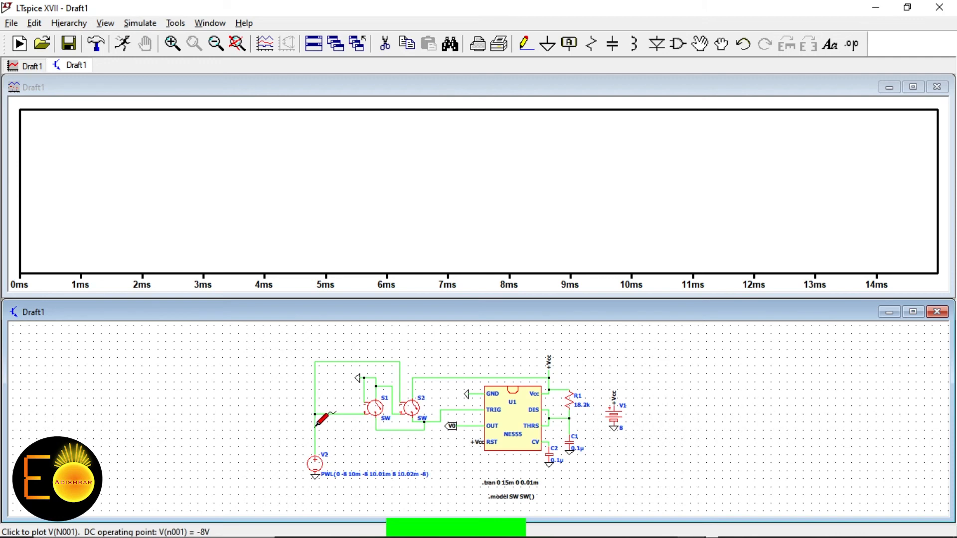
left_click(315, 425)
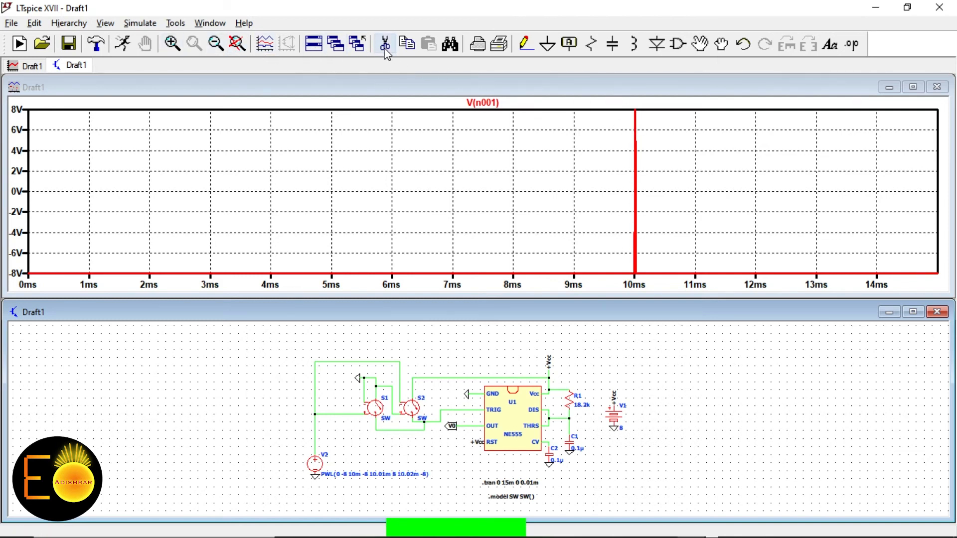
Zoom in on the 10 ms spike, fit back to full range, then add V(n002)
left_click(172, 44)
left_click(623, 273)
left_click_drag(623, 273, 651, 106)
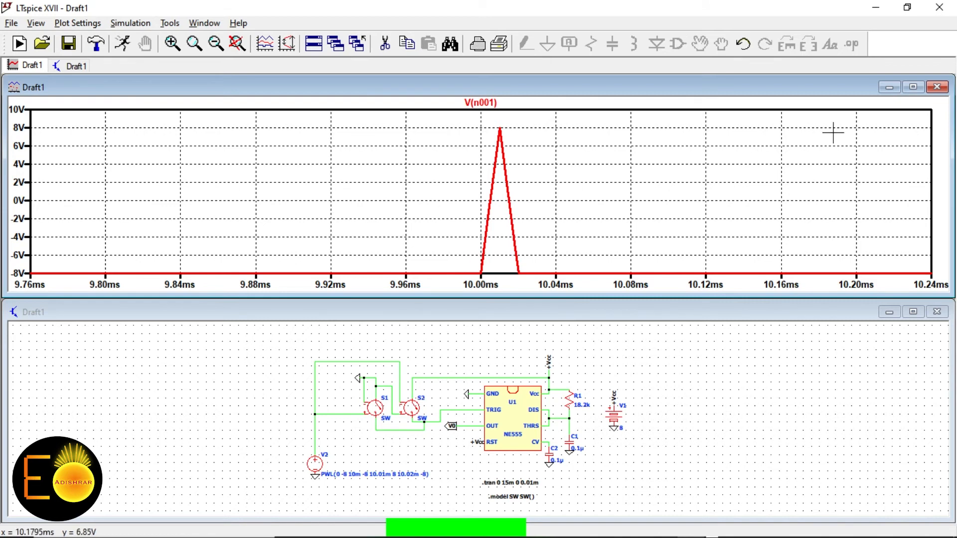
left_click(235, 48)
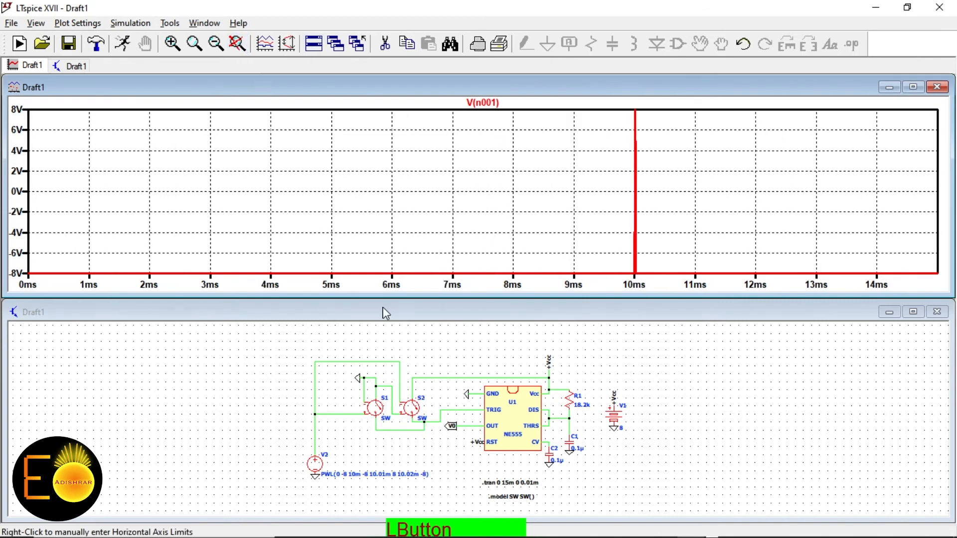
right_click(264, 371)
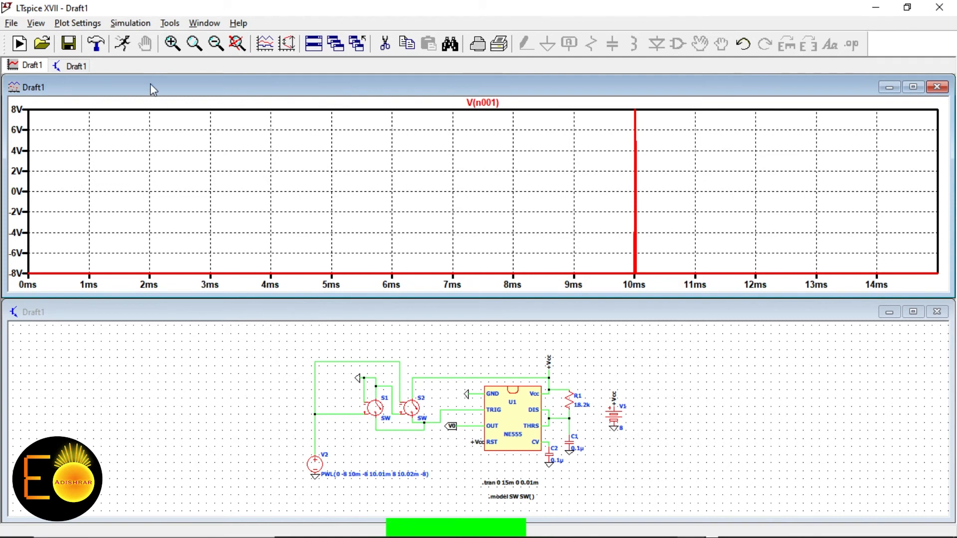
left_click(429, 389)
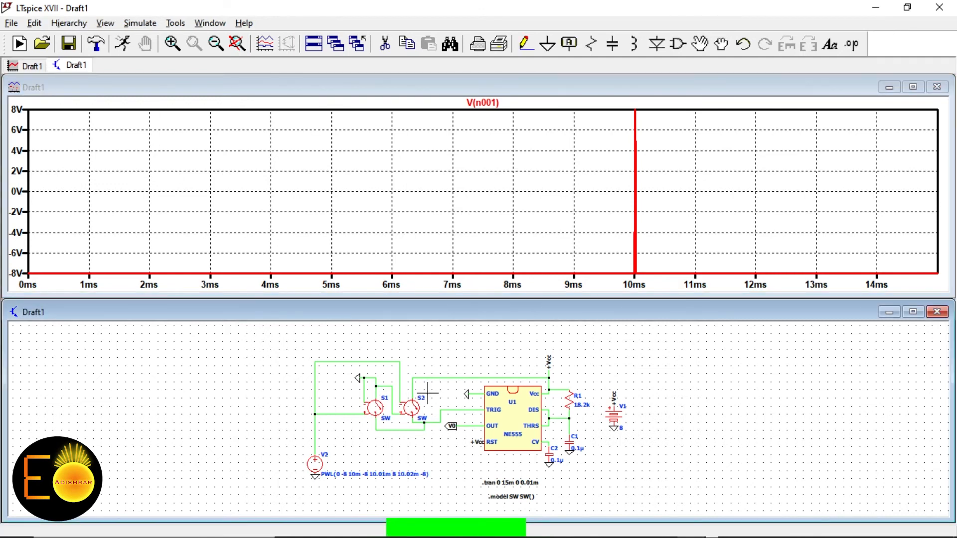
left_click(439, 416)
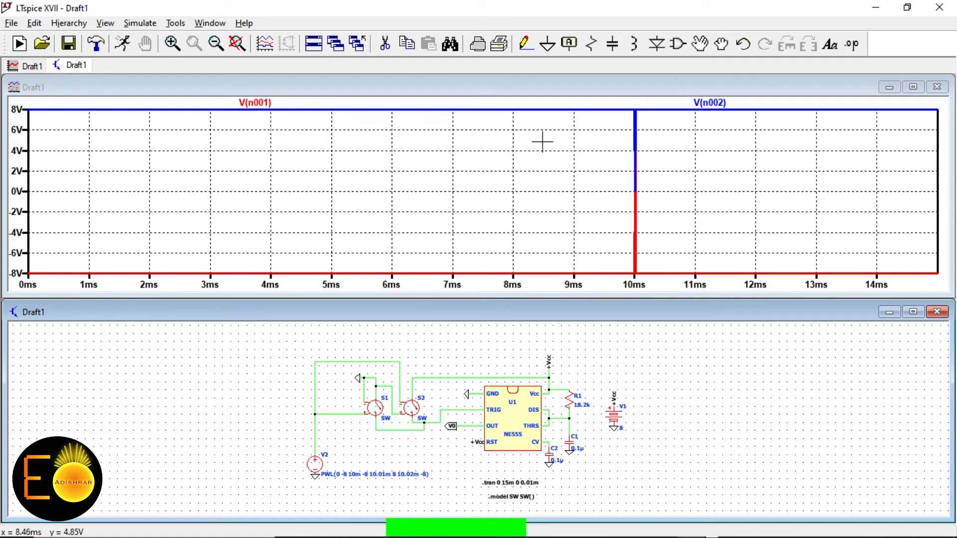
left_click(174, 46)
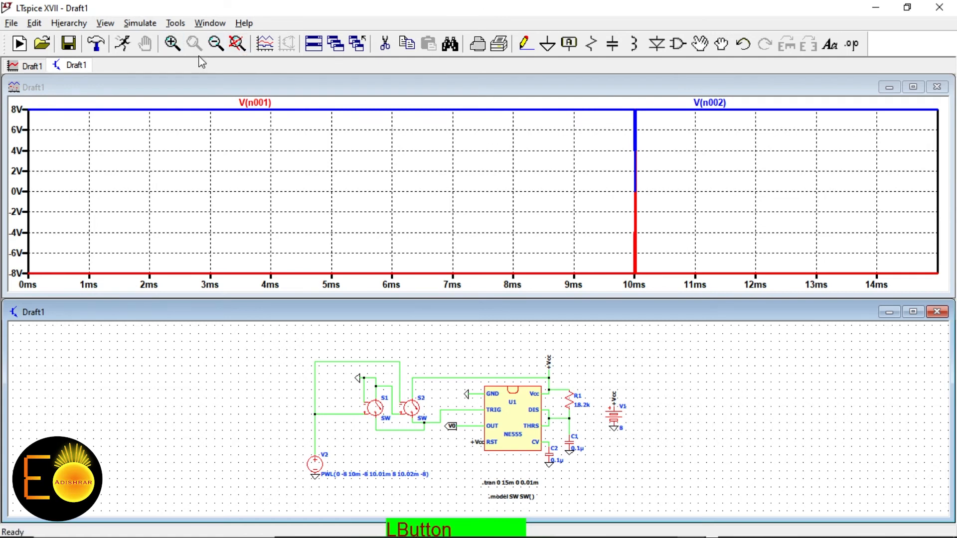
left_click_drag(616, 257, 650, 101)
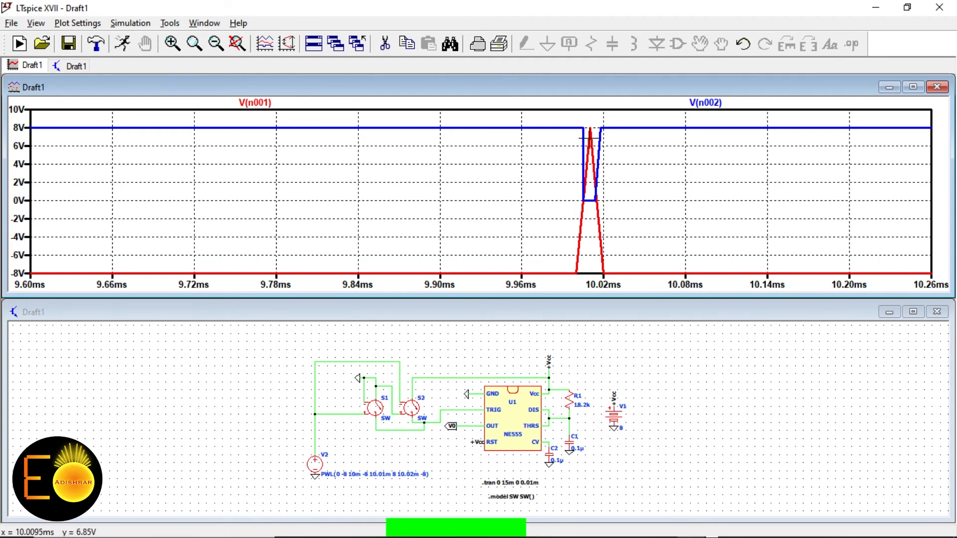
right_click(309, 469)
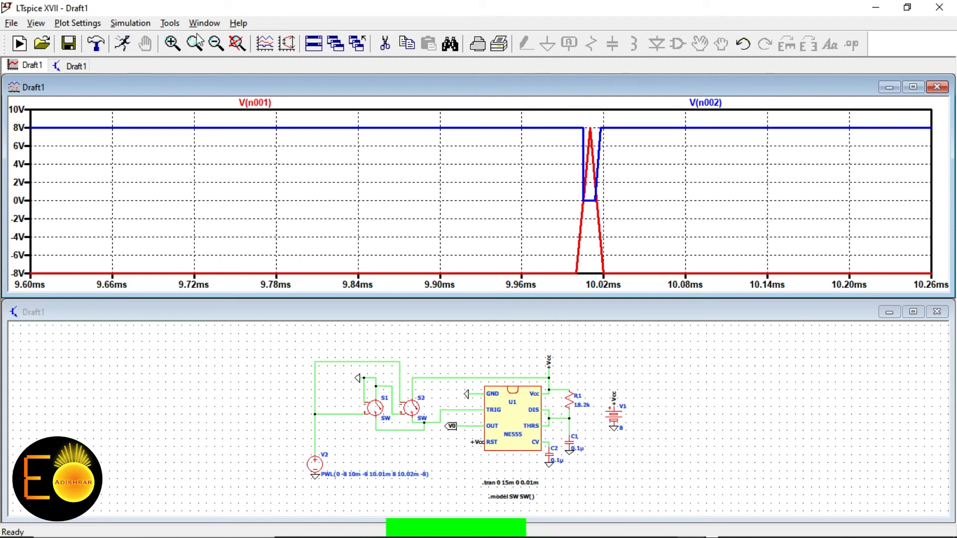
left_click(237, 43)
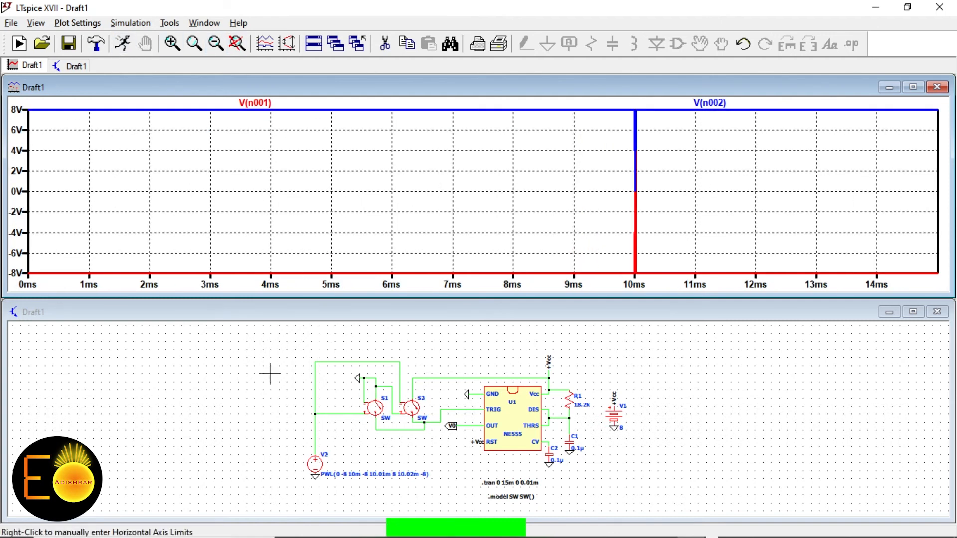
Plot the 555 output voltage V(v0) from the OUT wire
left_click(214, 402)
scroll(443, 417, "up", 1)
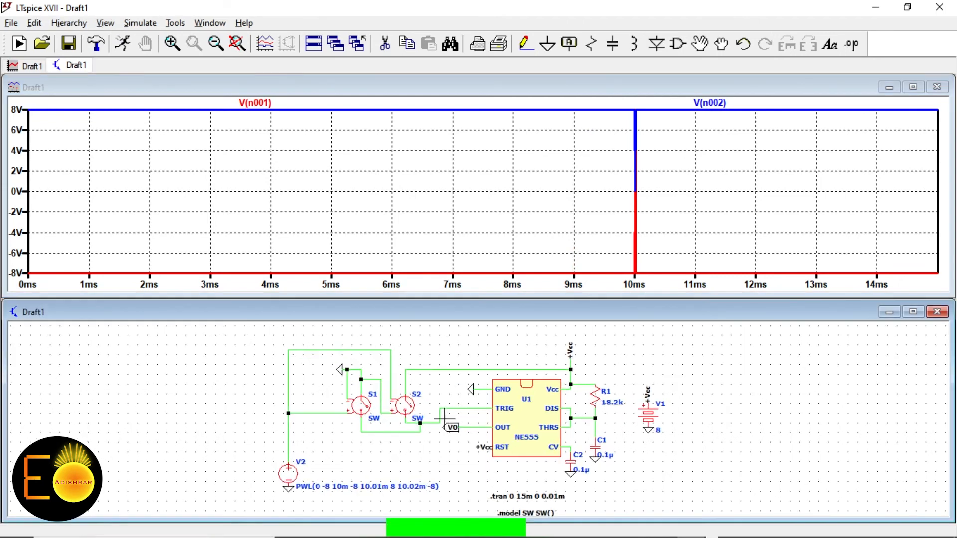
scroll(478, 416, "up", 1)
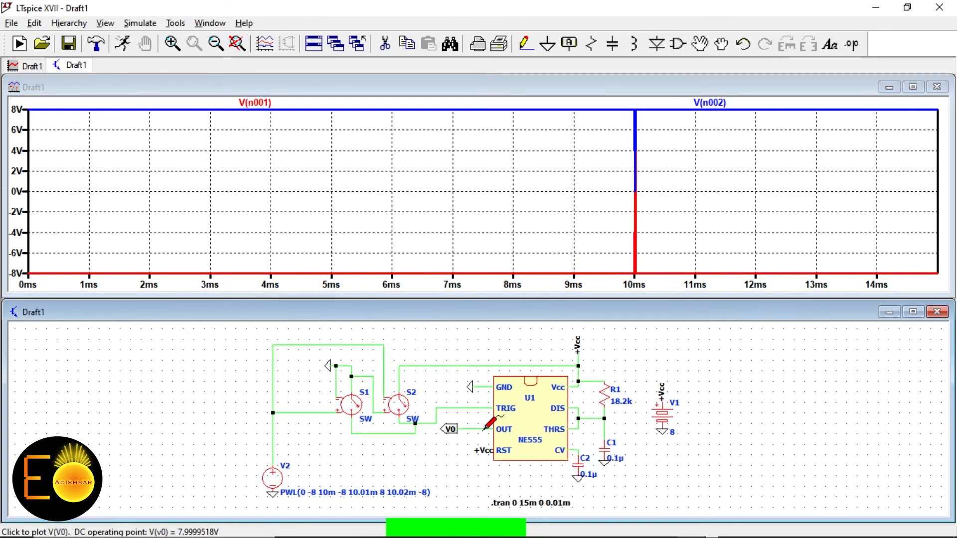
left_click(481, 426)
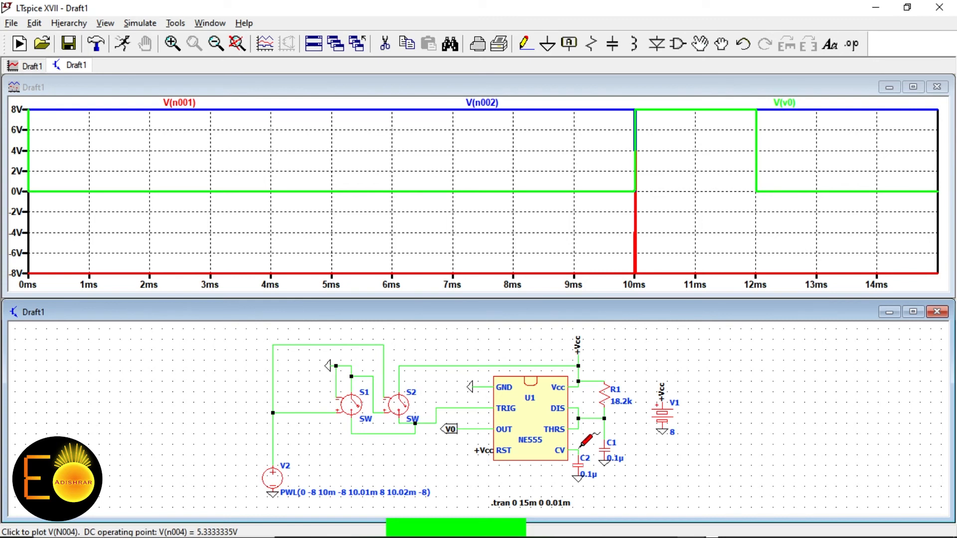
Plot the control-voltage node V(n004), then delete that trace again
left_click(580, 446)
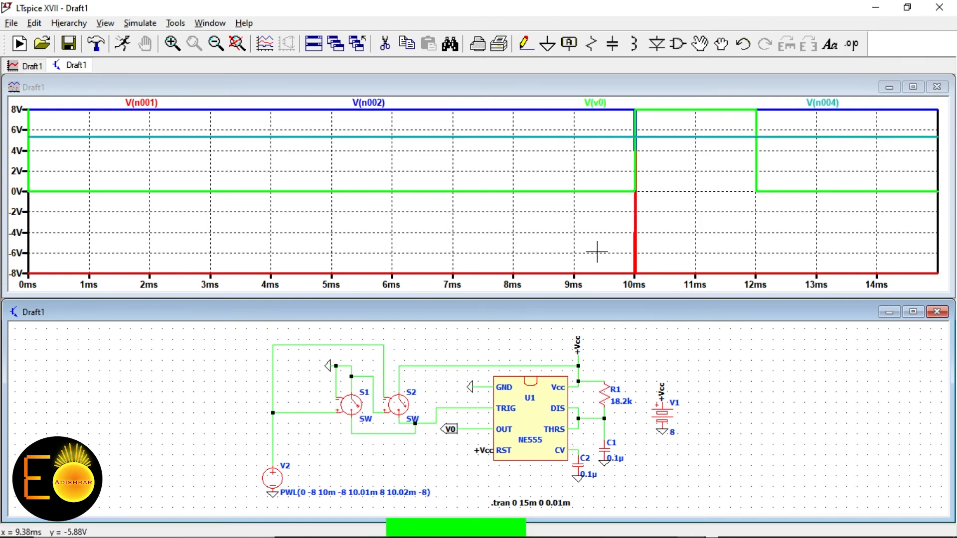
right_click(830, 102)
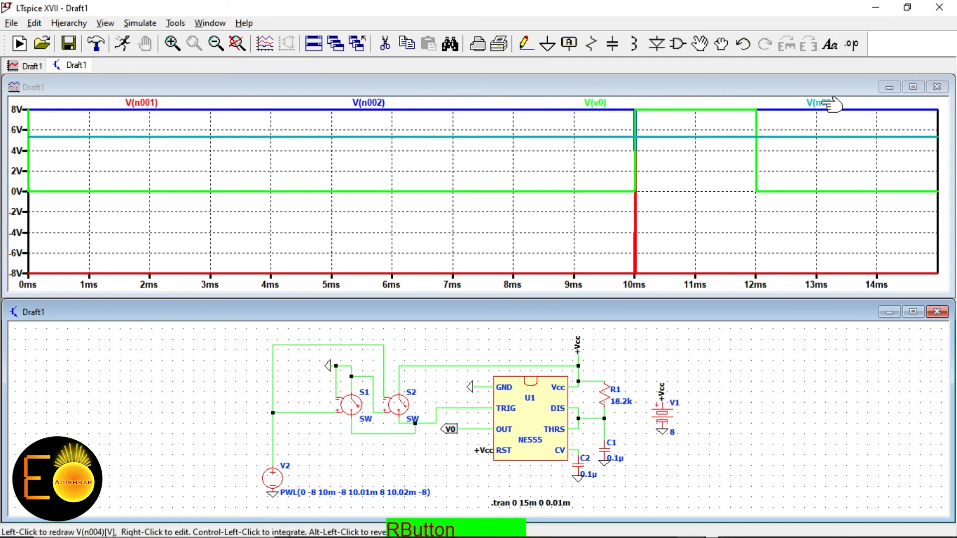
left_click(477, 315)
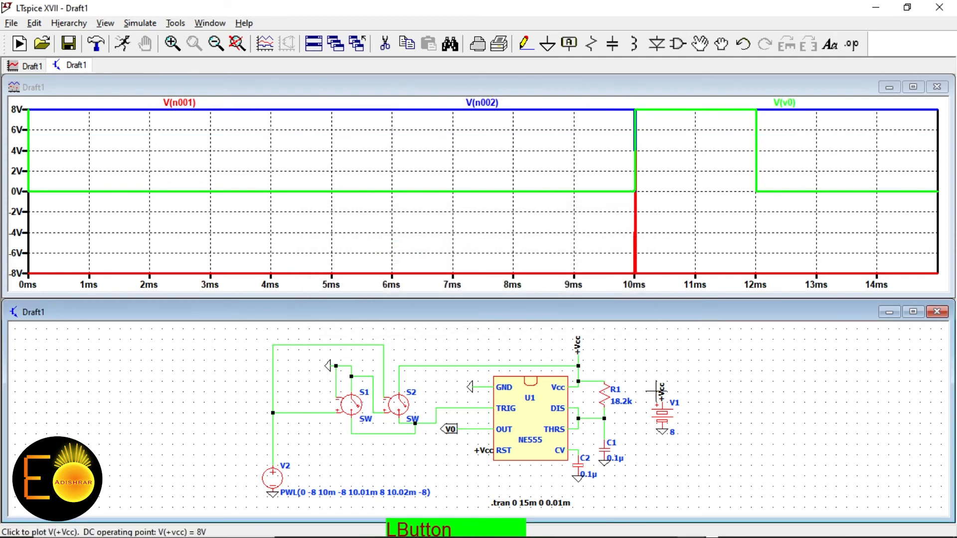
Plot capacitor voltage V(n003) and cursor-measure it at 5.33 V at 12.003 ms
left_click(607, 411)
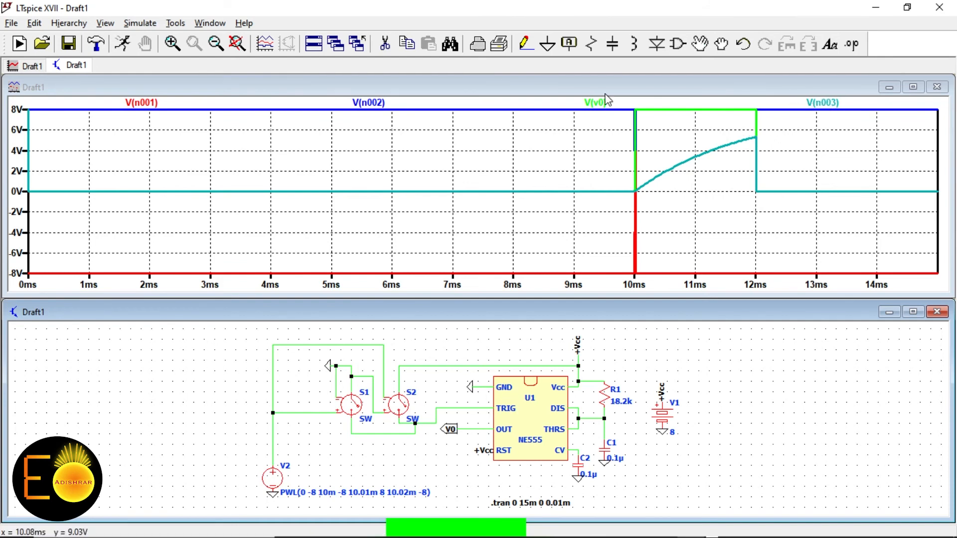
left_click(172, 44)
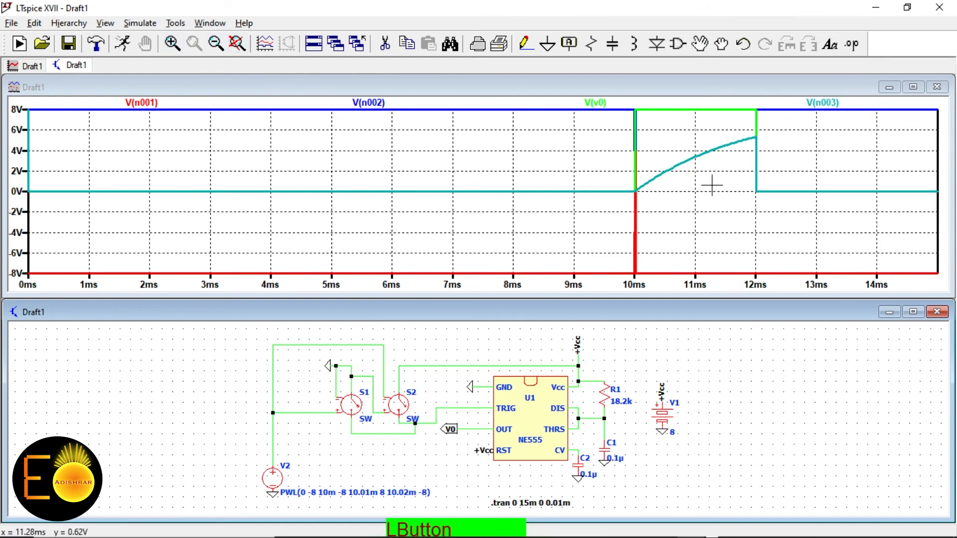
left_click_drag(713, 185, 774, 103)
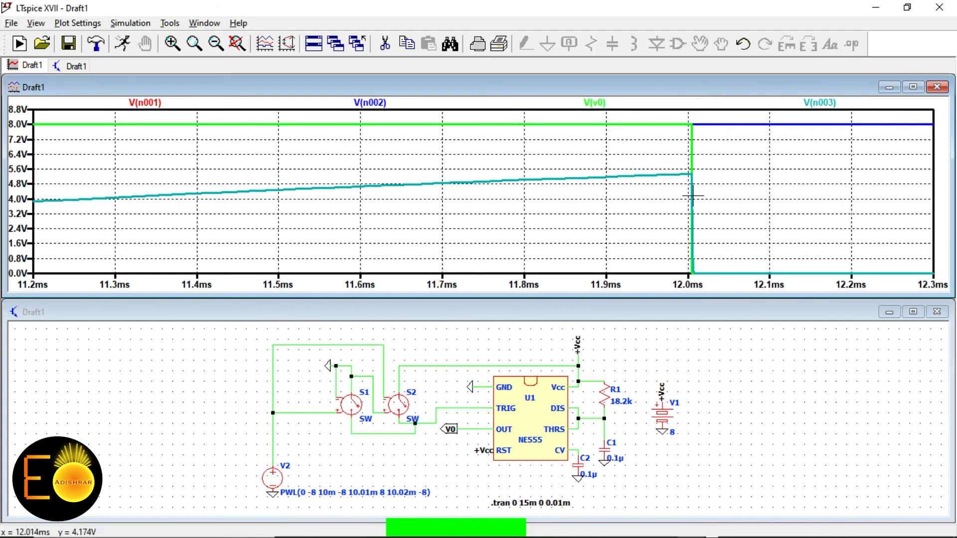
left_click(827, 106)
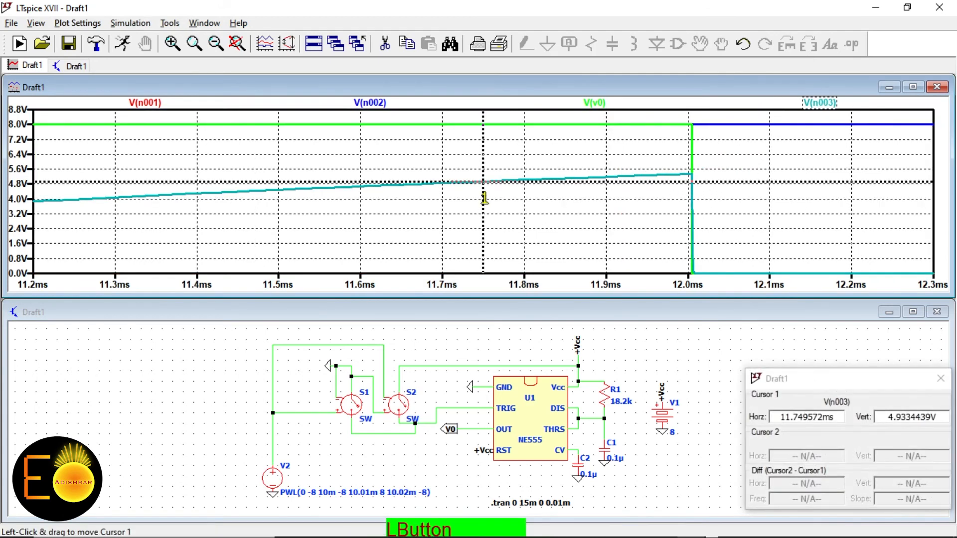
left_click_drag(484, 193, 689, 201)
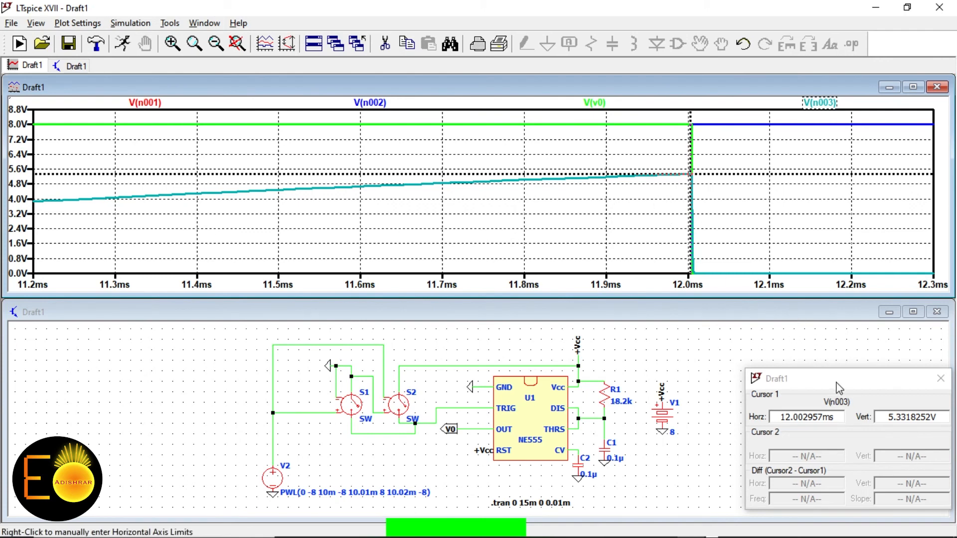
Move the cursor readout aside, restore the full 0–14 ms view, and cancel the trace expression editor
left_click_drag(837, 387, 754, 349)
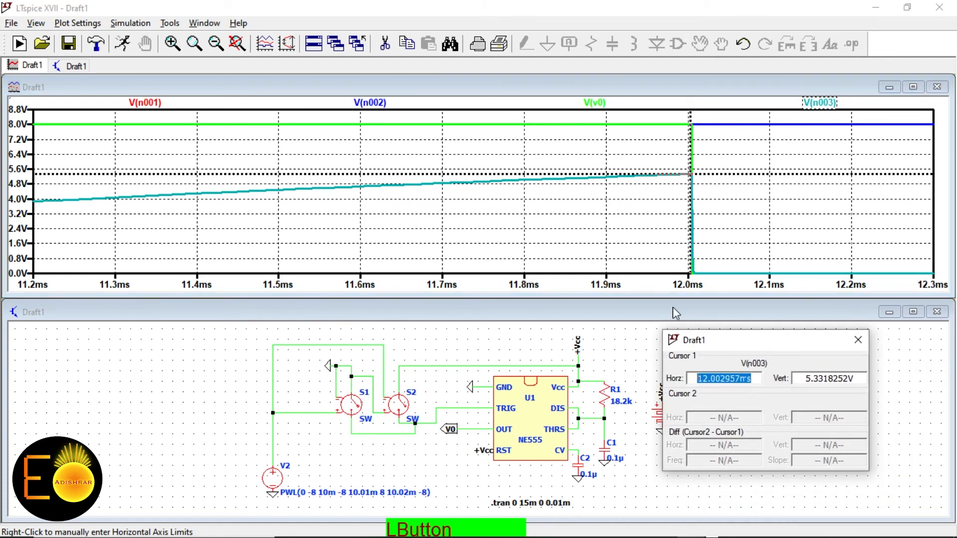
left_click(244, 46)
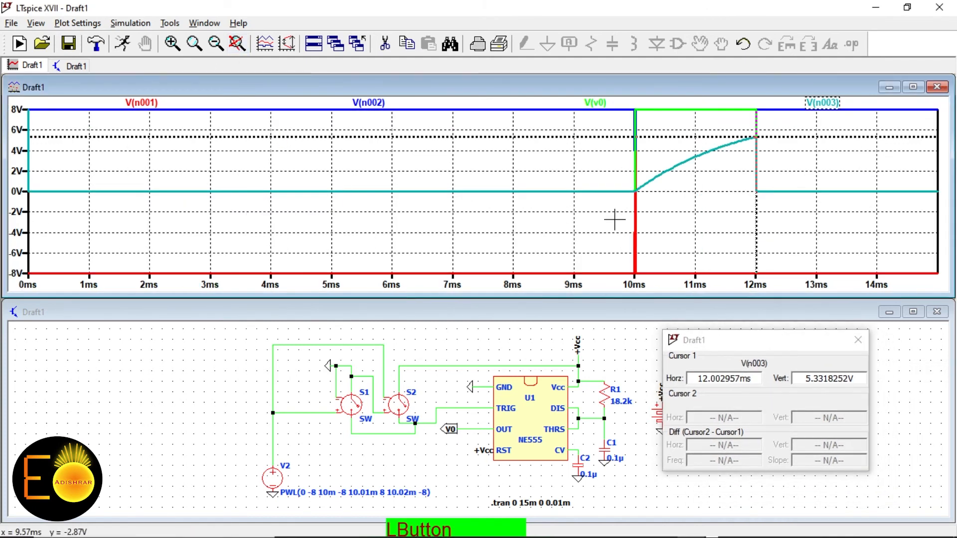
right_click(822, 102)
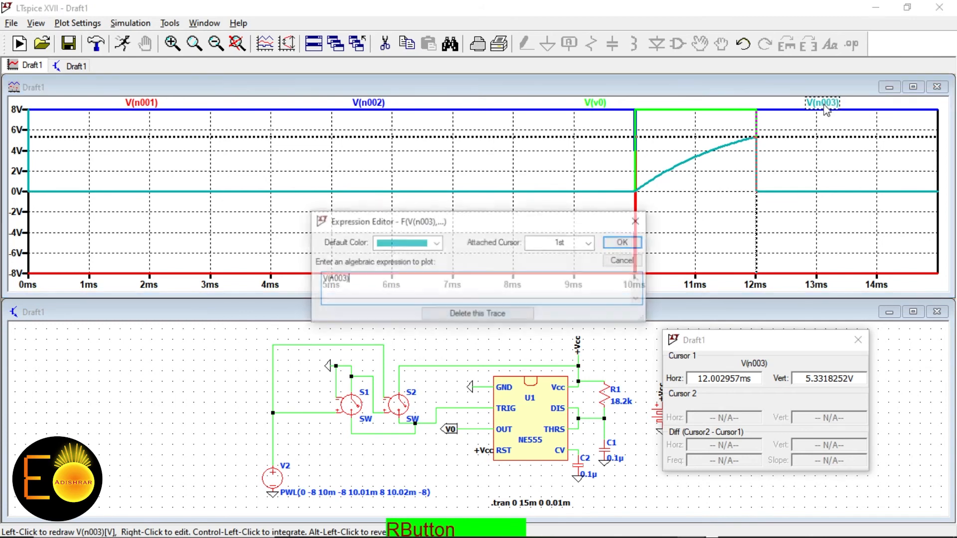
left_click(619, 261)
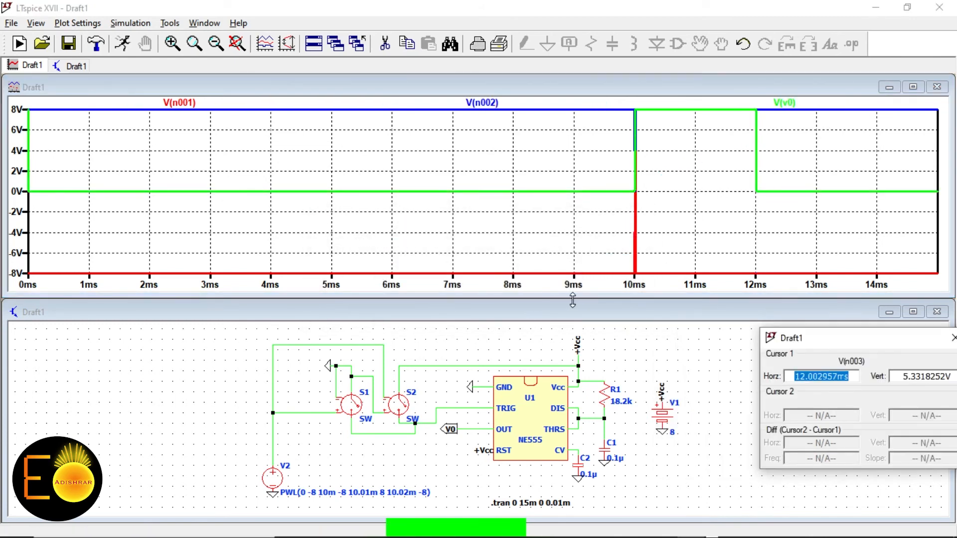
Close the waveform plot, maximize the schematic, and zoom in on the S1/S2 switches
left_click(937, 87)
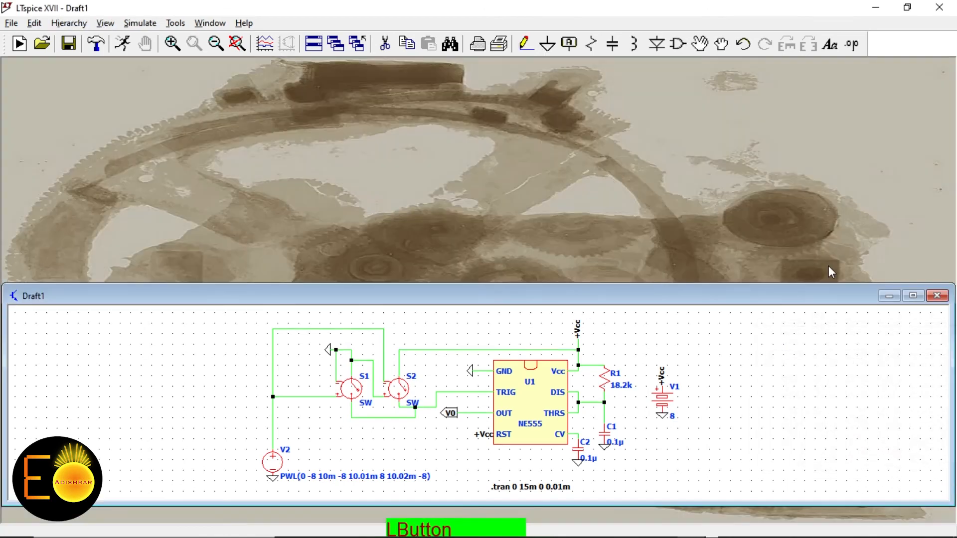
left_click(913, 295)
left_click_drag(436, 298, 342, 280)
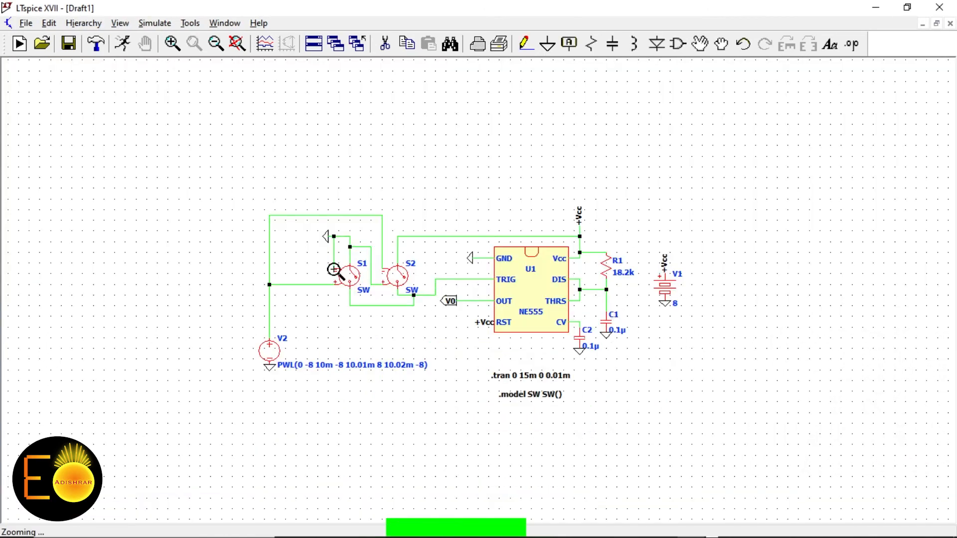
right_click(192, 216)
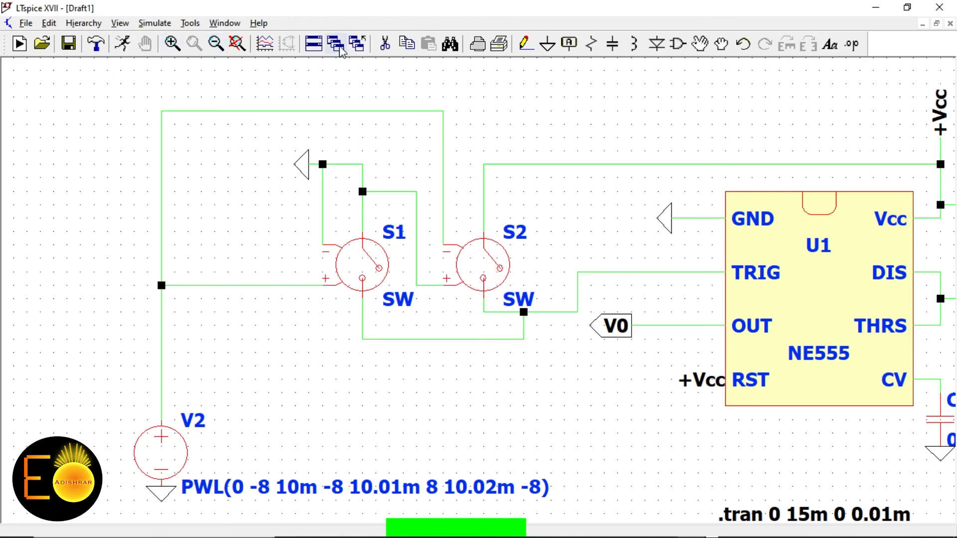
Cut out S1, S2 and their wiring, plus the stray wires at top, from V2, and into +Vcc
left_click(384, 43)
scroll(223, 400, "up", 1)
scroll(223, 400, "down", 2)
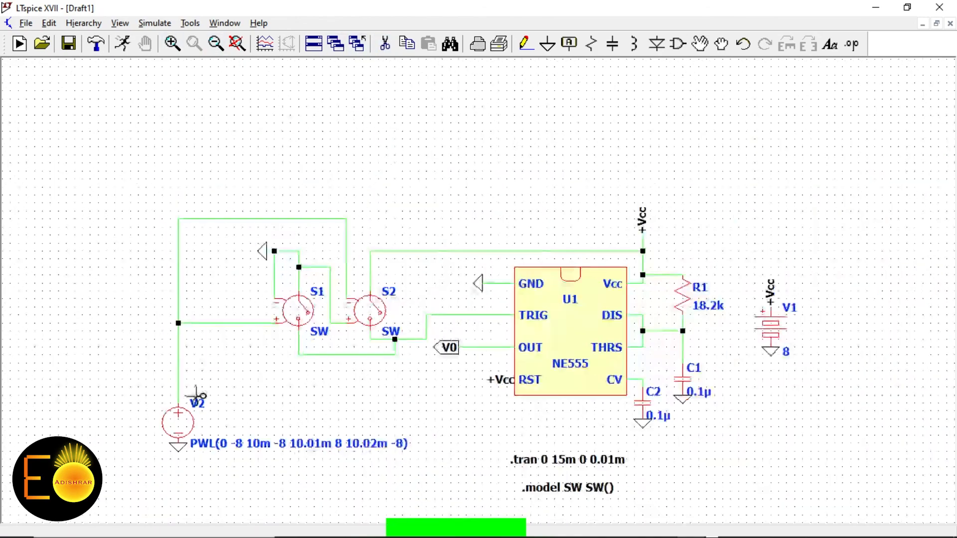
left_click_drag(146, 379, 207, 380)
left_click_drag(200, 175, 419, 379)
left_click(309, 219)
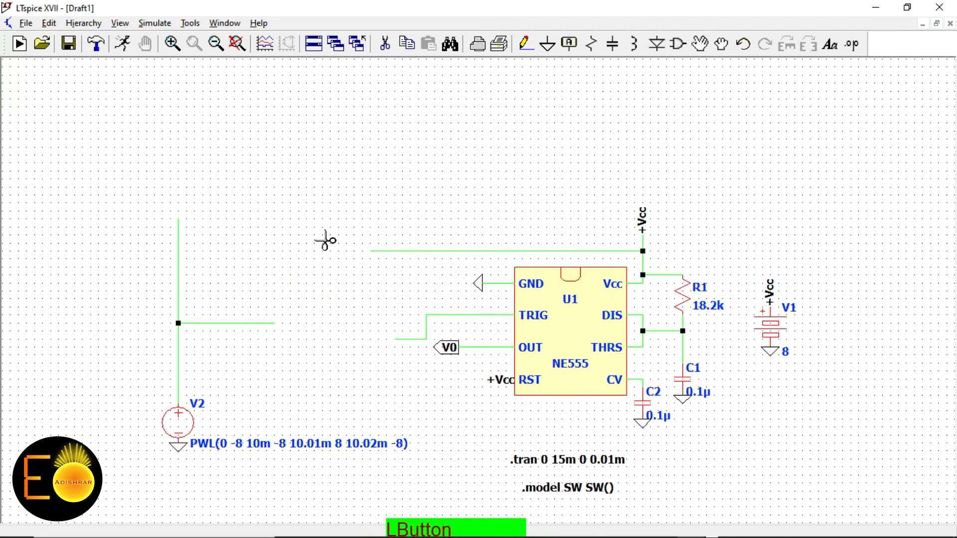
left_click(228, 323)
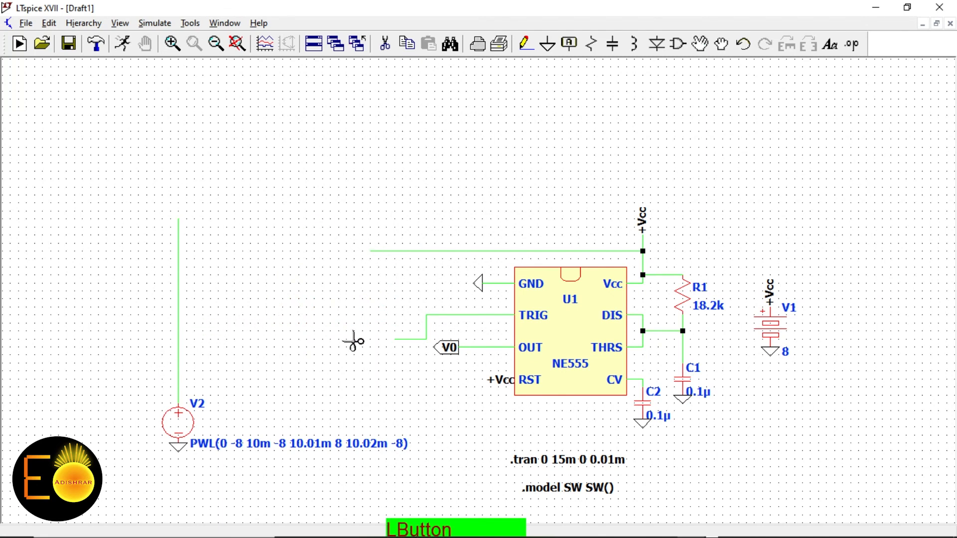
left_click(390, 251)
Place an NPN transistor Q1 from the component library
right_click(408, 343)
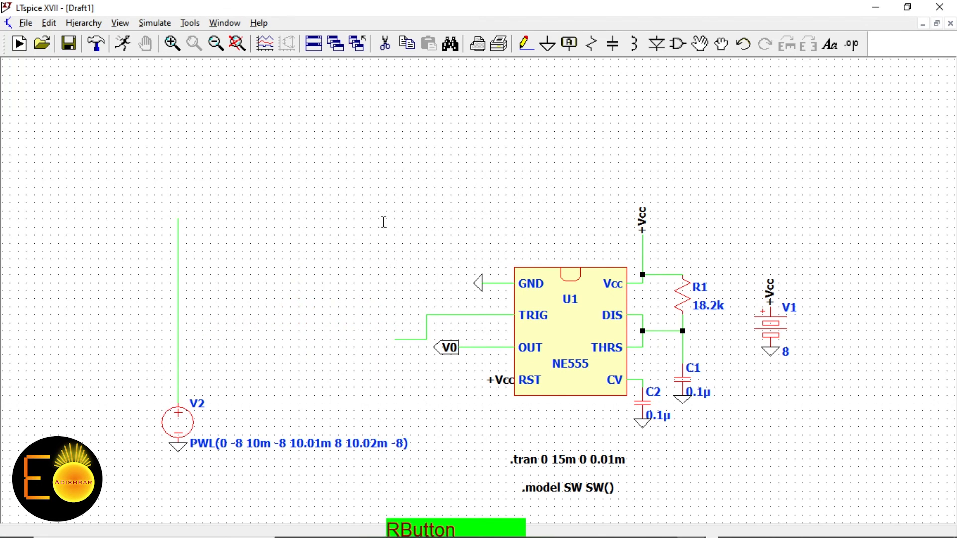
left_click(678, 44)
type("npn")
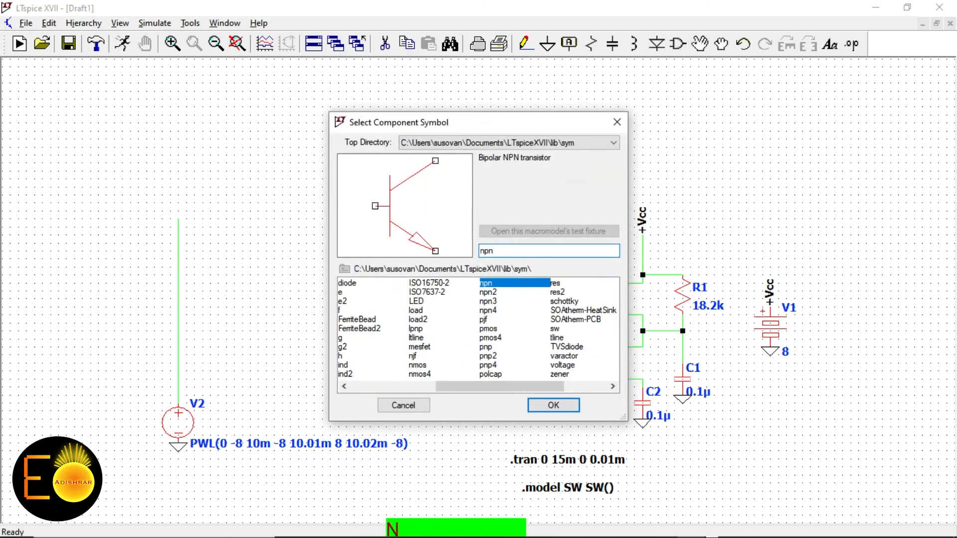
left_click(548, 406)
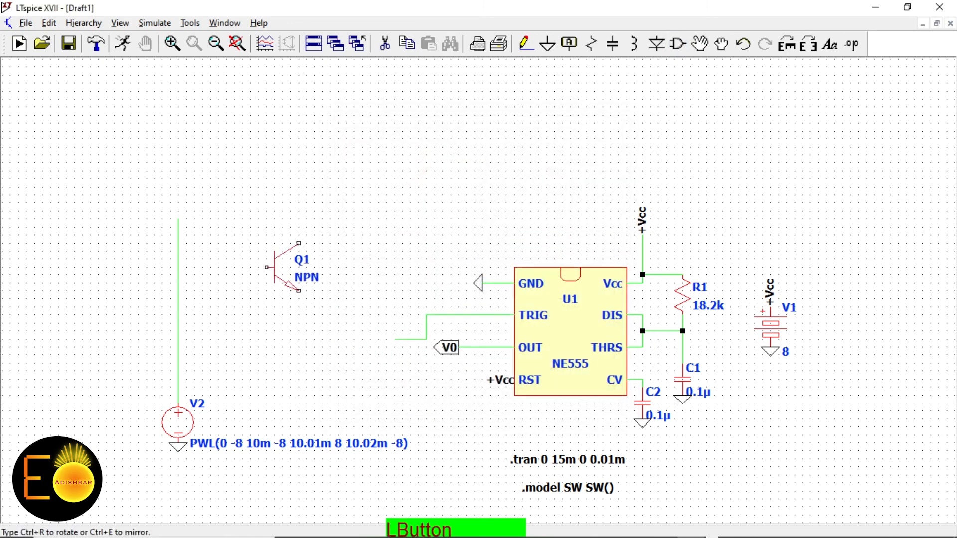
right_click(398, 195)
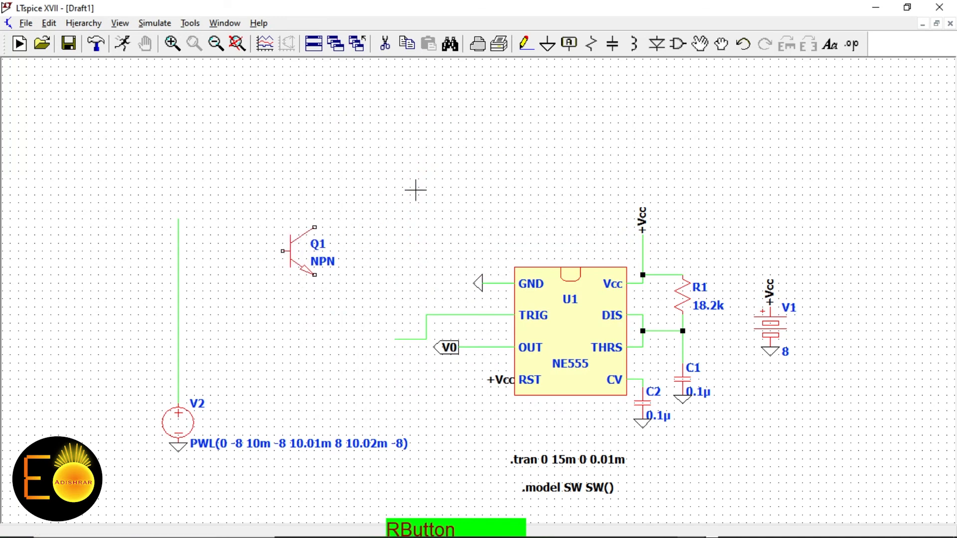
Place a mirrored PNP transistor Q2 to the right of Q1
left_click(677, 44)
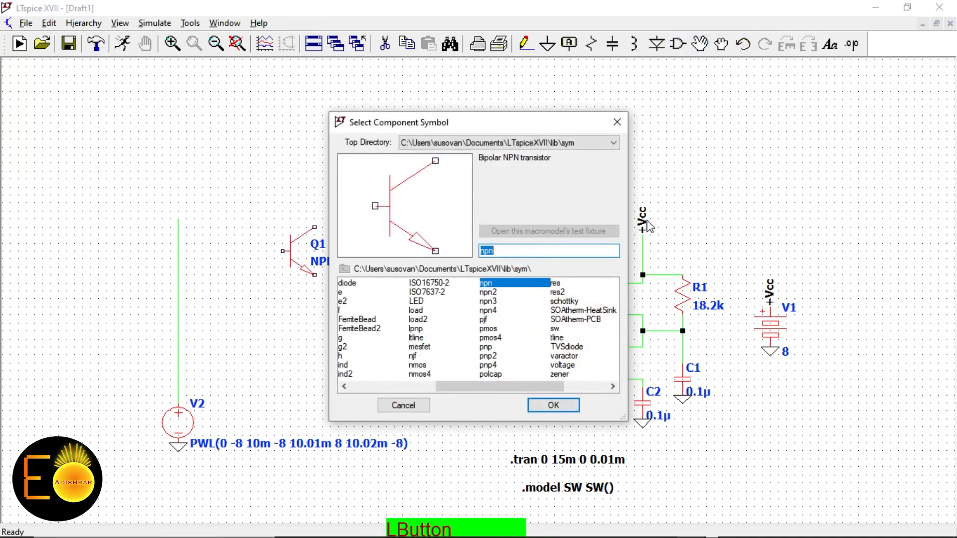
type("pn")
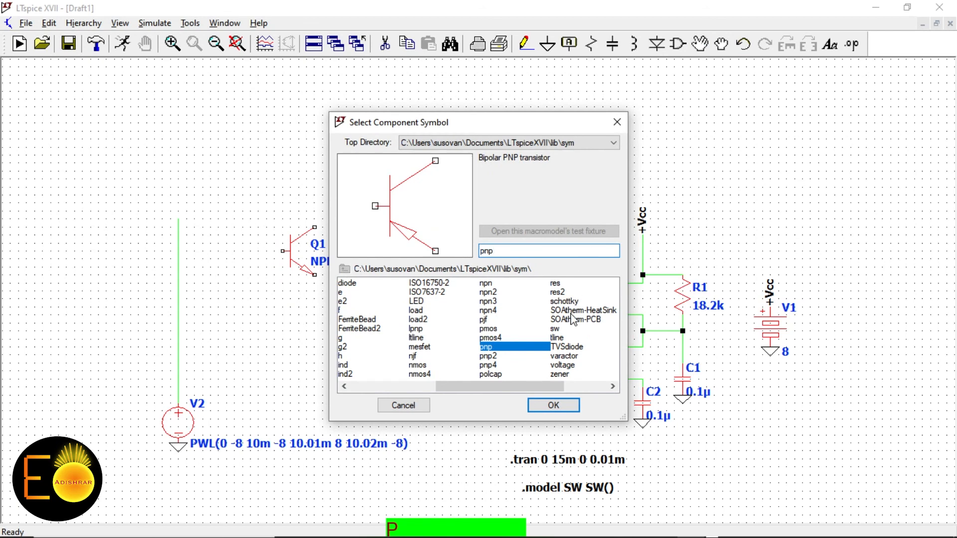
left_click(553, 405)
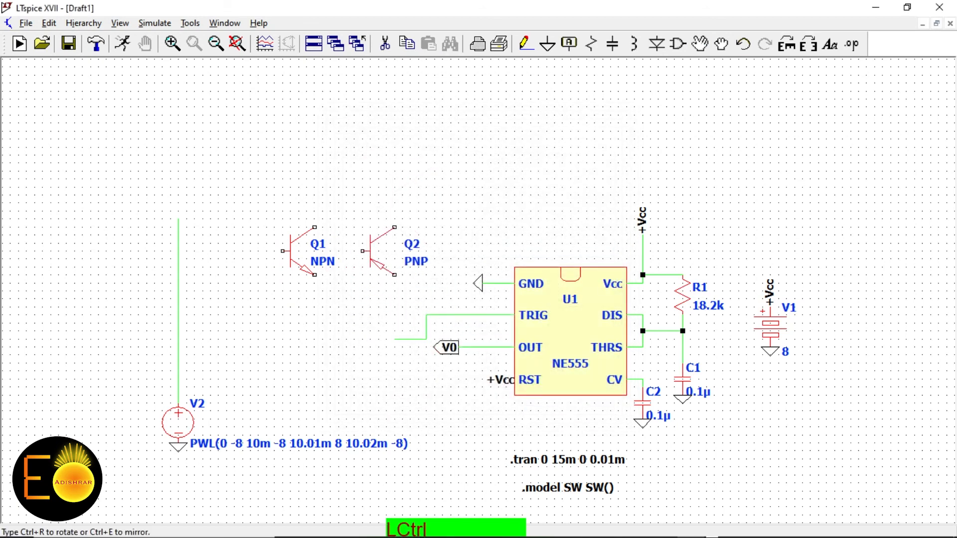
key("ctrl+e")
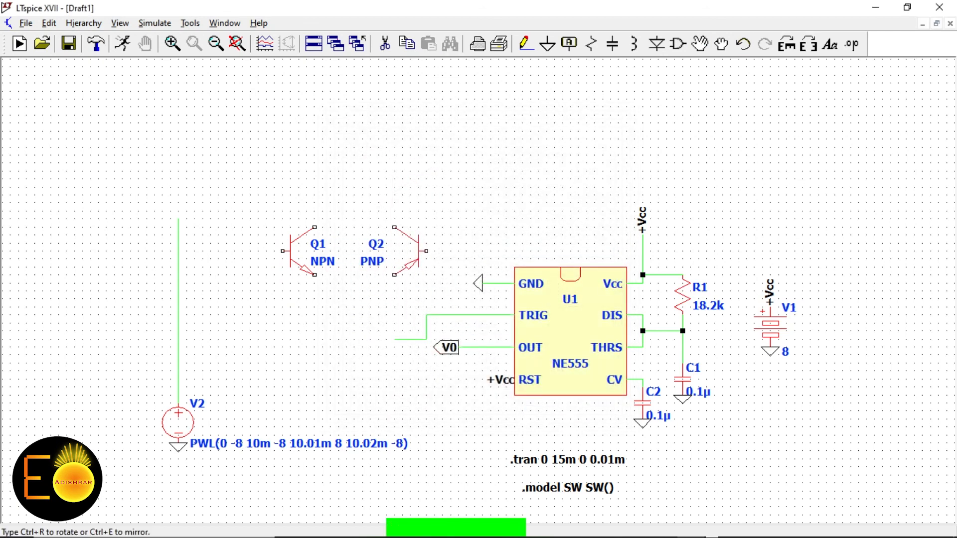
left_click(426, 227)
right_click(371, 155)
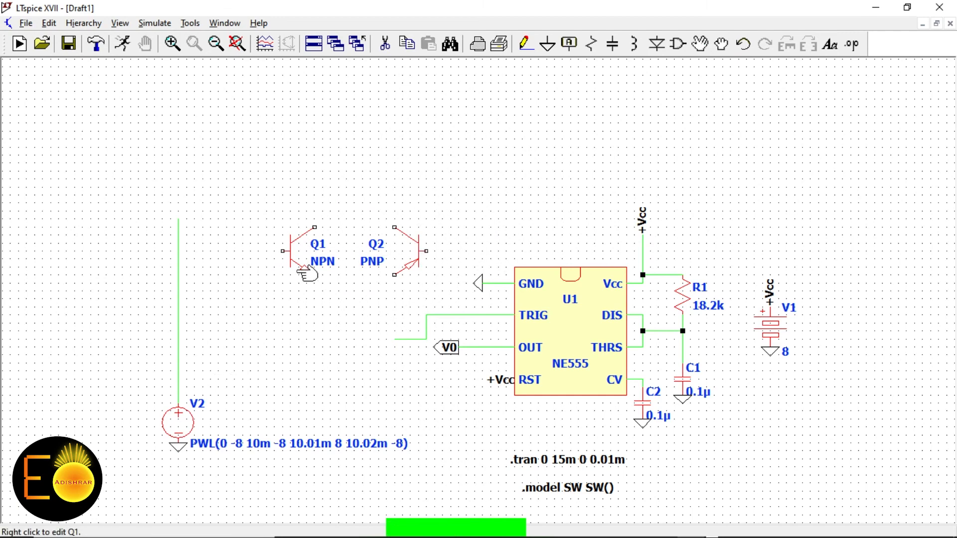
Change V2's first, second and fourth PWL values from -8 to 0, giving PWL(0 0 10m 0 10.01m 8 10.02m 0)
right_click(174, 421)
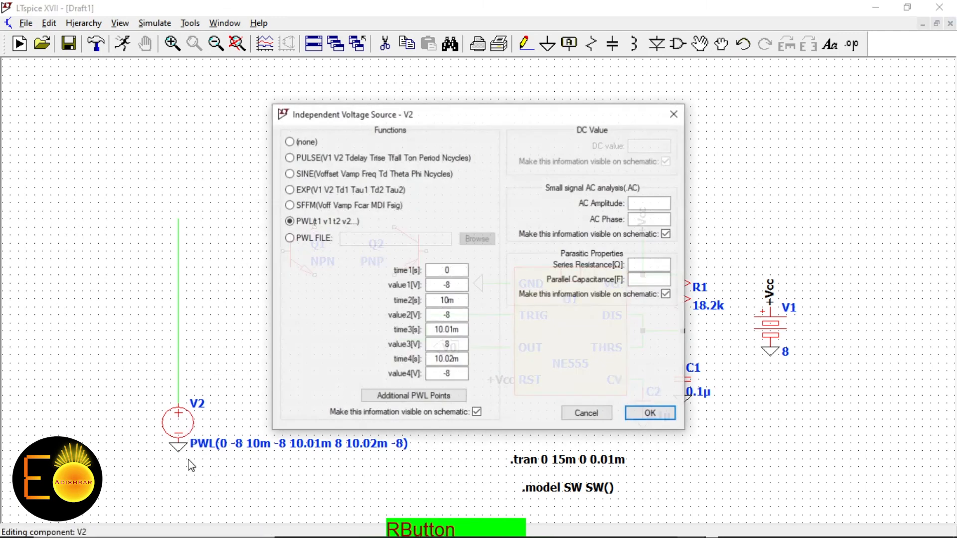
double_click(427, 286)
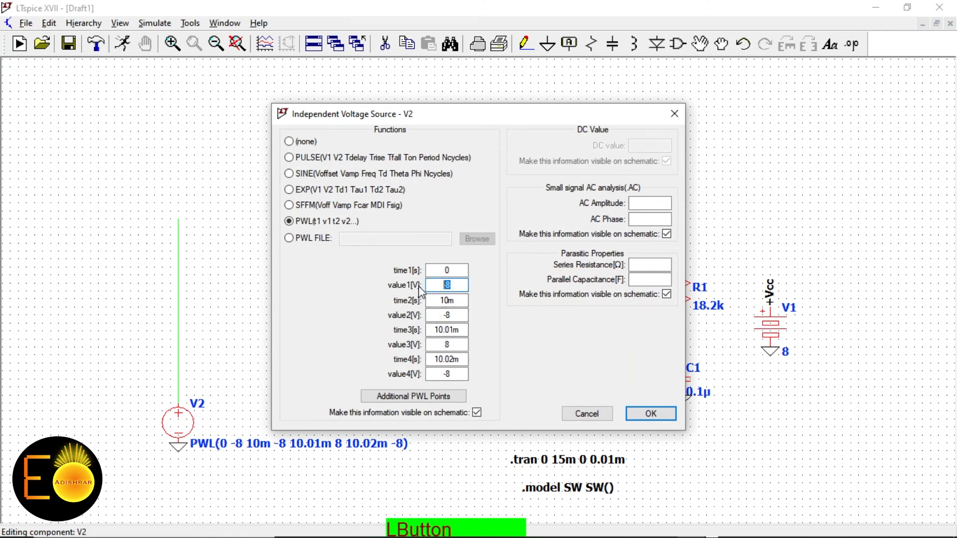
type("0")
double_click(428, 315)
type("0")
double_click(429, 374)
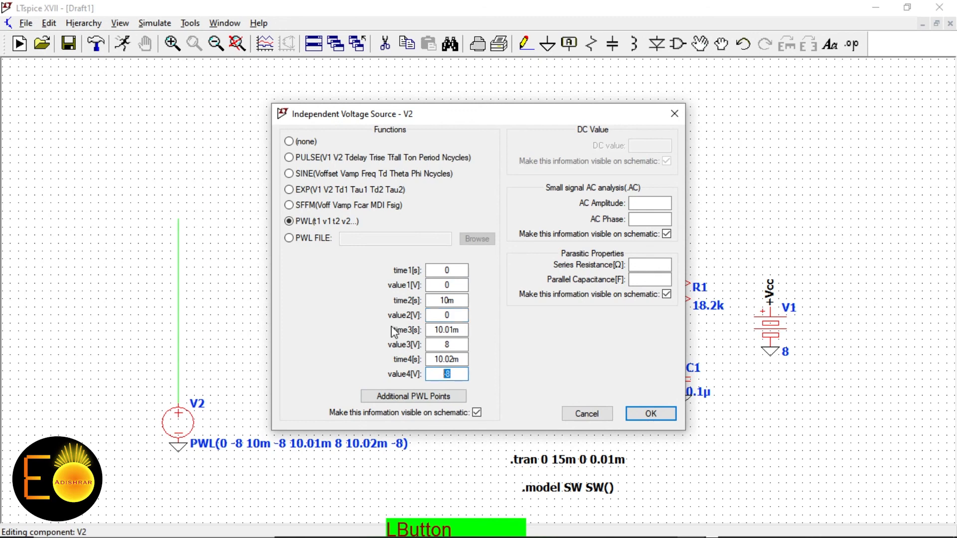
type("0")
key("Return")
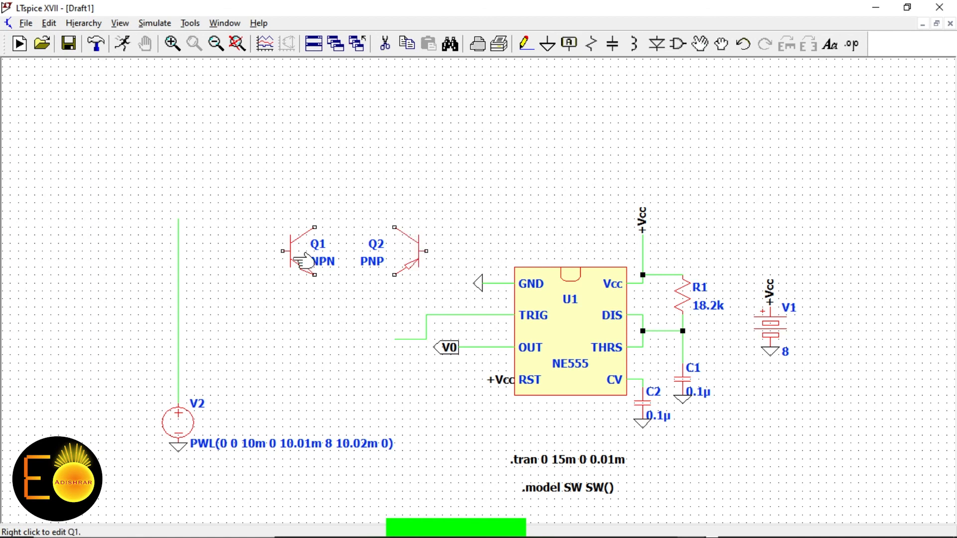
Wire V2's top lead across to Q2 and connect U1's TRIG pin to Q2's collector
left_click(526, 45)
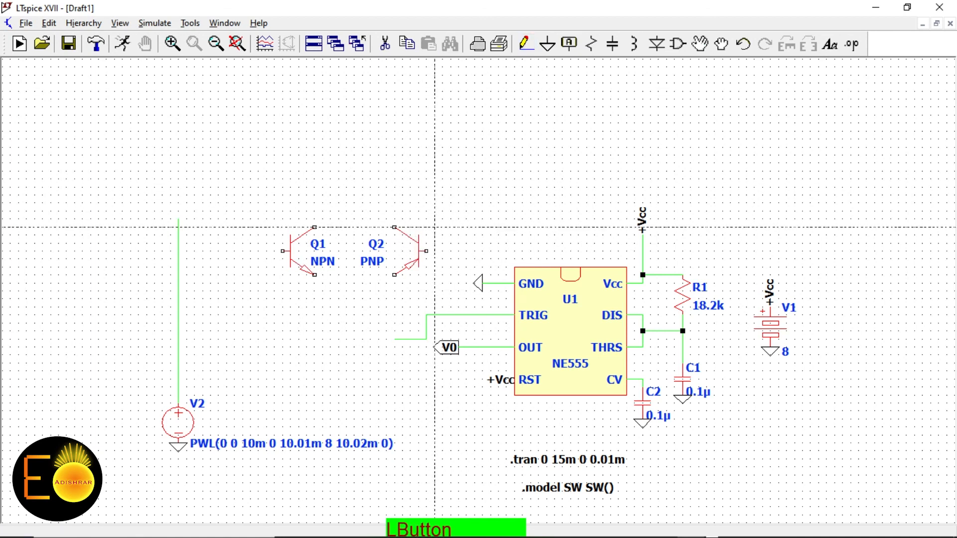
left_click(178, 218)
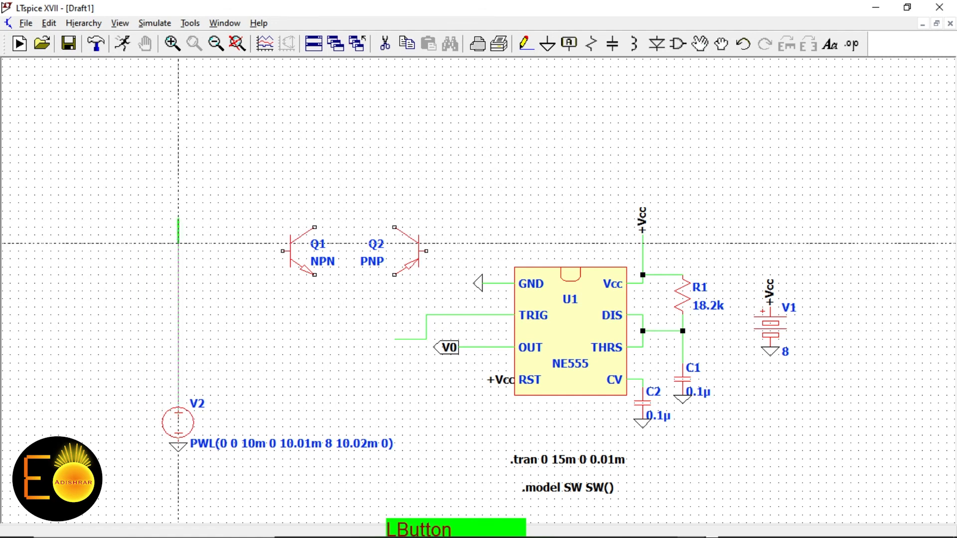
left_click(179, 155)
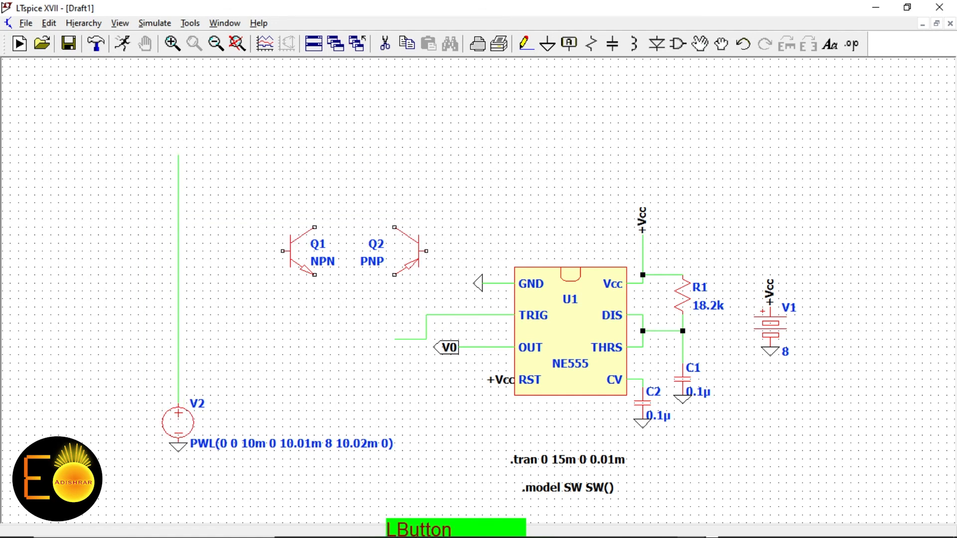
left_click(451, 171)
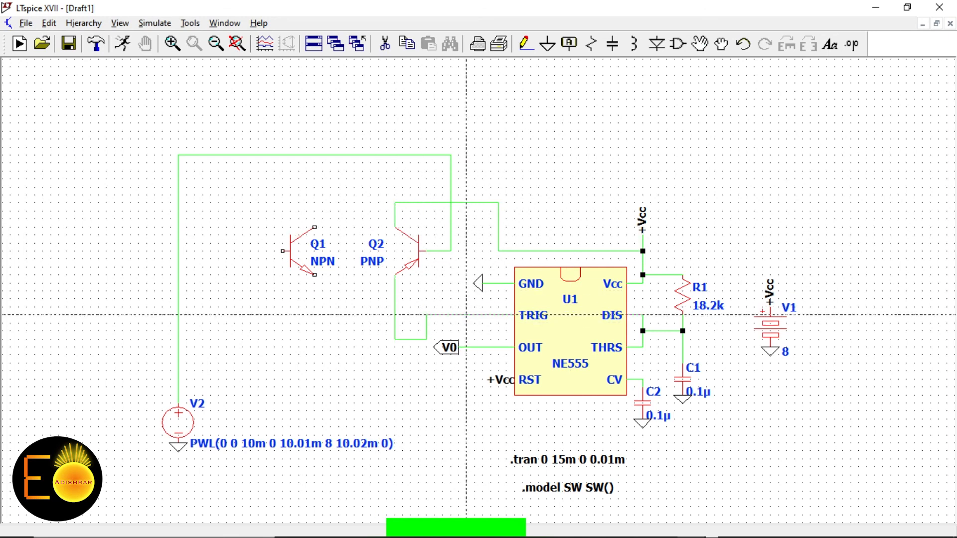
left_click(426, 315)
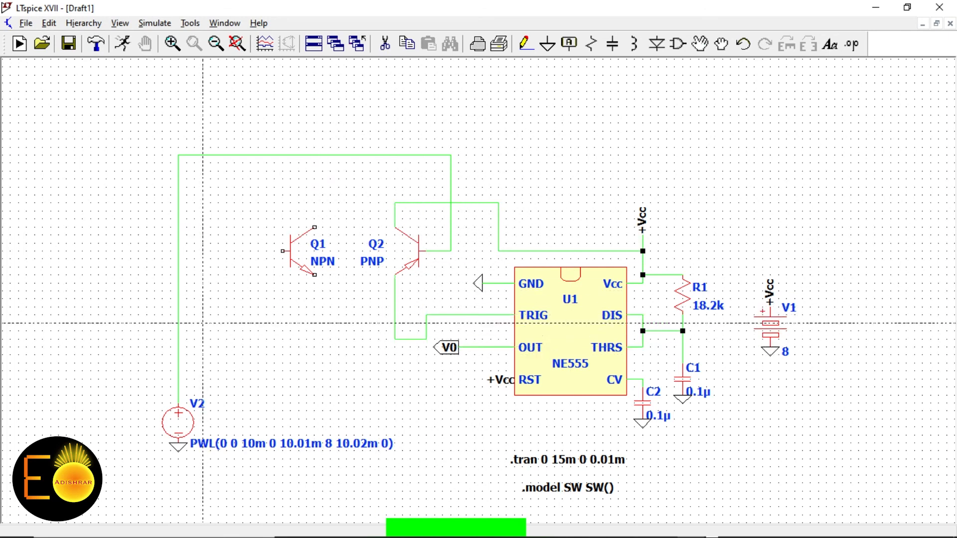
Wire V2's lead to Q1's base and Q1's emitter to the TRIG wire
left_click(177, 250)
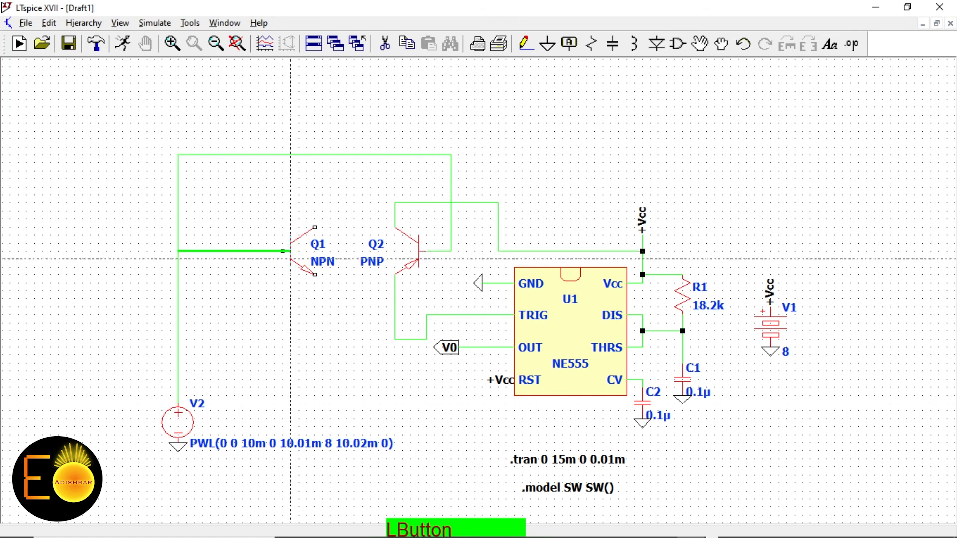
left_click(282, 250)
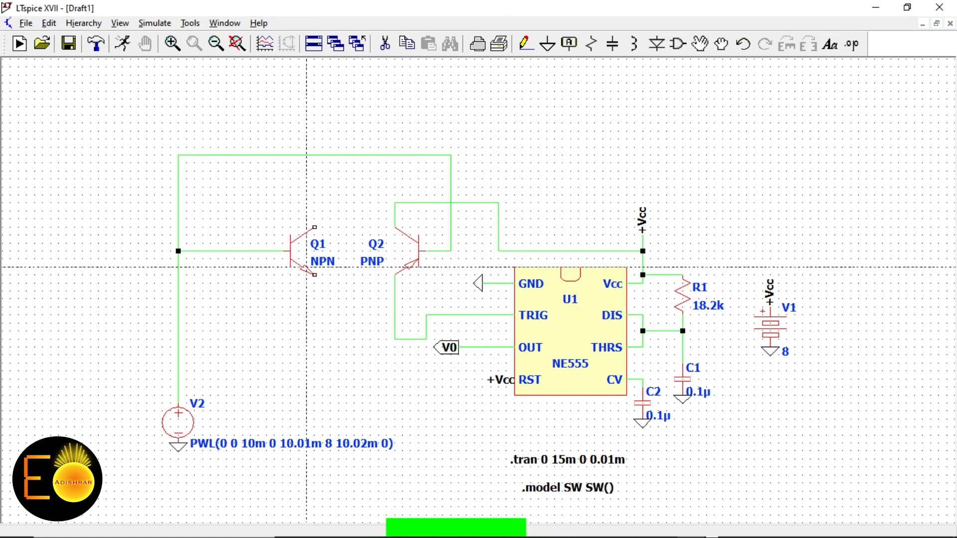
left_click(315, 274)
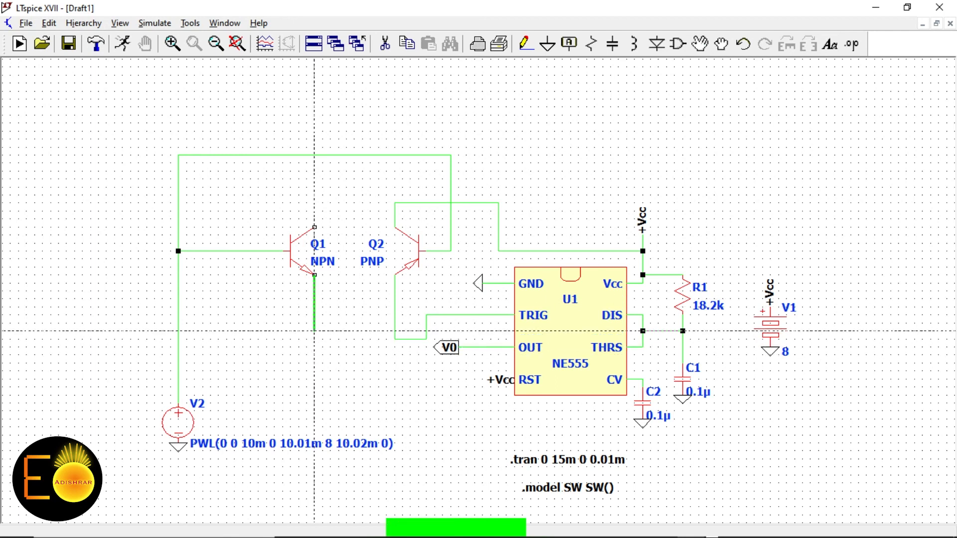
left_click(314, 329)
left_click(395, 330)
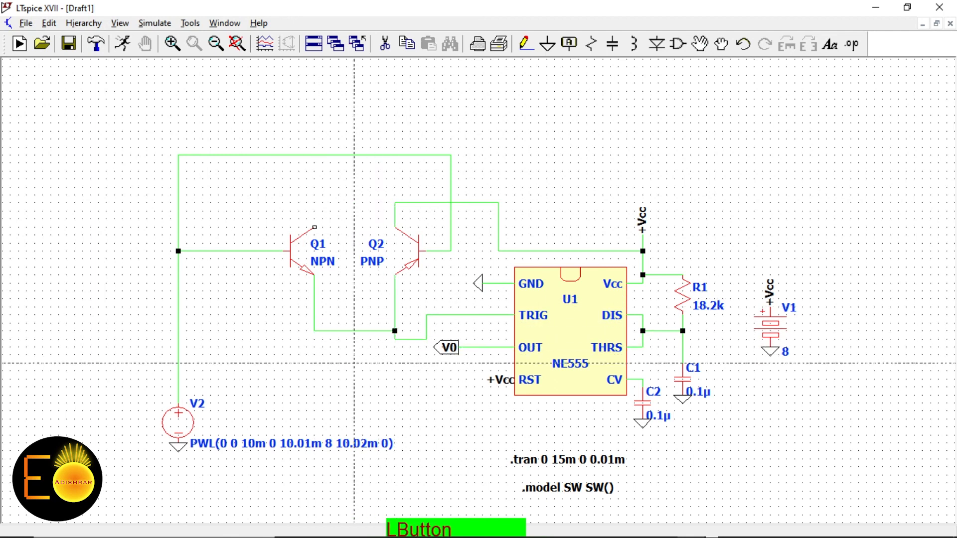
right_click(357, 365)
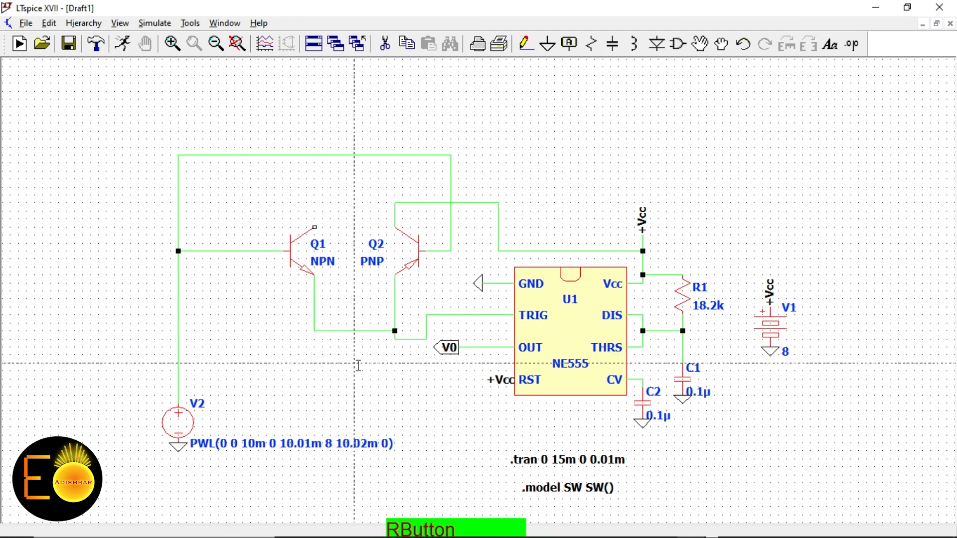
Wire Q1's collector over to the NE555 GND pin and rerun the simulation
left_click(547, 44)
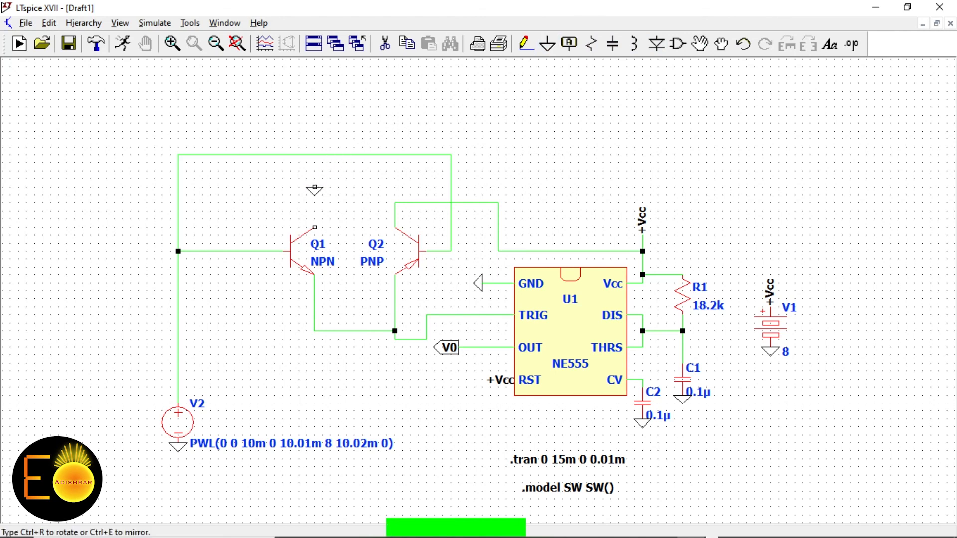
right_click(316, 189)
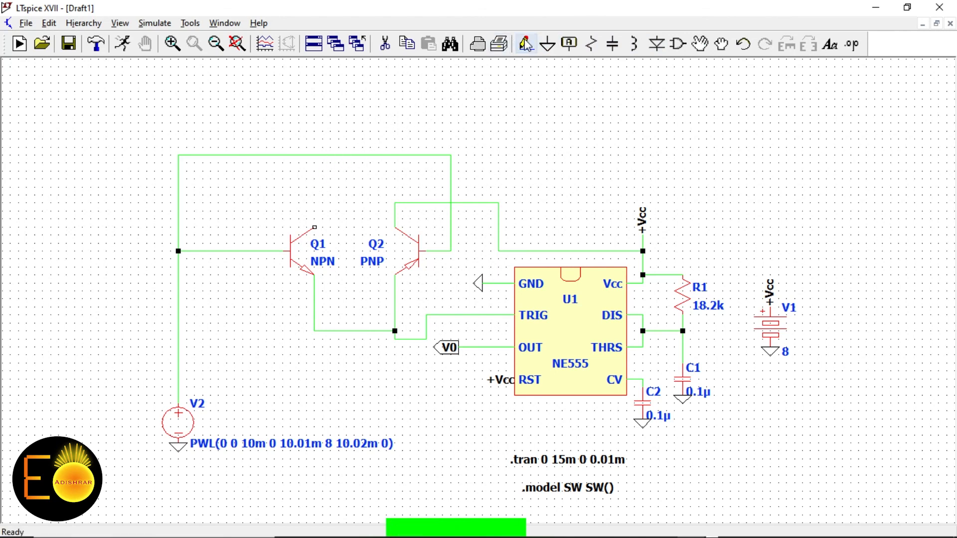
left_click(525, 44)
left_click(314, 227)
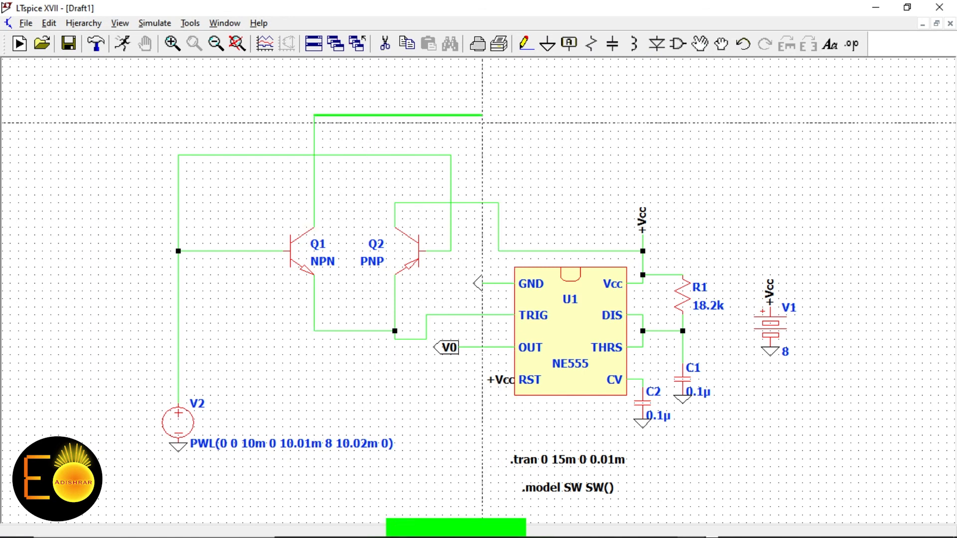
left_click(482, 119)
left_click(482, 258)
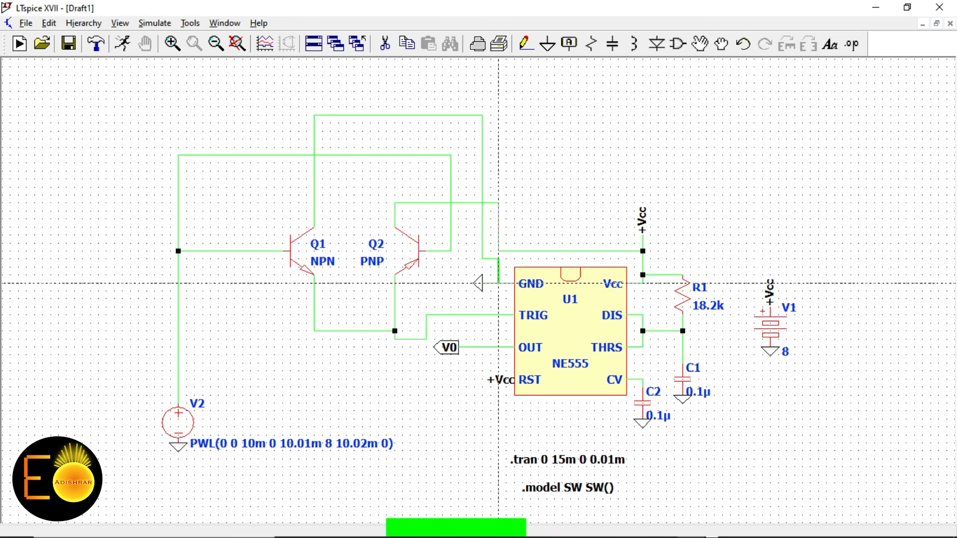
left_click(498, 283)
right_click(538, 202)
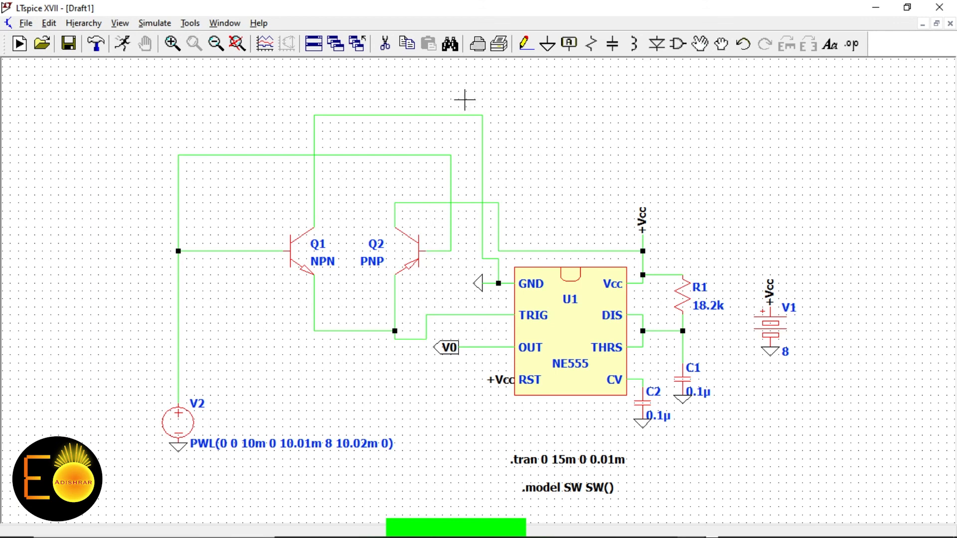
left_click(124, 44)
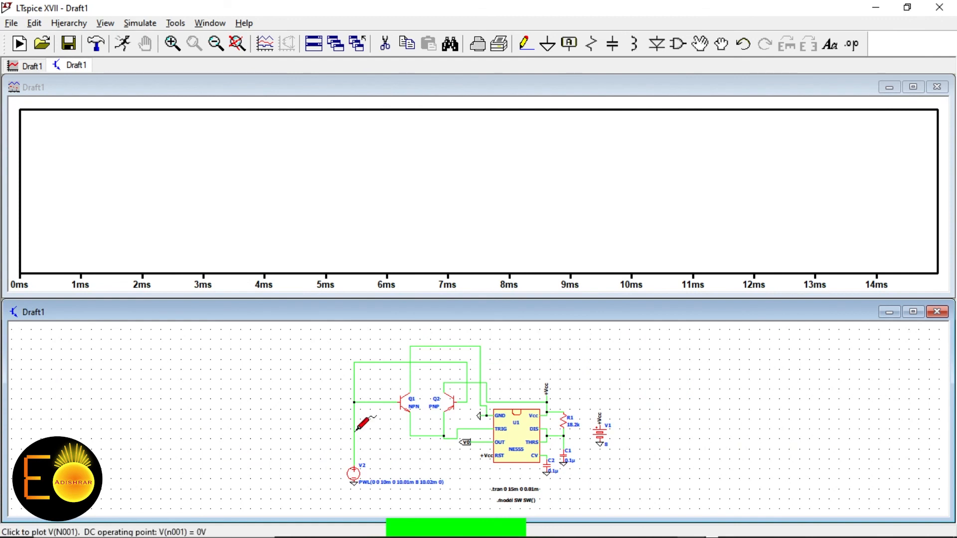
Plot V(n001) and V(n002) and zoom in around the 10 ms trigger edge
left_click(355, 430)
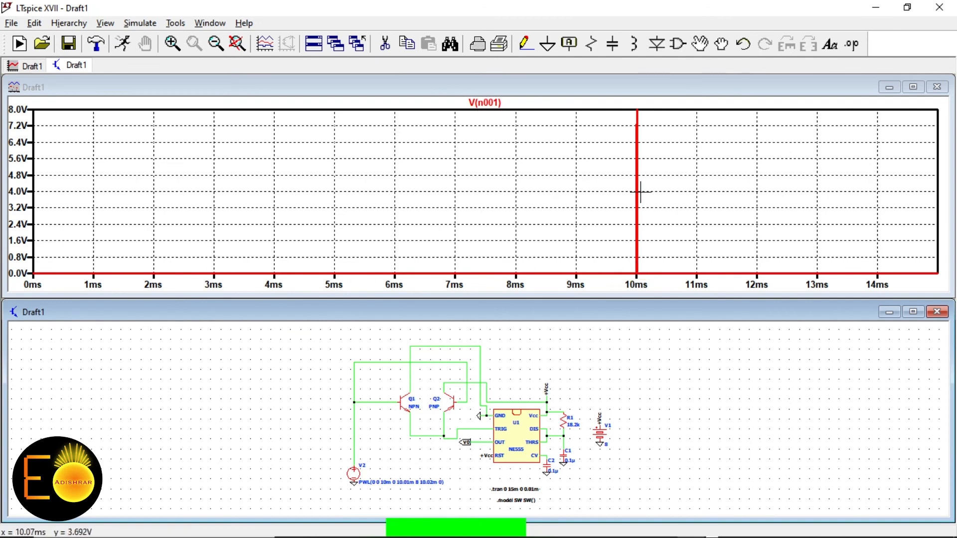
left_click(465, 426)
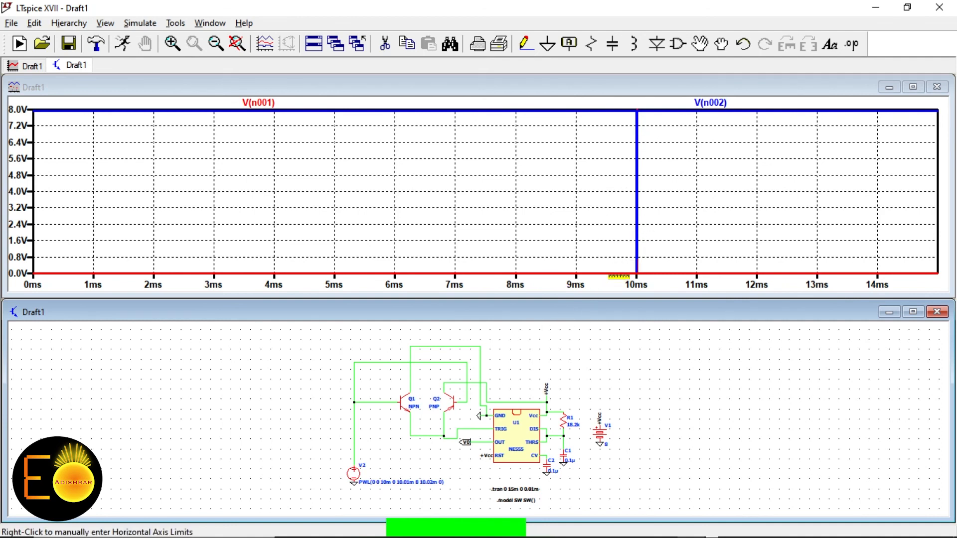
left_click(665, 164)
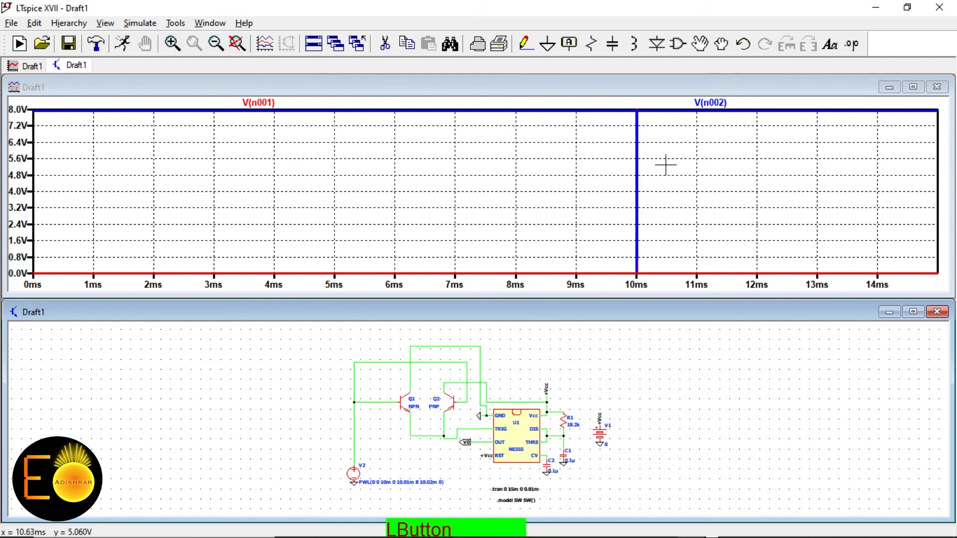
left_click_drag(621, 98, 659, 279)
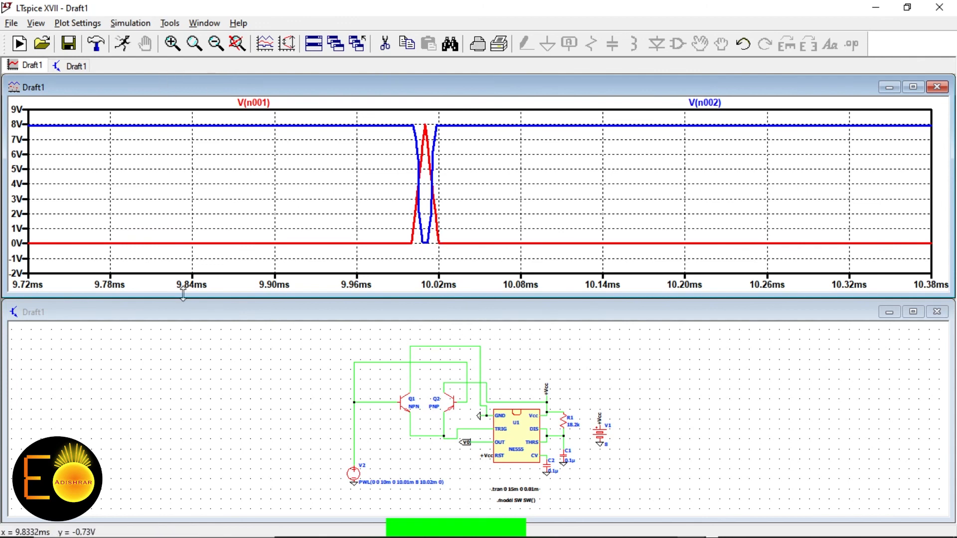
right_click(203, 370)
Add the output voltage V(v0) and zoom the plot back out to 0–15 ms
left_click(359, 398)
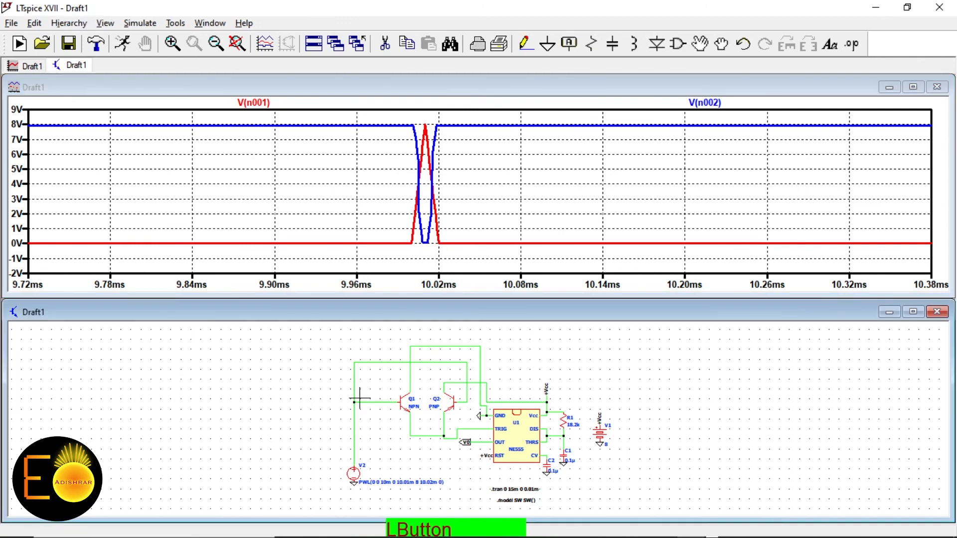
left_click(489, 440)
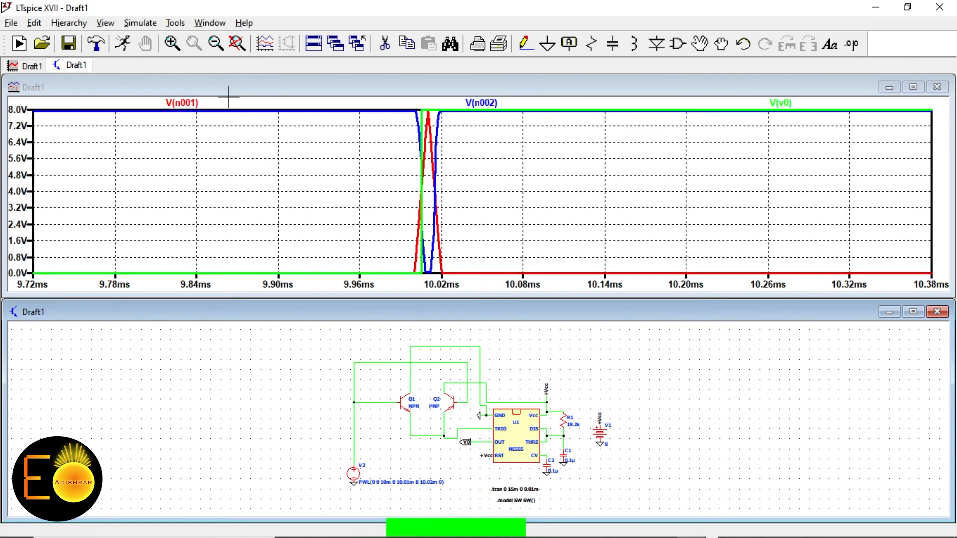
left_click(342, 154)
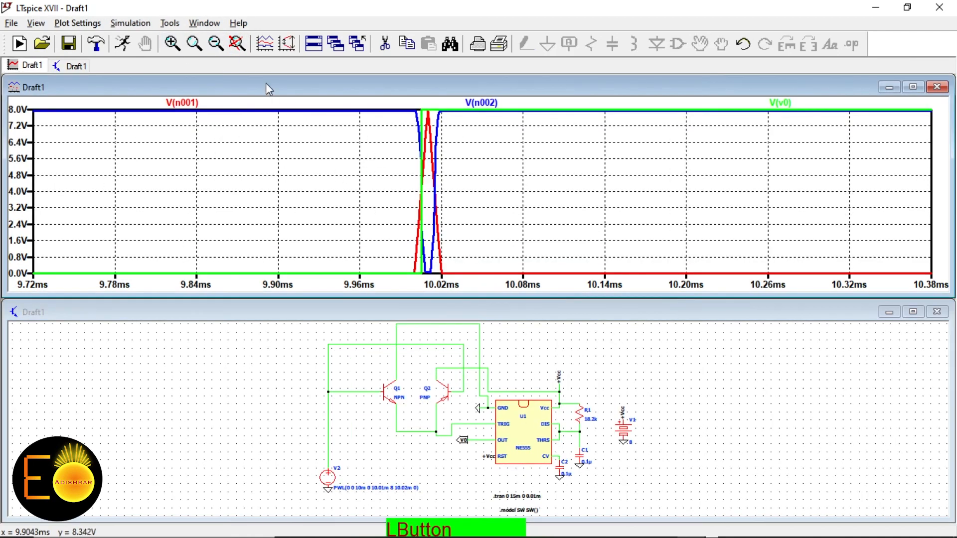
left_click(237, 43)
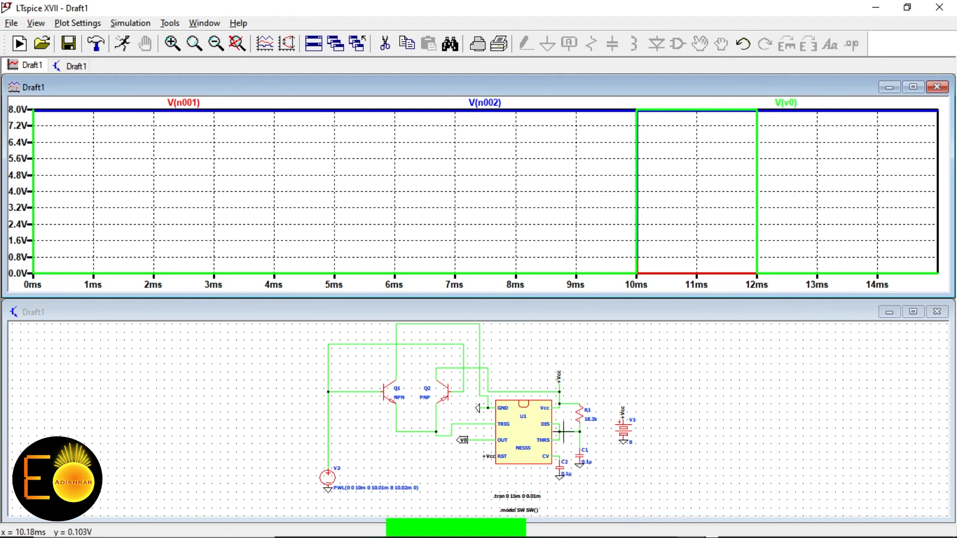
Plot capacitor voltage V(n003) at the R1–C1 node and zoom into its end near 12 ms
scroll(564, 431, "up", 5)
left_click(589, 429)
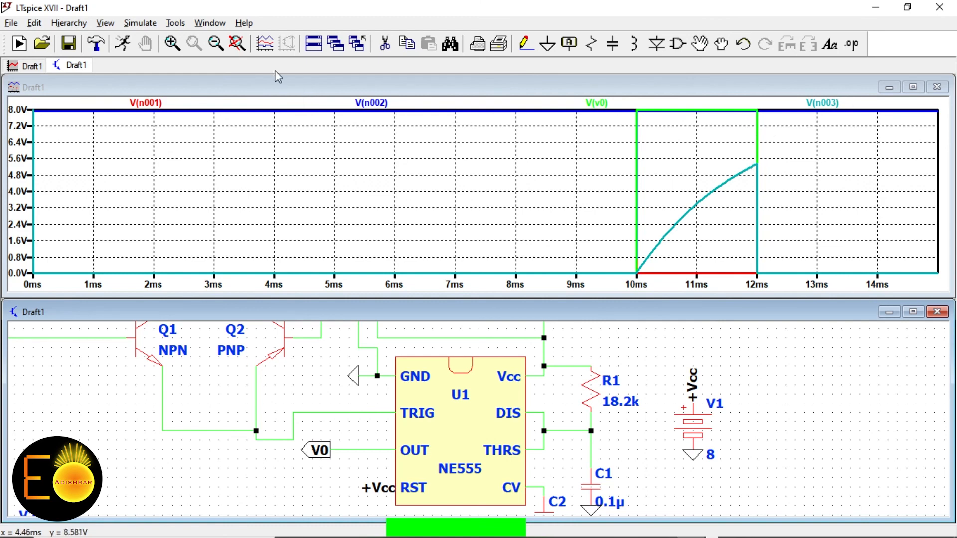
left_click_drag(717, 150, 792, 198)
left_click_drag(466, 135, 544, 188)
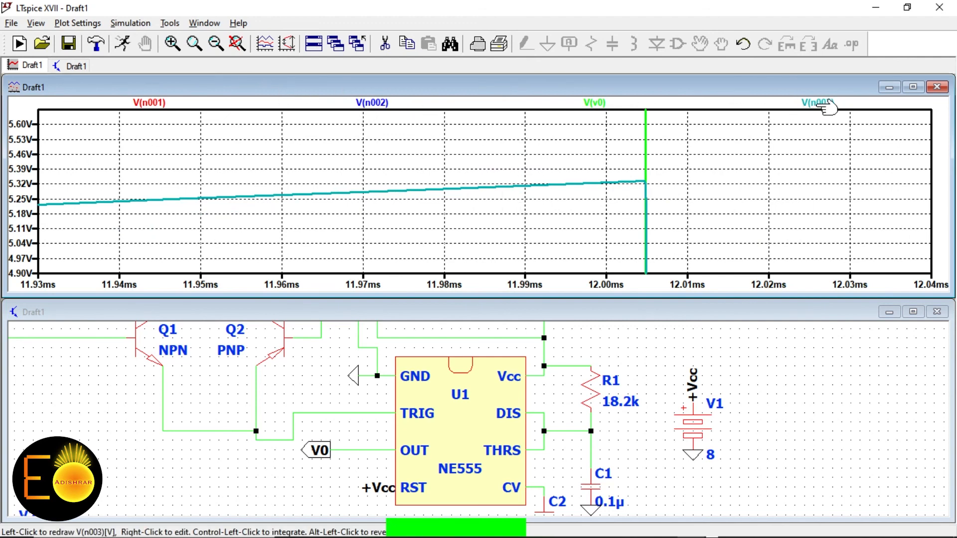
Cursor-measure V(n003) at 5.3342447 V at 12.0046 ms, then close the readout
left_click(832, 102)
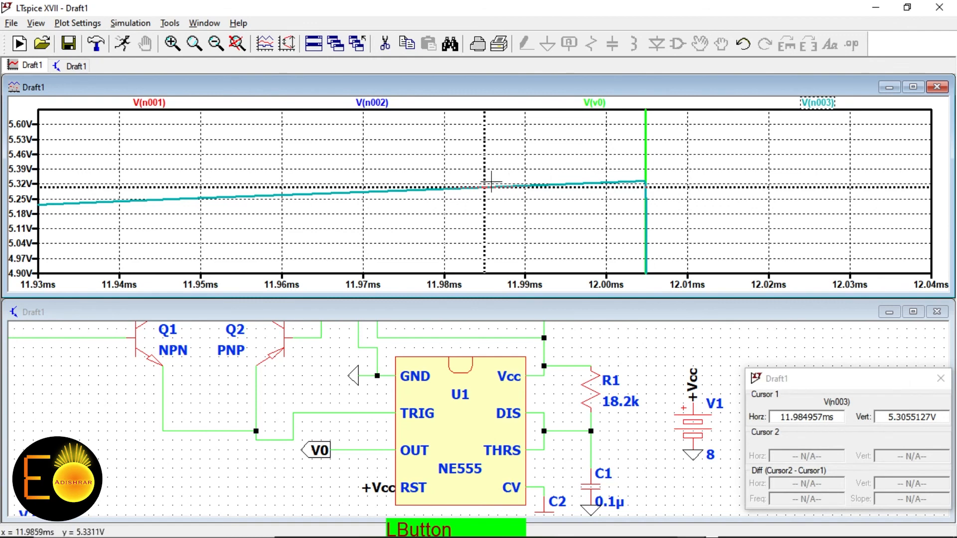
left_click_drag(486, 187, 647, 204)
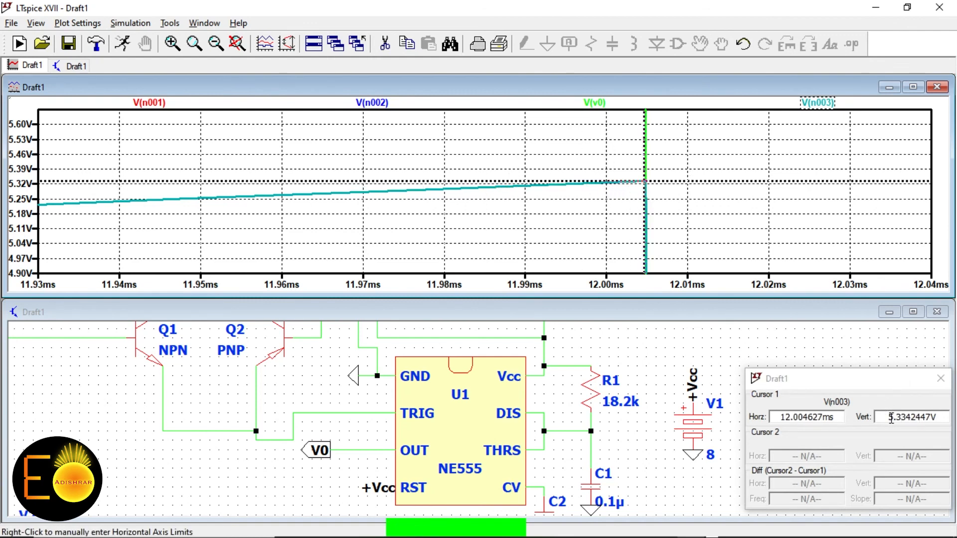
left_click_drag(876, 418, 938, 402)
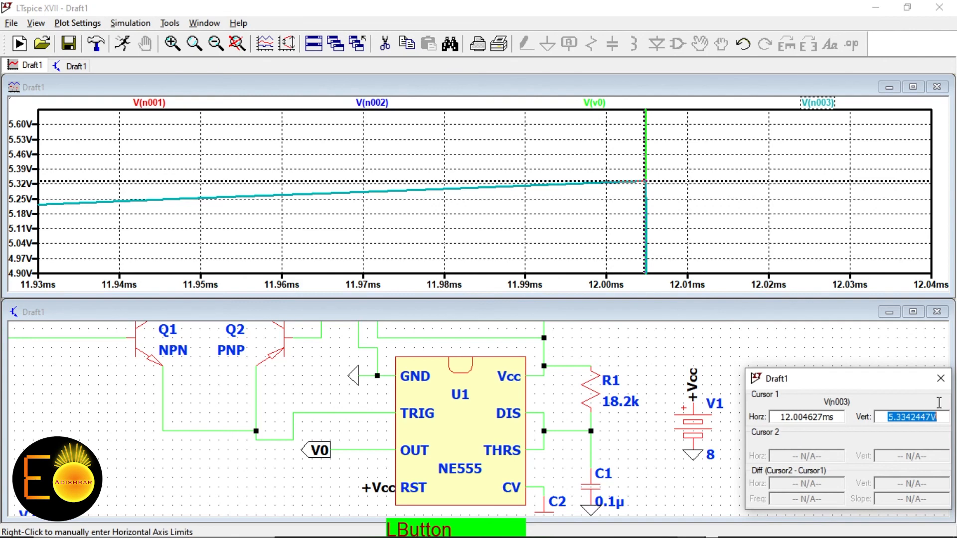
left_click(889, 417)
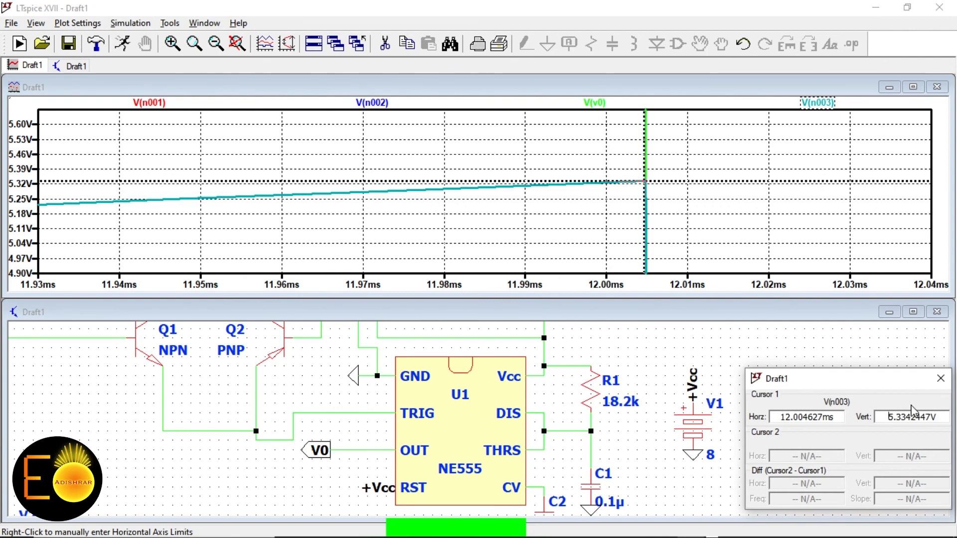
left_click(940, 383)
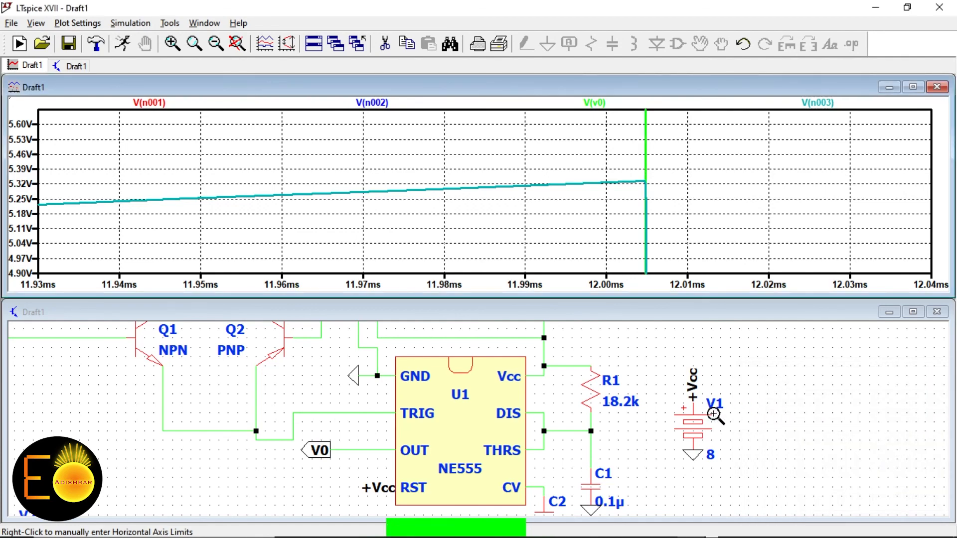
scroll(731, 418, "up", 2)
scroll(732, 417, "down", 3)
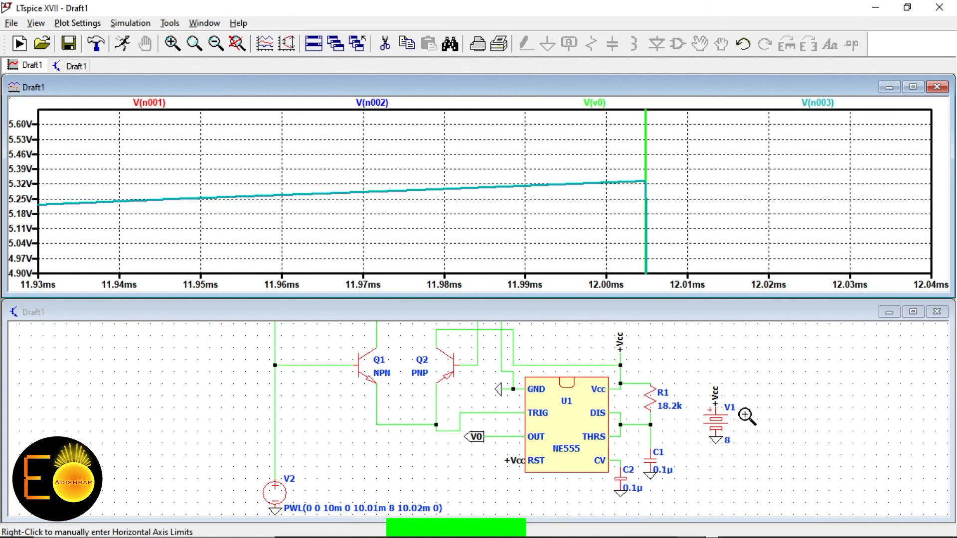
right_click(746, 416)
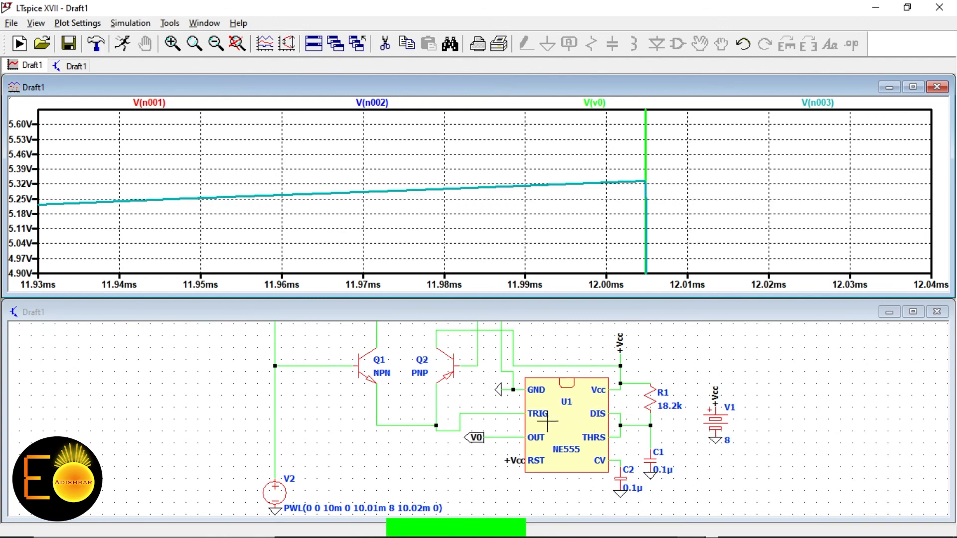